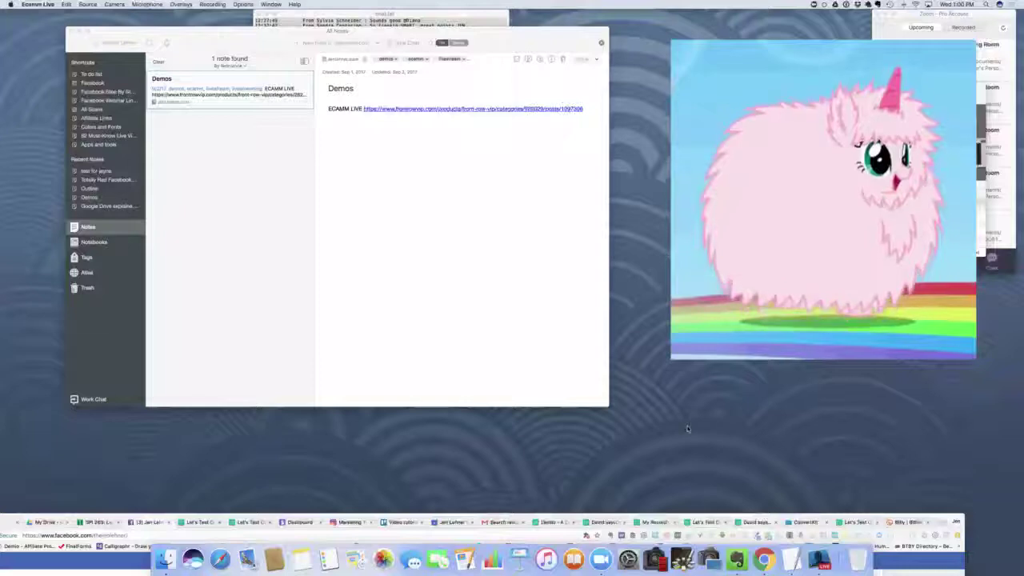
Play the "Let's Test Out Demio" recording, mute its sound and skip ahead to about 21:10.
left_click_drag(789, 516, 812, 8)
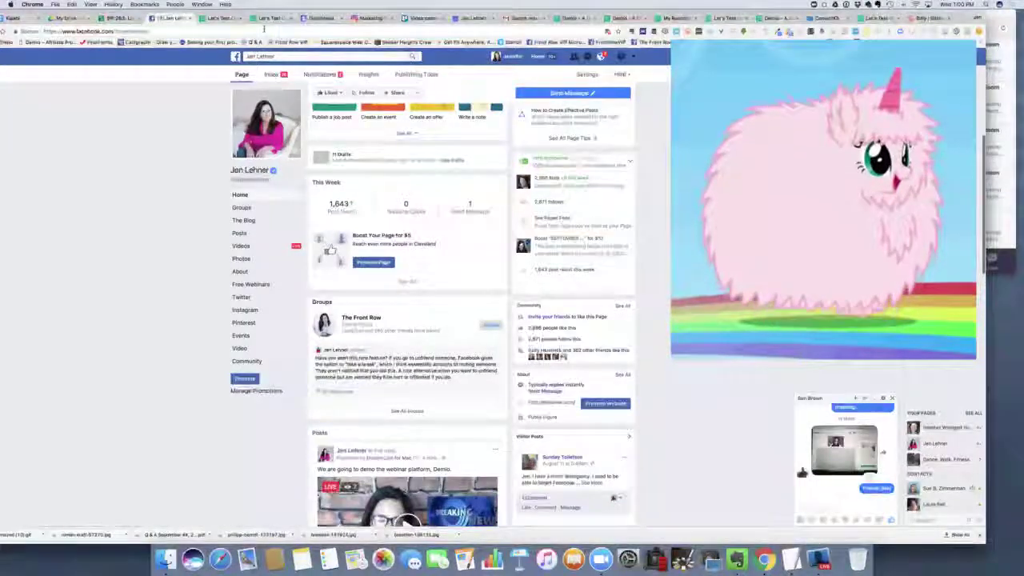
left_click(722, 19)
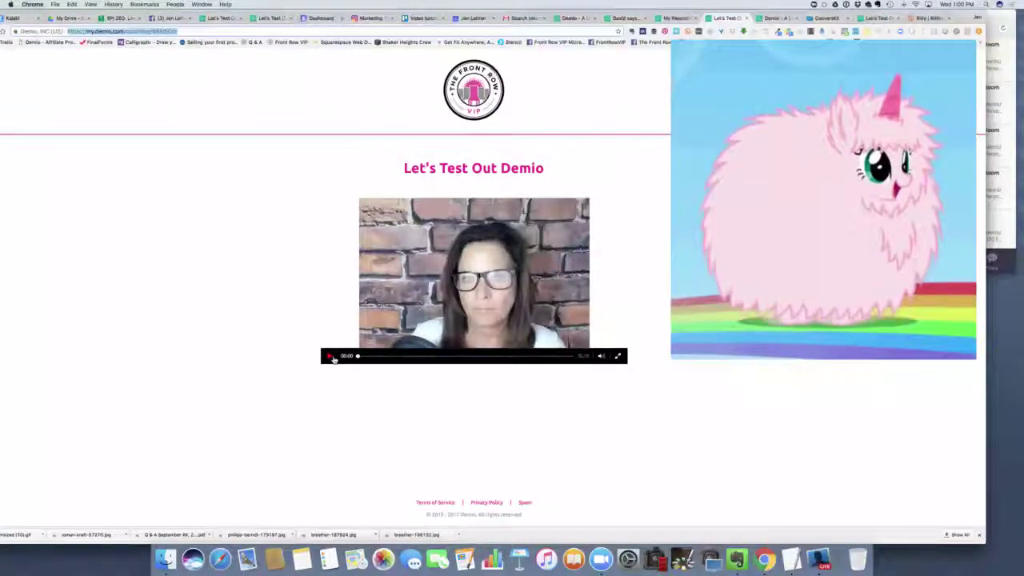
left_click(334, 360)
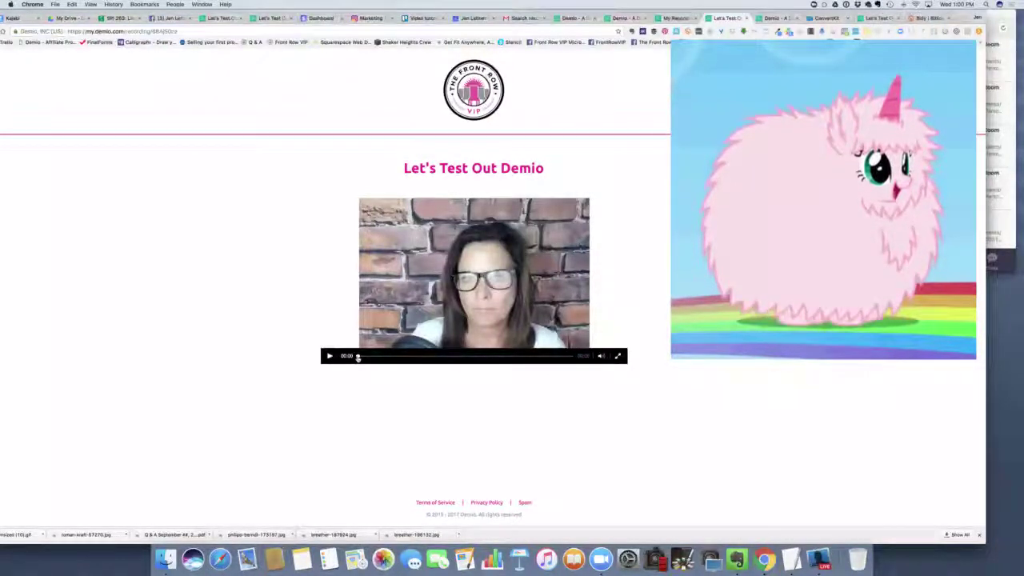
left_click(407, 359)
left_click(445, 358)
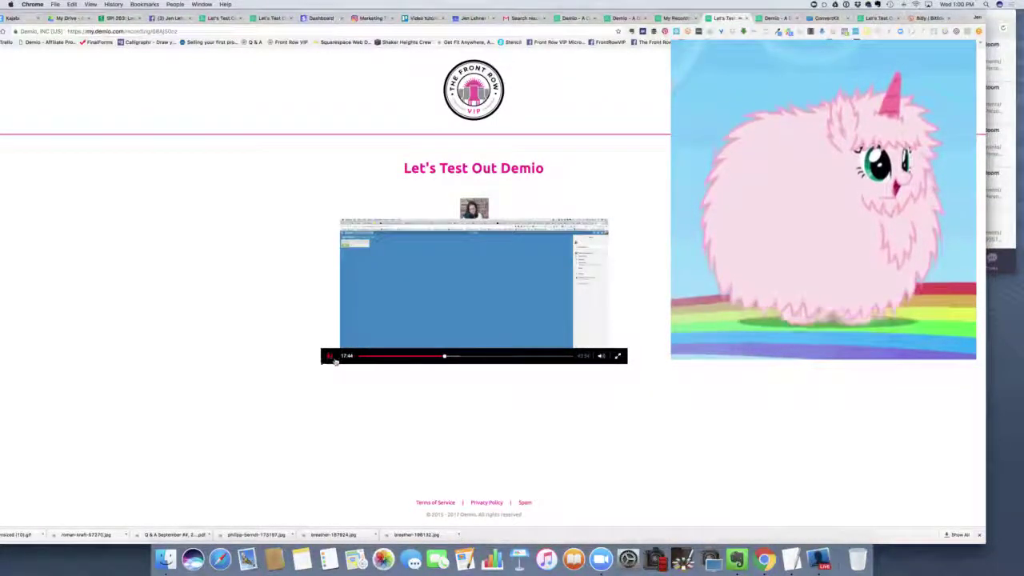
left_click(606, 358)
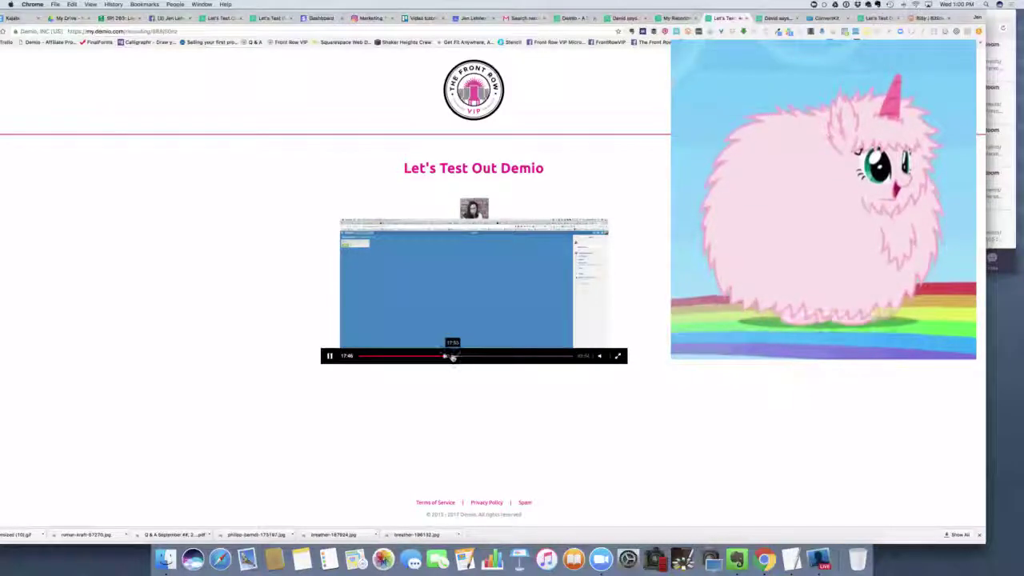
left_click(462, 357)
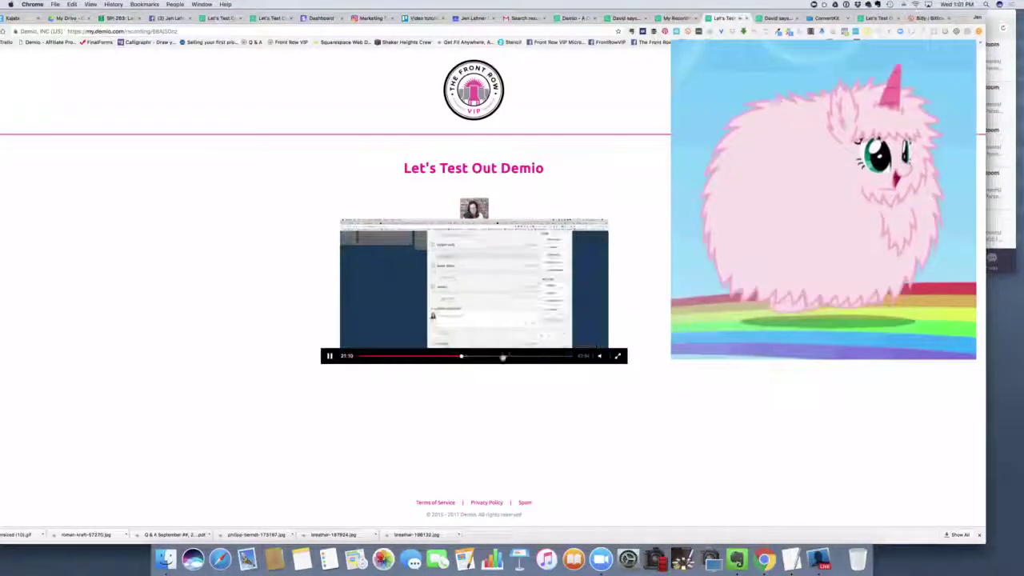
View the Demio recording in full screen and return to the normal page view.
left_click(618, 357)
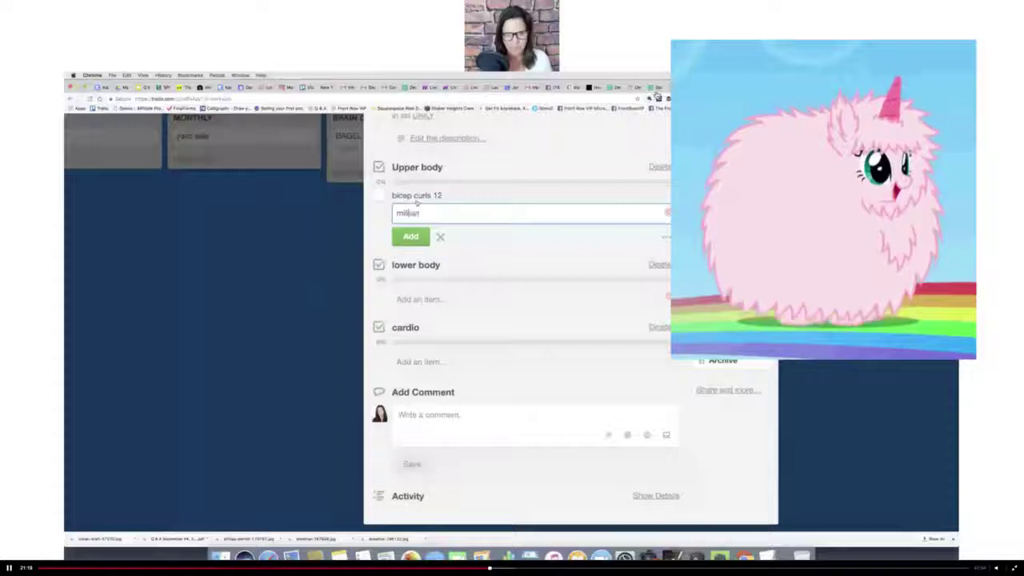
mouse_move(998, 569)
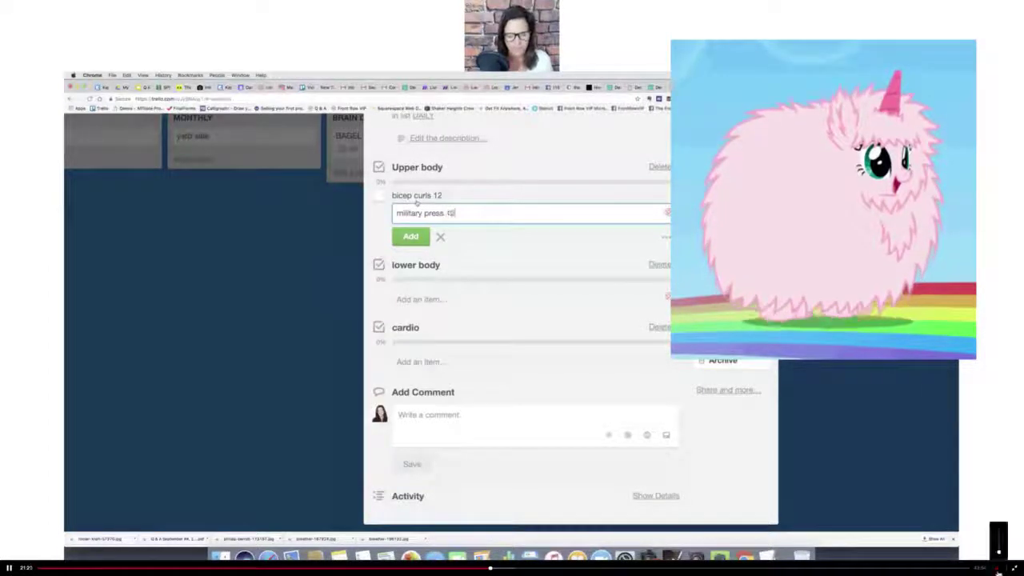
left_click(1014, 569)
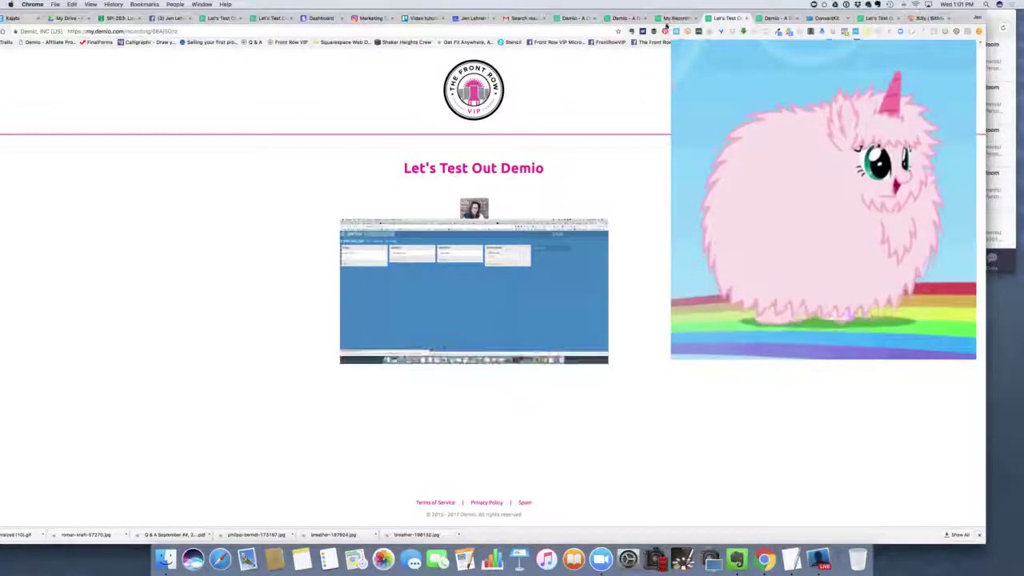
Start a new event in the Demio account and title the webinar "test for livestream".
left_click(765, 18)
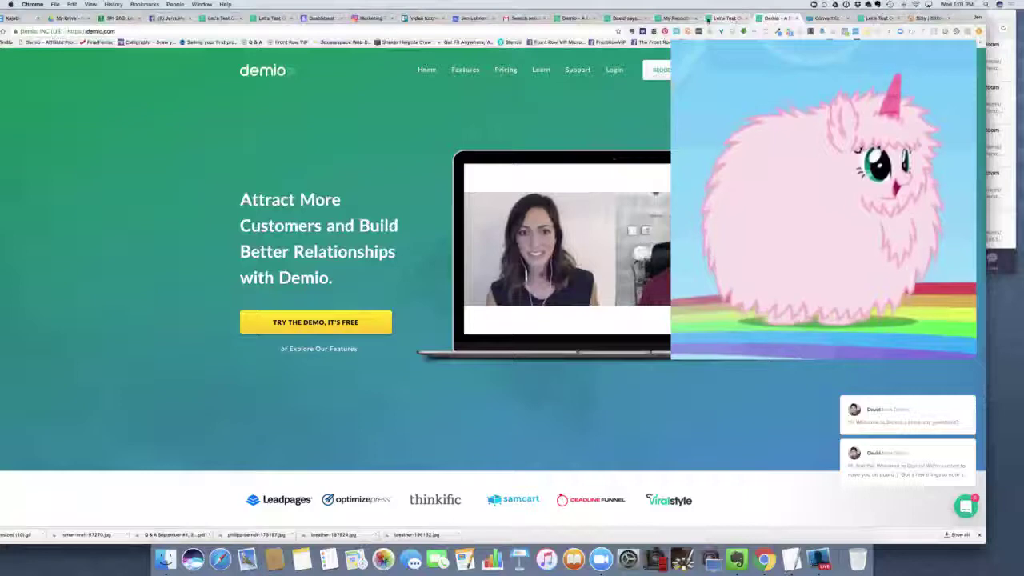
left_click(676, 18)
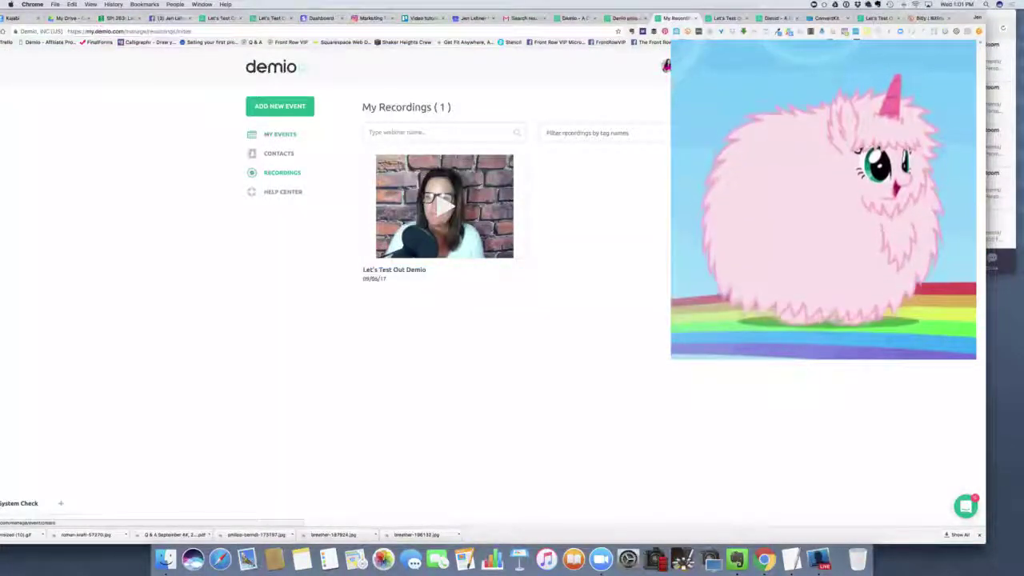
left_click(291, 112)
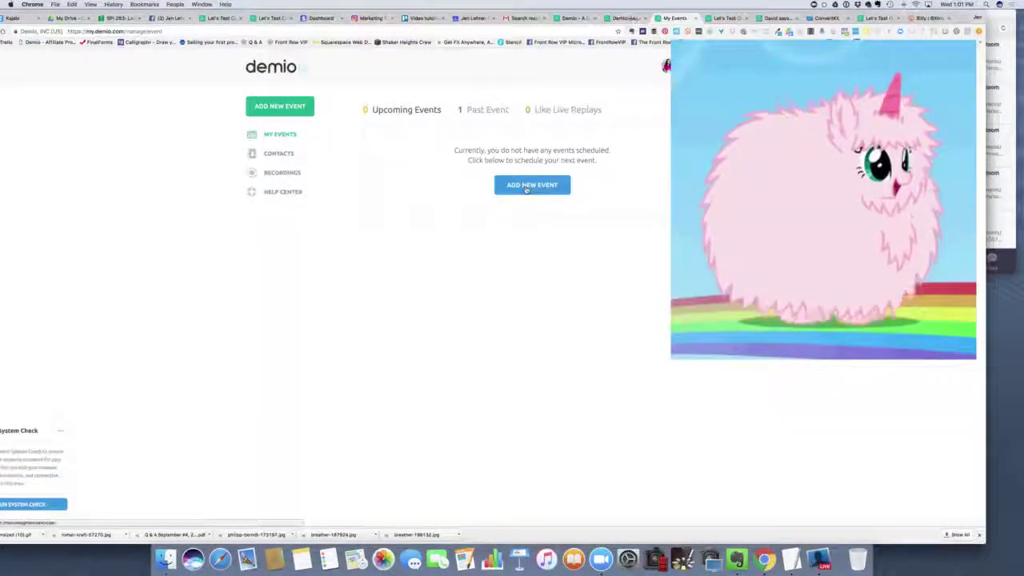
left_click(525, 187)
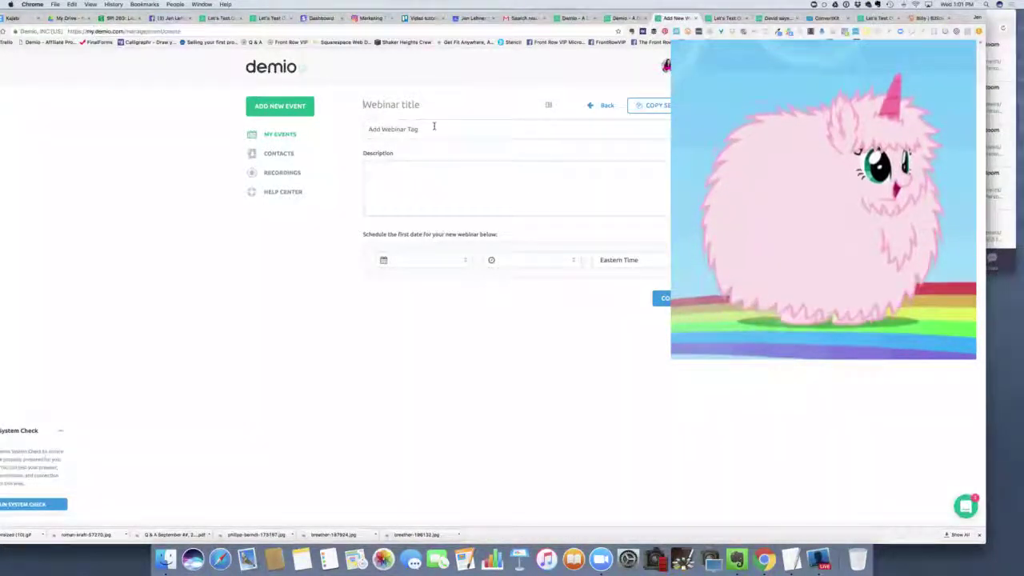
type("test for live")
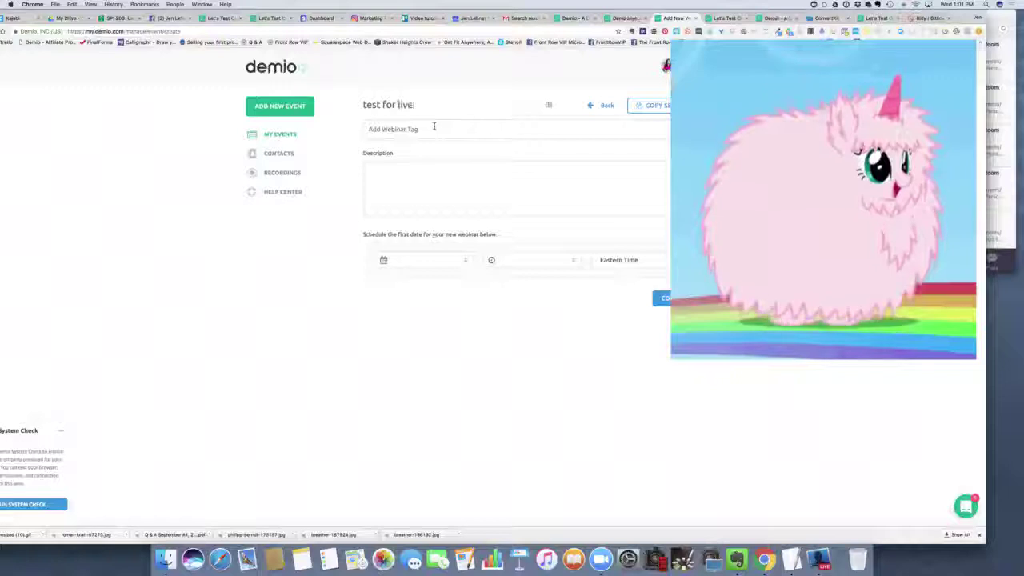
type("stream")
Tag the webinar with "demo" and "livestream" and fill its description with random placeholder letters.
left_click(418, 130)
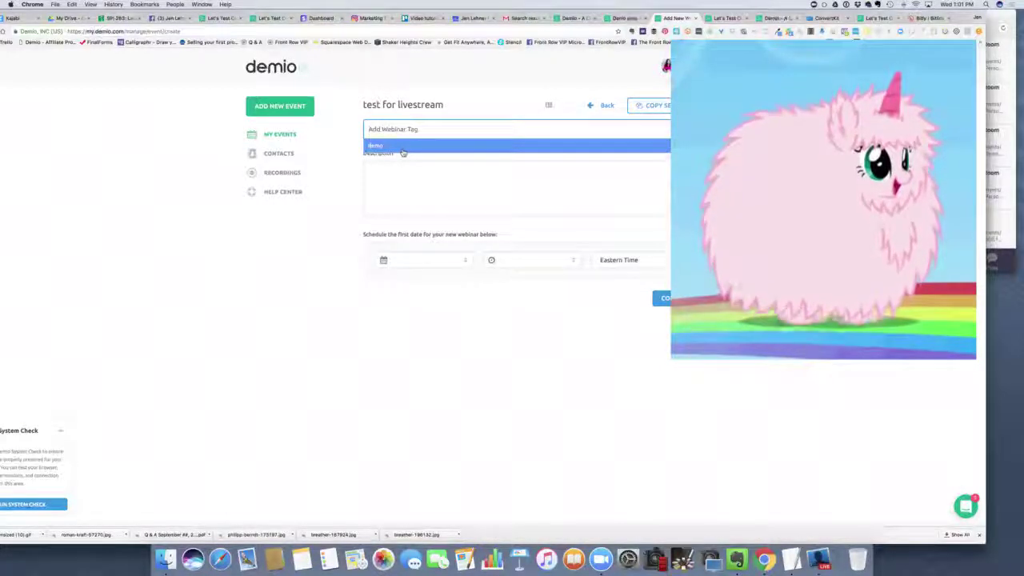
left_click(403, 152)
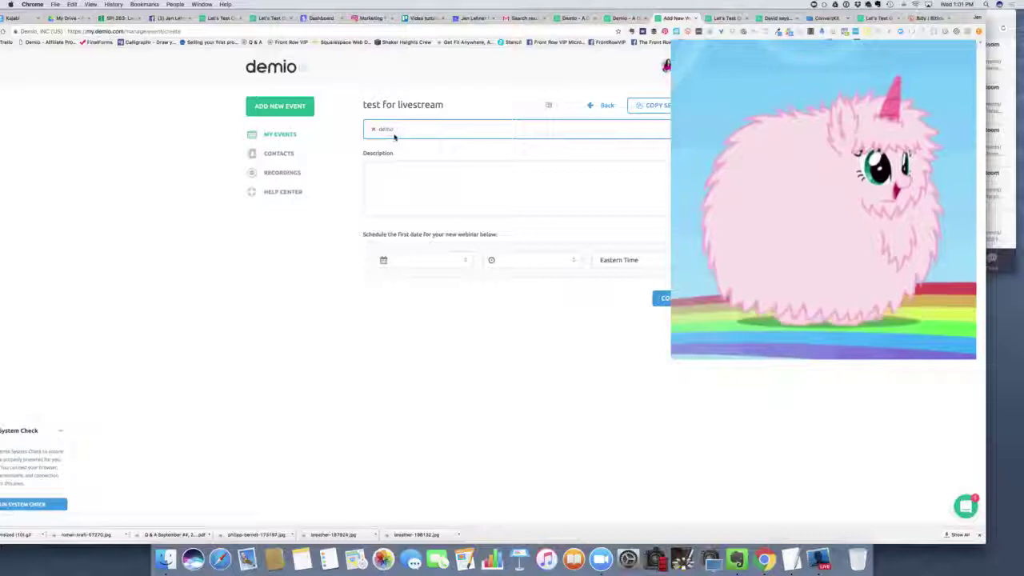
left_click(383, 178)
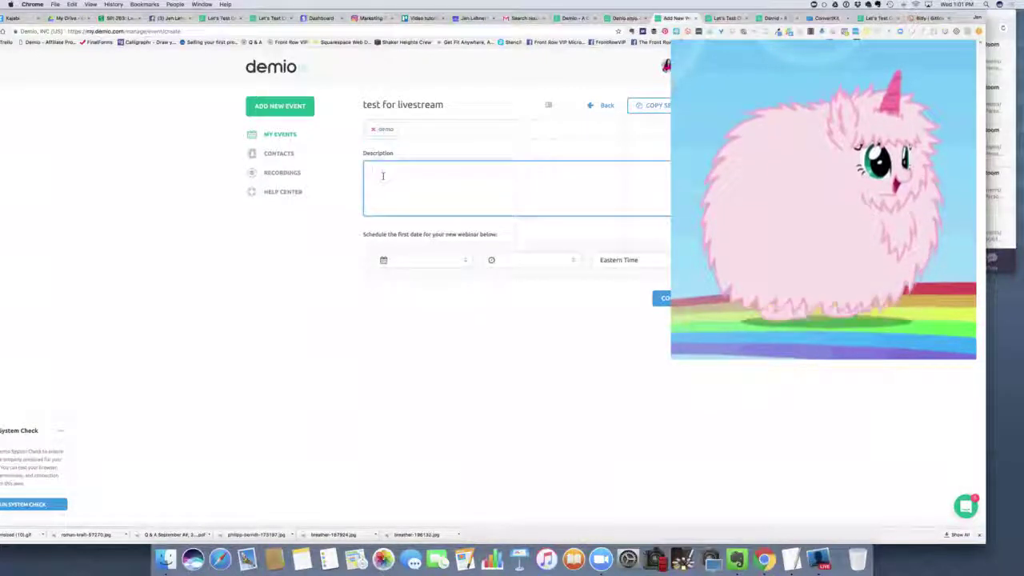
left_click(408, 133)
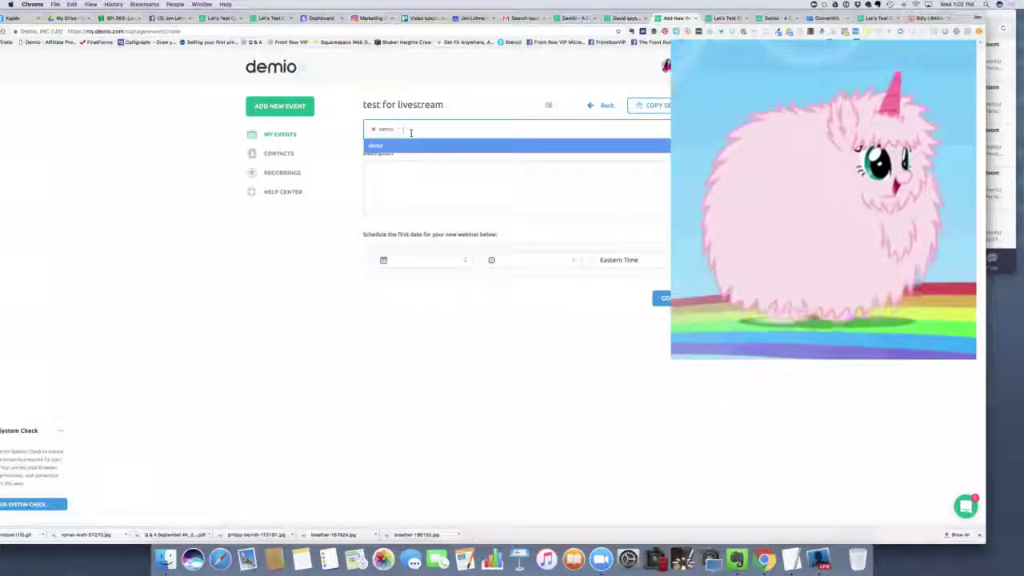
type("livestream")
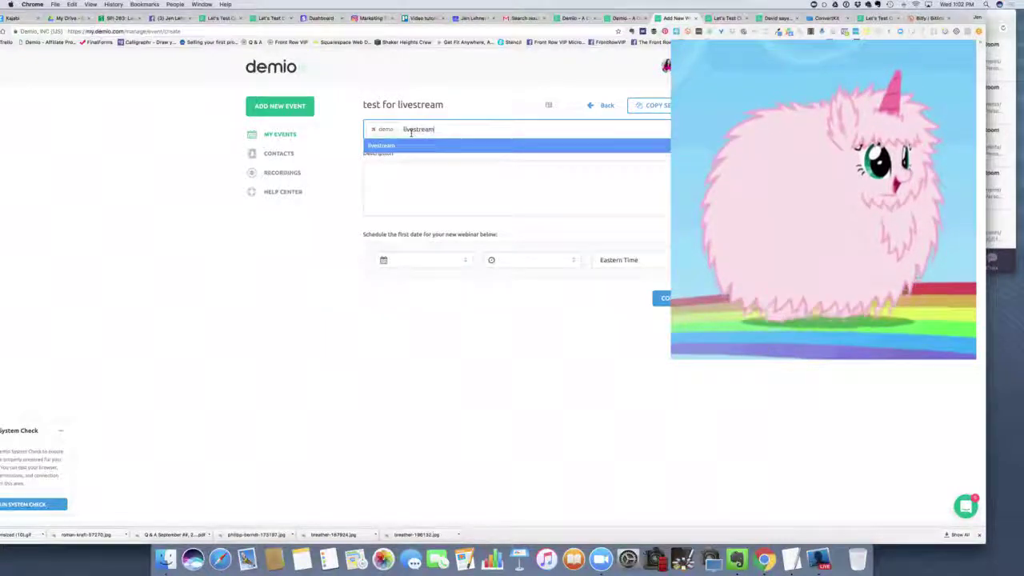
key("Return")
left_click(393, 170)
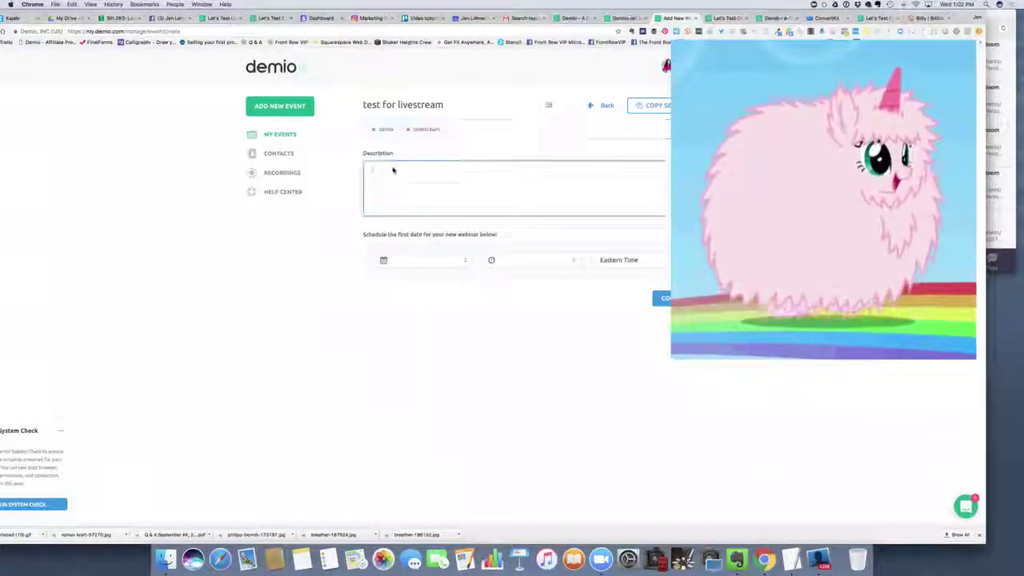
type("aikjflkajf;lkajf;lakdsjf")
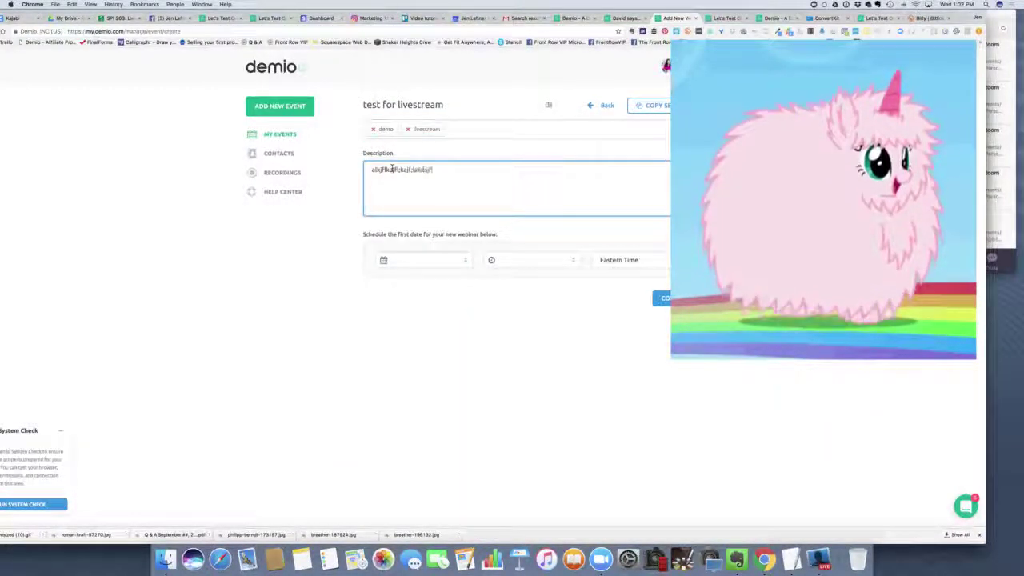
Schedule the webinar for September 6, 2017 at 2:45 PM Eastern Time and continue to its event settings.
left_click(440, 265)
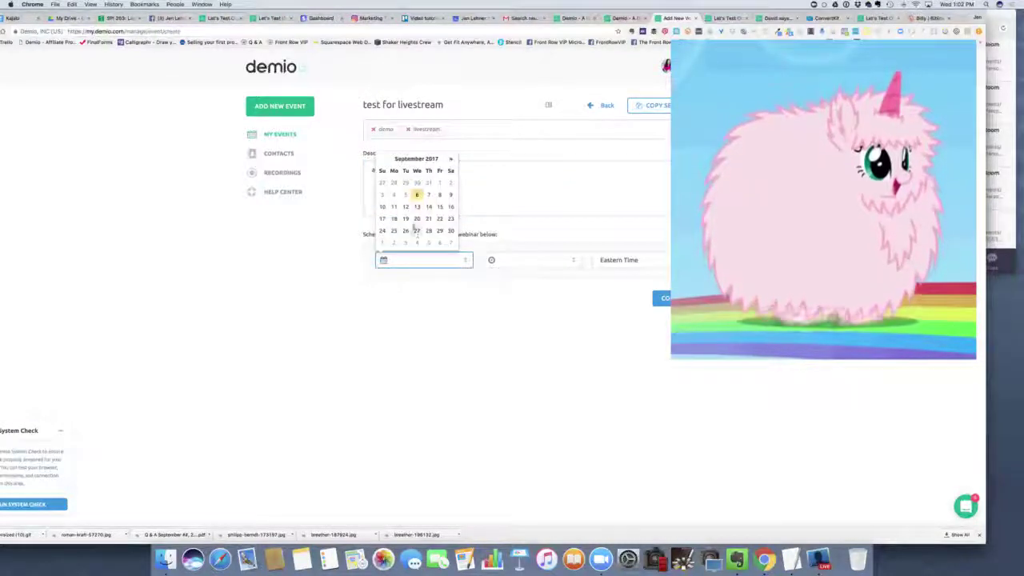
left_click(417, 196)
left_click(490, 254)
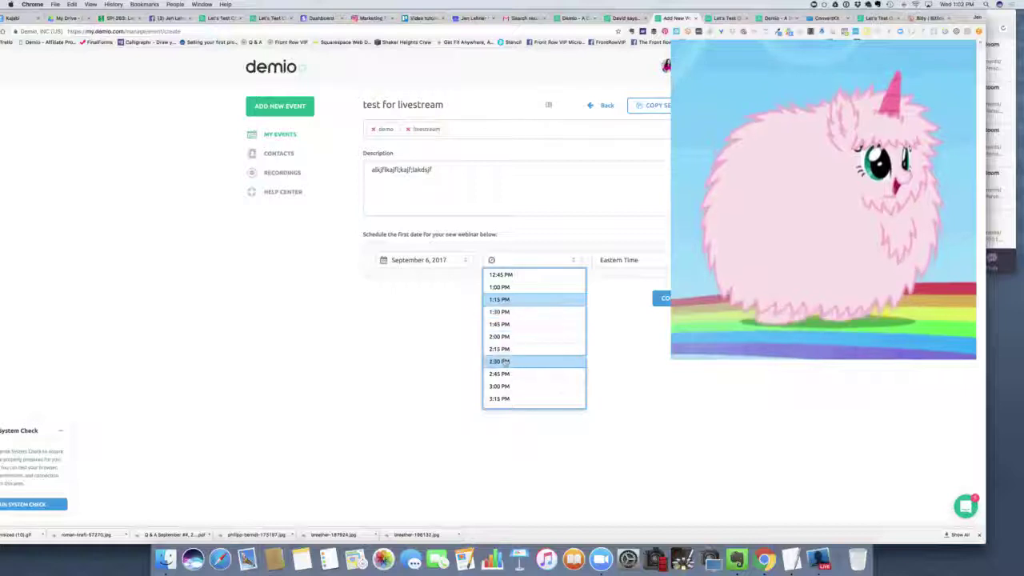
left_click(501, 373)
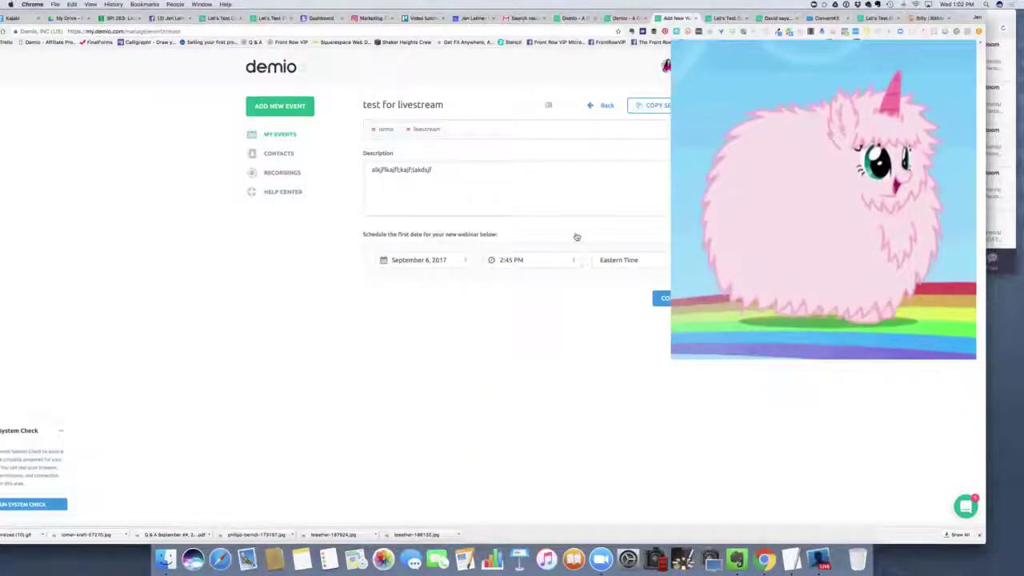
left_click(655, 264)
left_click(655, 264)
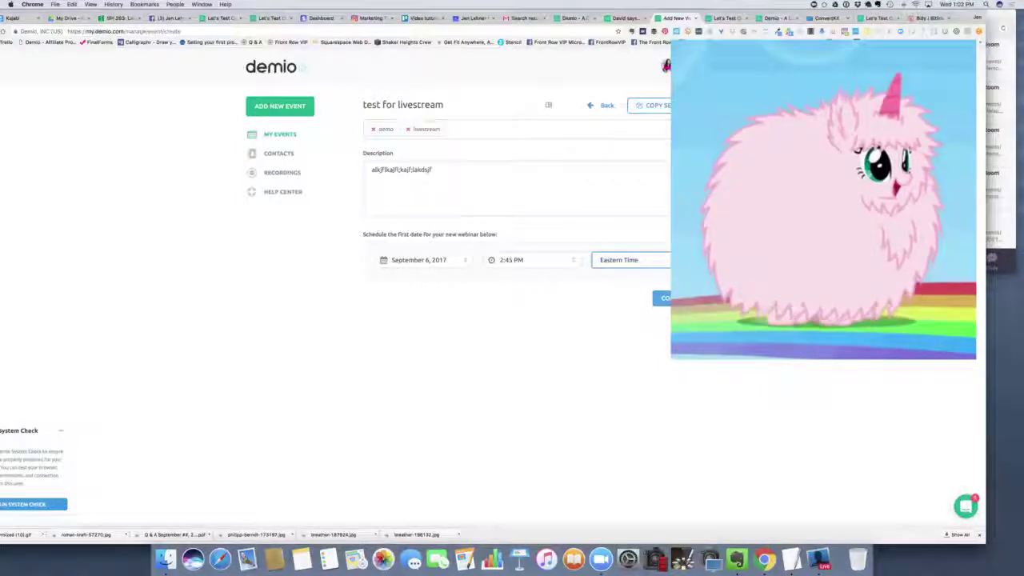
left_click(682, 298)
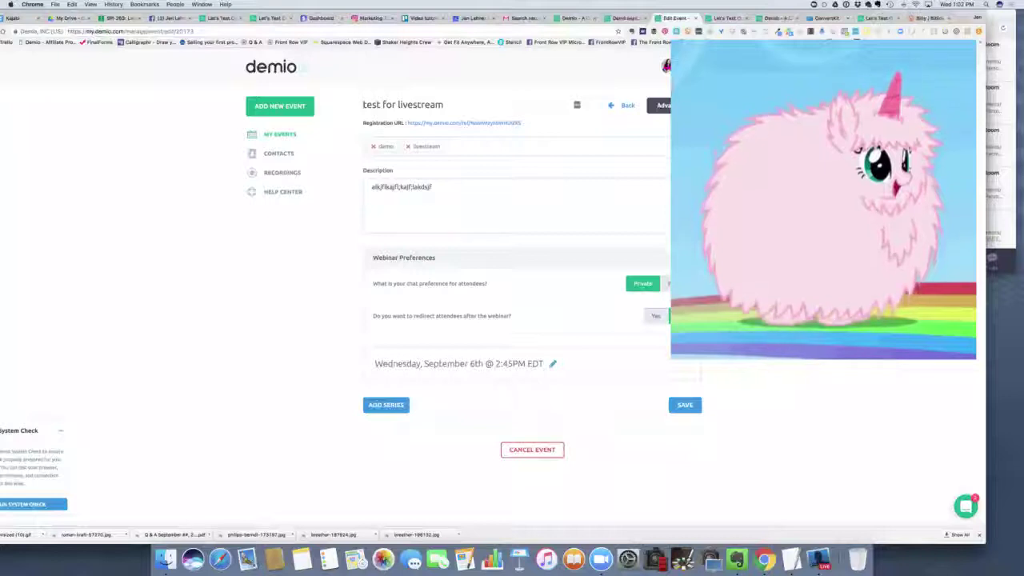
Switch the attendee chat preference away from Private and enable the after-webinar redirect, entering the presenter's website address.
left_click(685, 284)
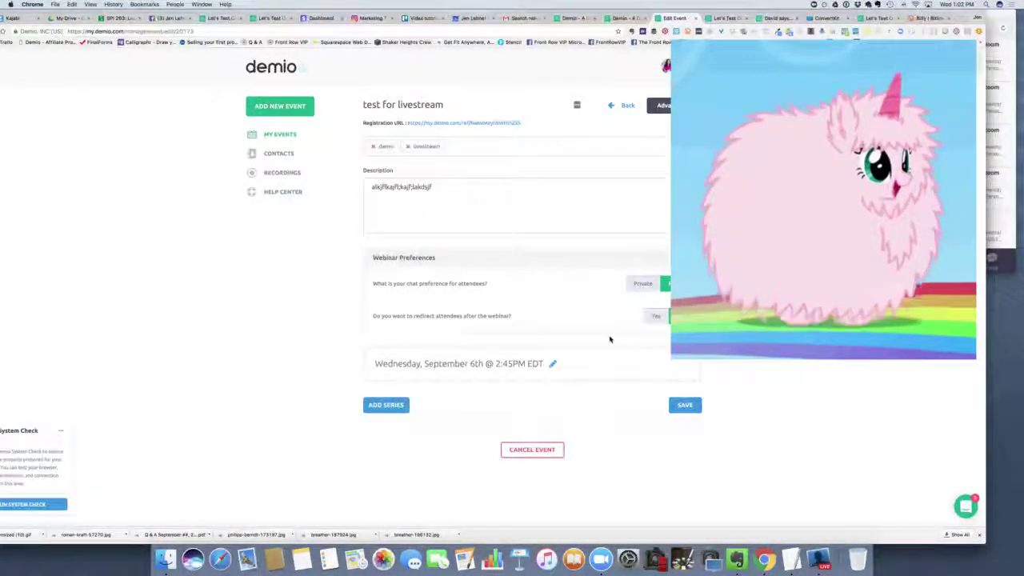
left_click(656, 318)
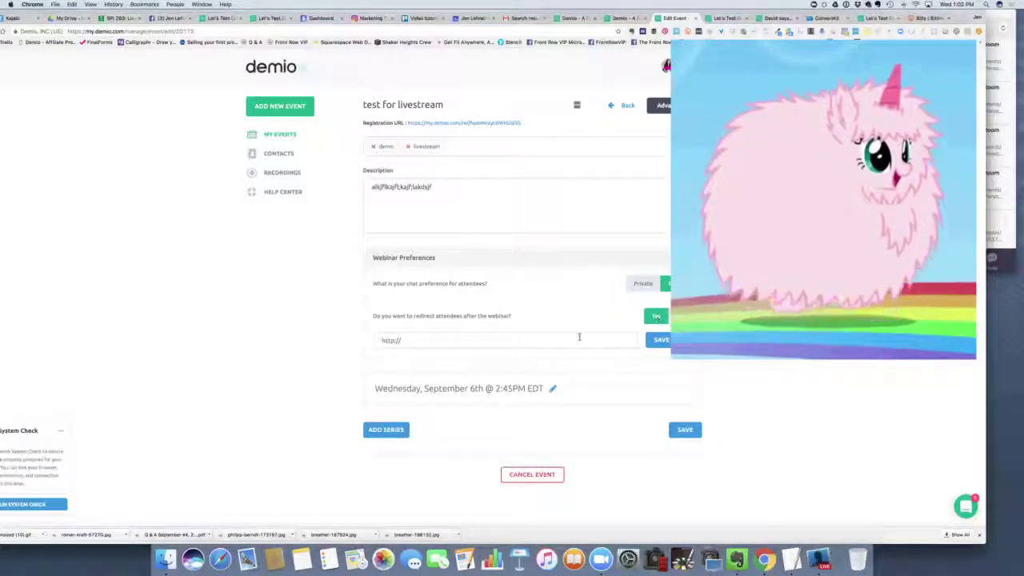
left_click(430, 340)
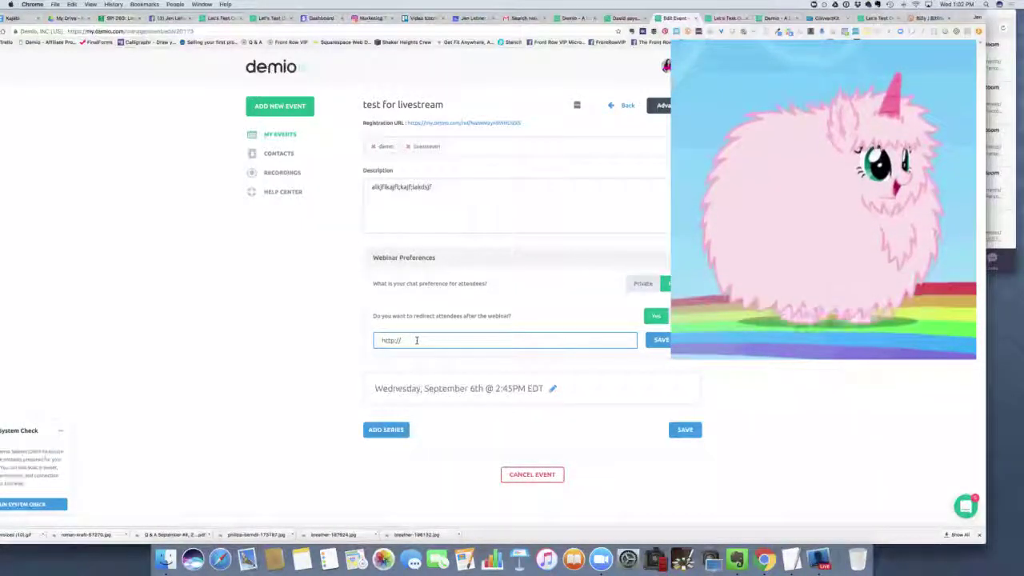
key("BackSpace")
key("BackSpace")
key("BackSpace")
type(":/")
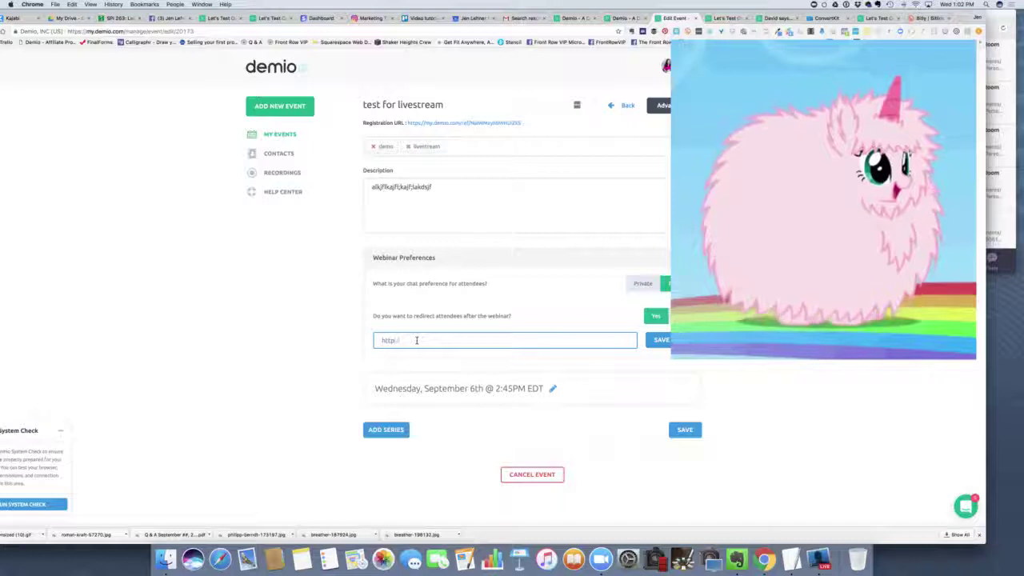
type("/demio")
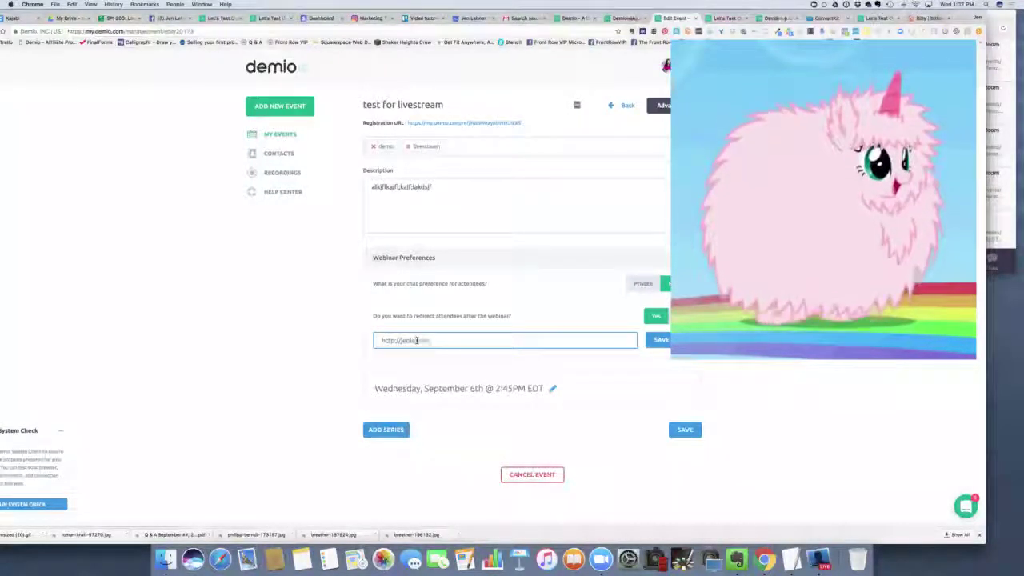
type("hner.com")
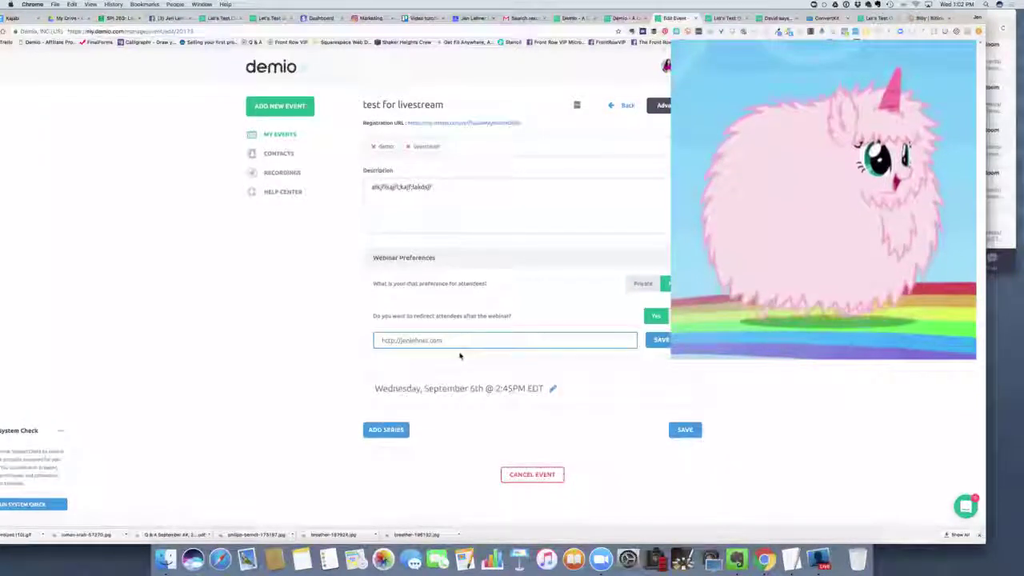
Save the redirect address and the event's settings.
scroll(460, 356, "down", 1)
left_click(657, 329)
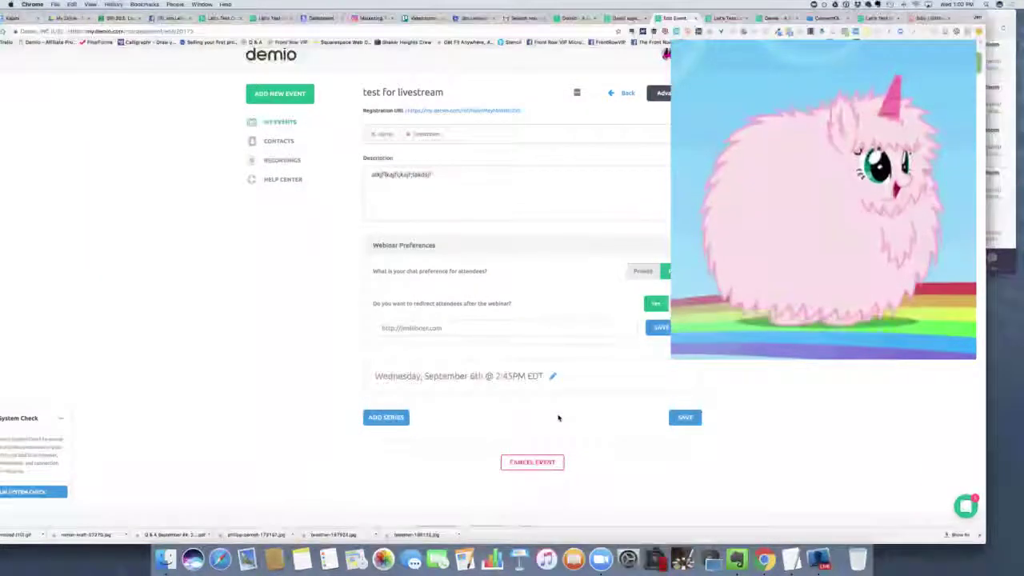
scroll(559, 418, "down", 1)
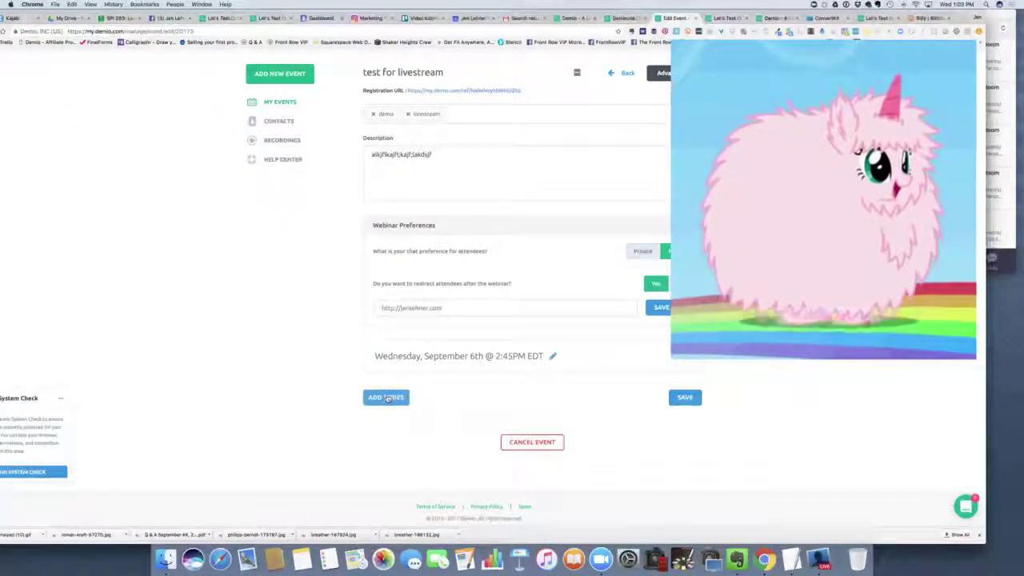
left_click(684, 400)
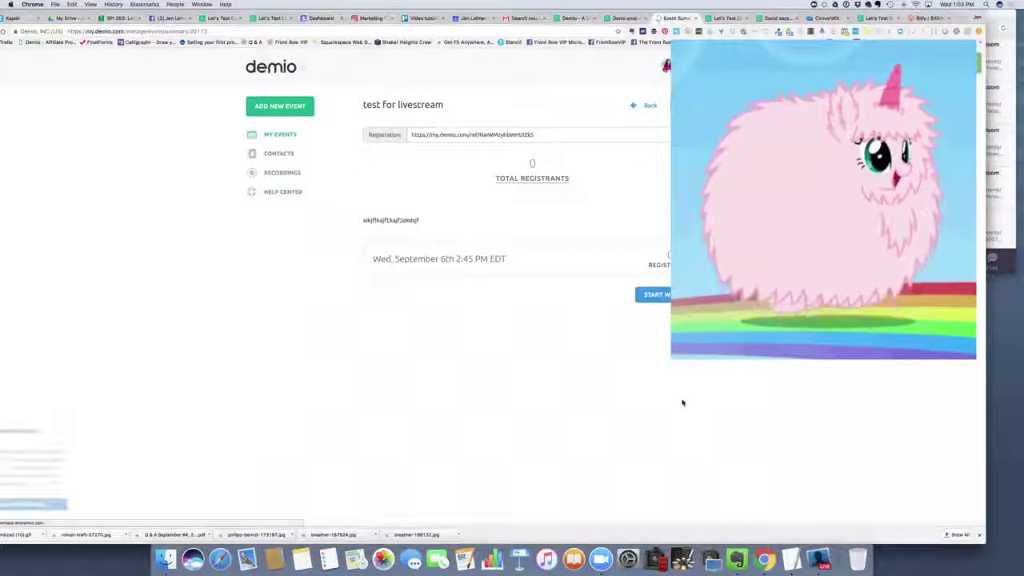
Select the new event's registration link, and reopen the "test for livestream" event for editing from the list of events.
left_click(532, 137)
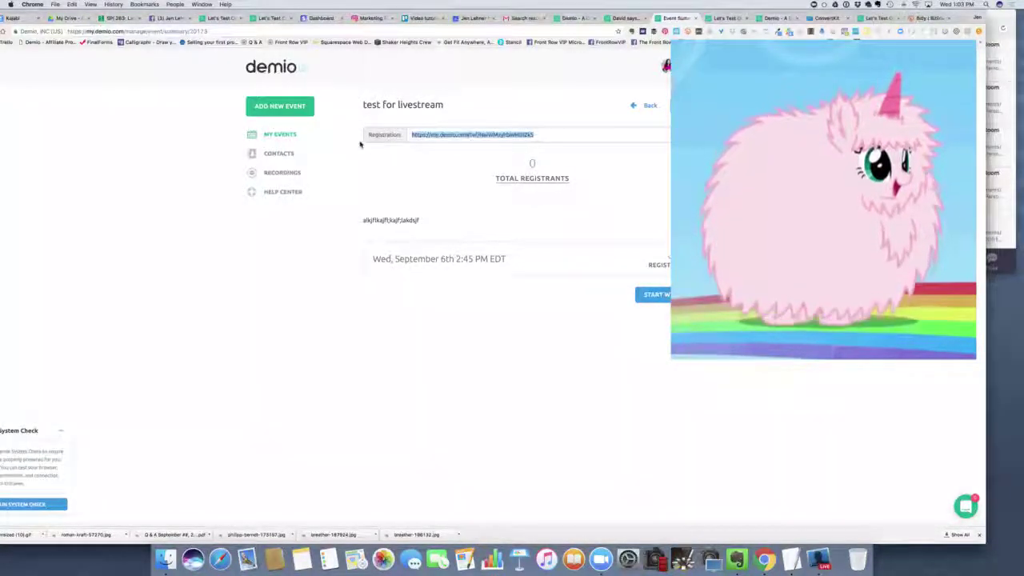
left_click(286, 134)
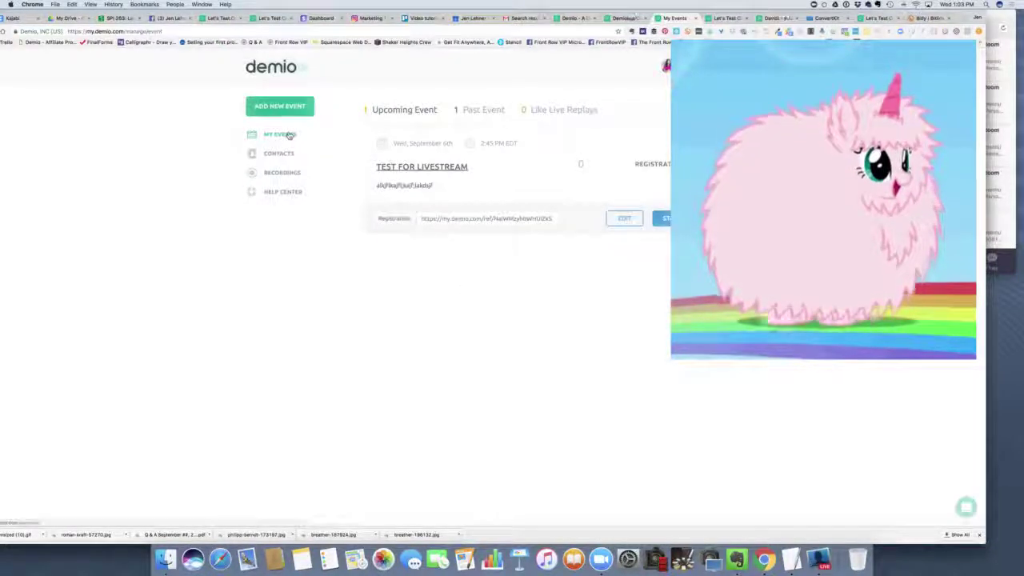
left_click(625, 219)
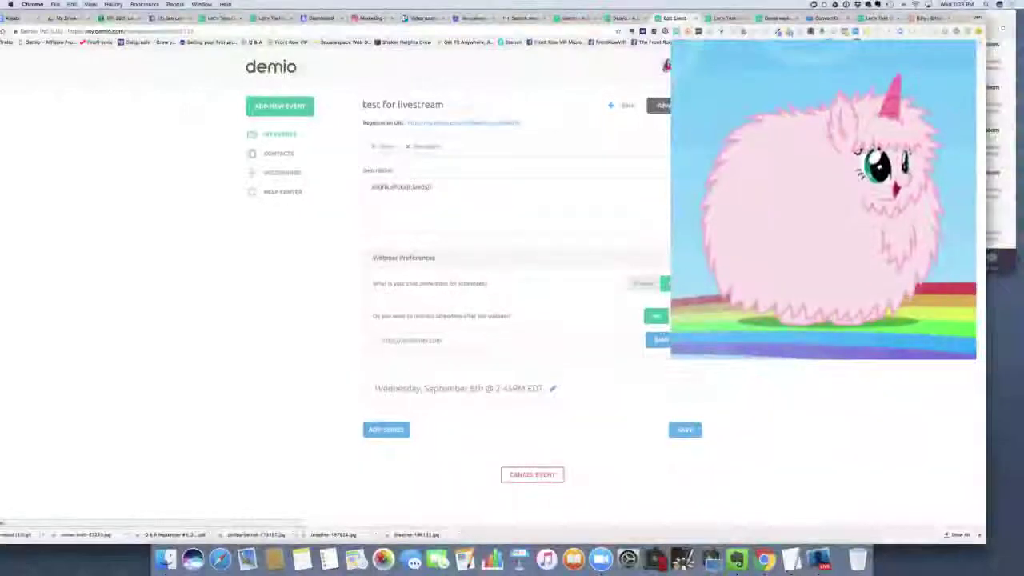
Open the event's registration page editor from its advanced options.
scroll(686, 107, "up", 5)
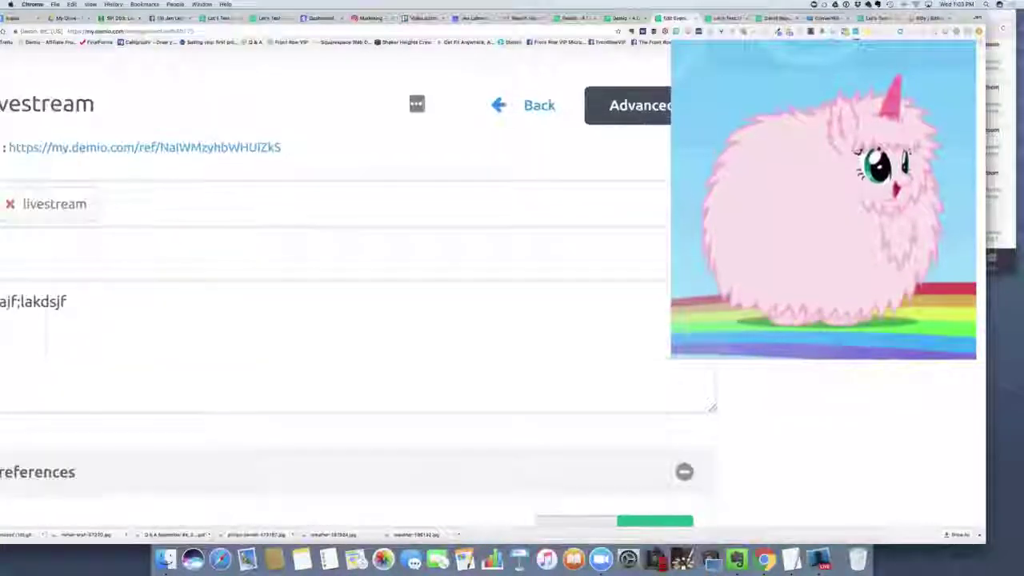
left_click(686, 107)
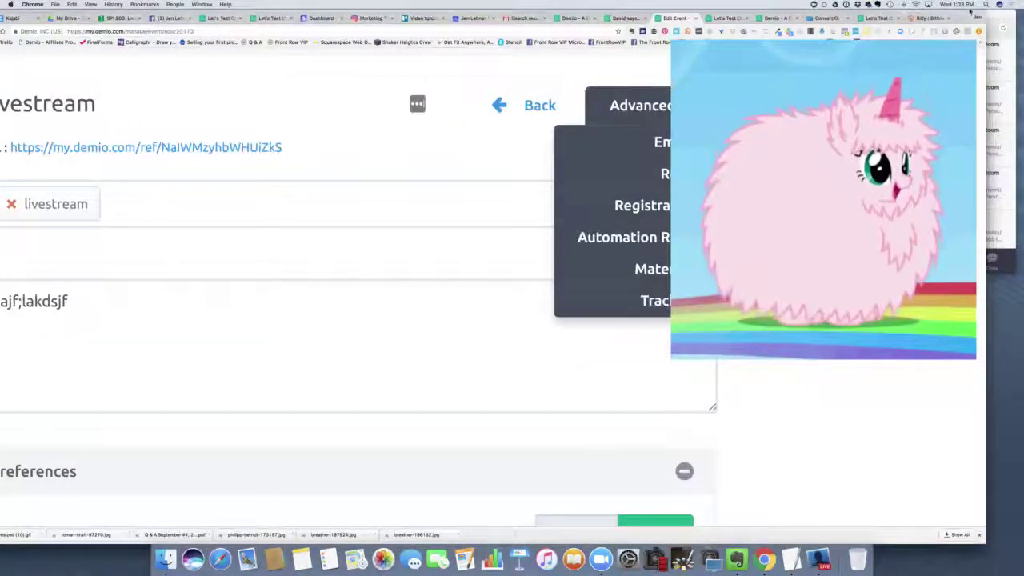
left_click_drag(970, 12, 1021, 13)
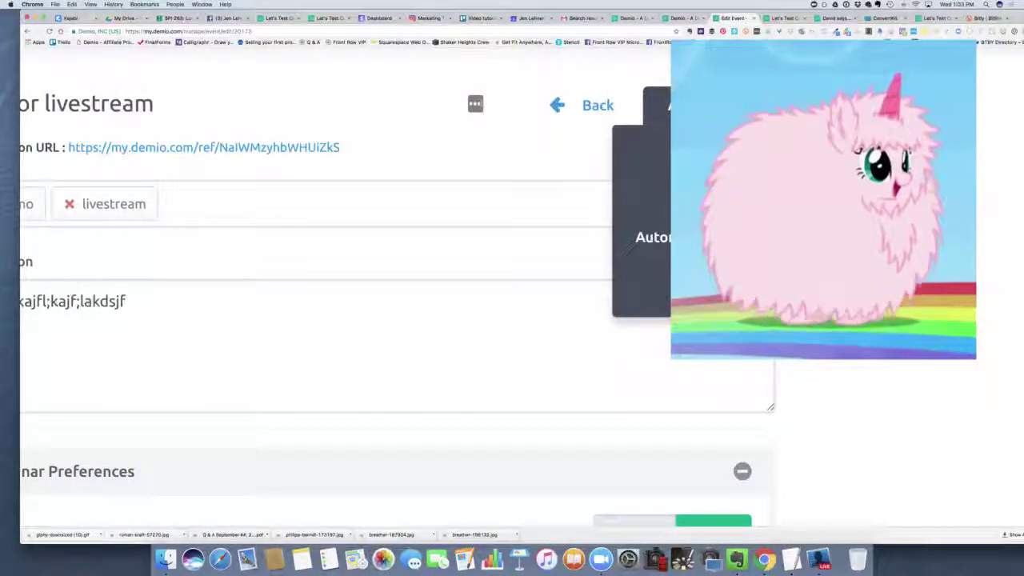
scroll(749, 112, "down", 5)
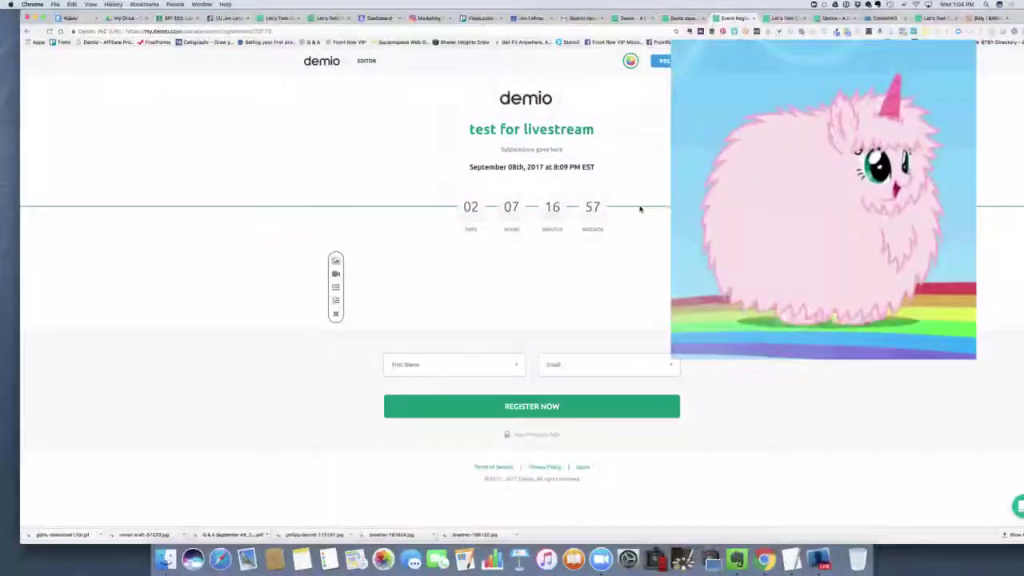
scroll(641, 209, "up", 4)
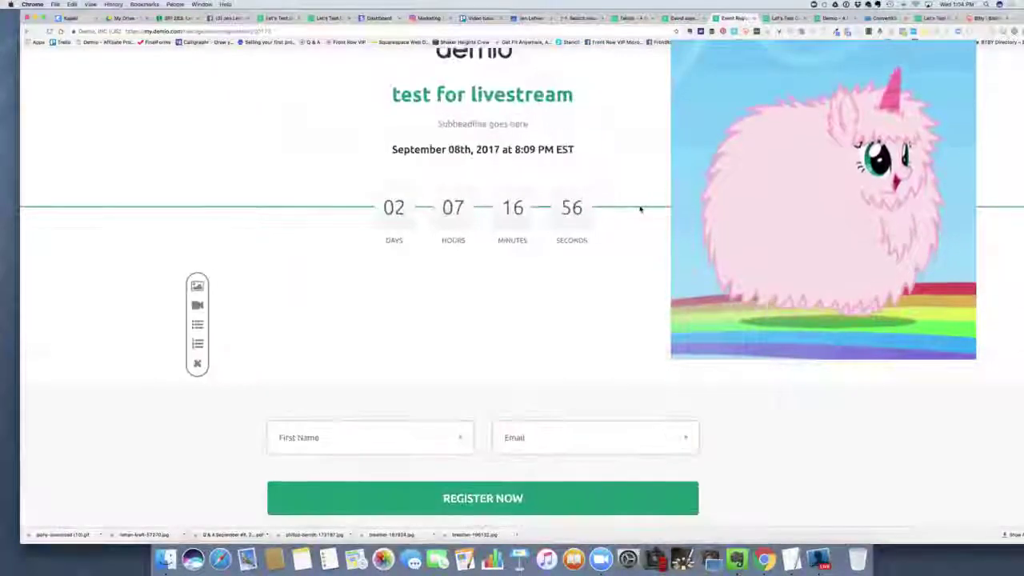
scroll(640, 209, "down", 4)
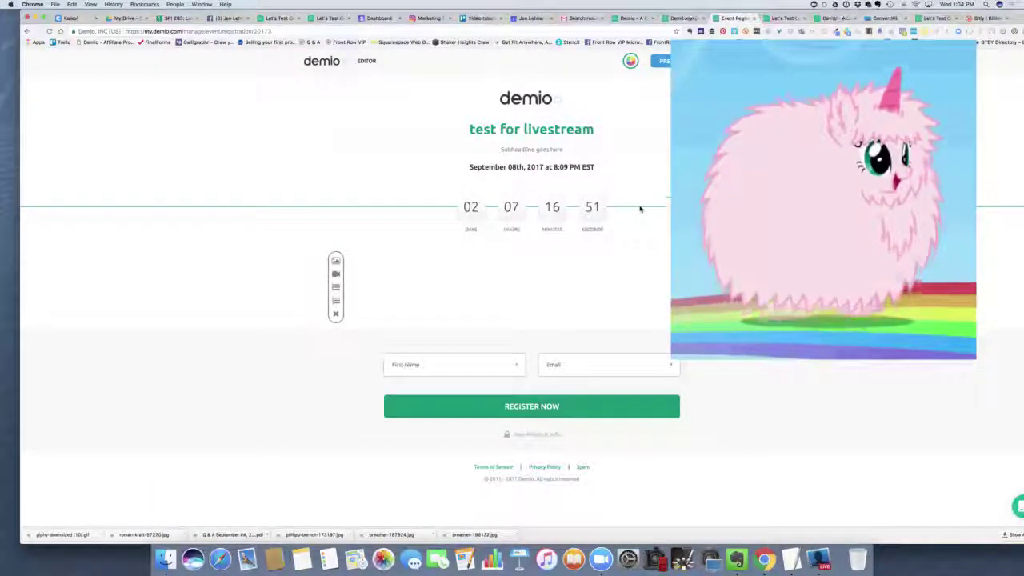
Replace the Demio logo on the registration page with the Front Row VIP logo image, searching the computer's files for "logo".
left_click(562, 106)
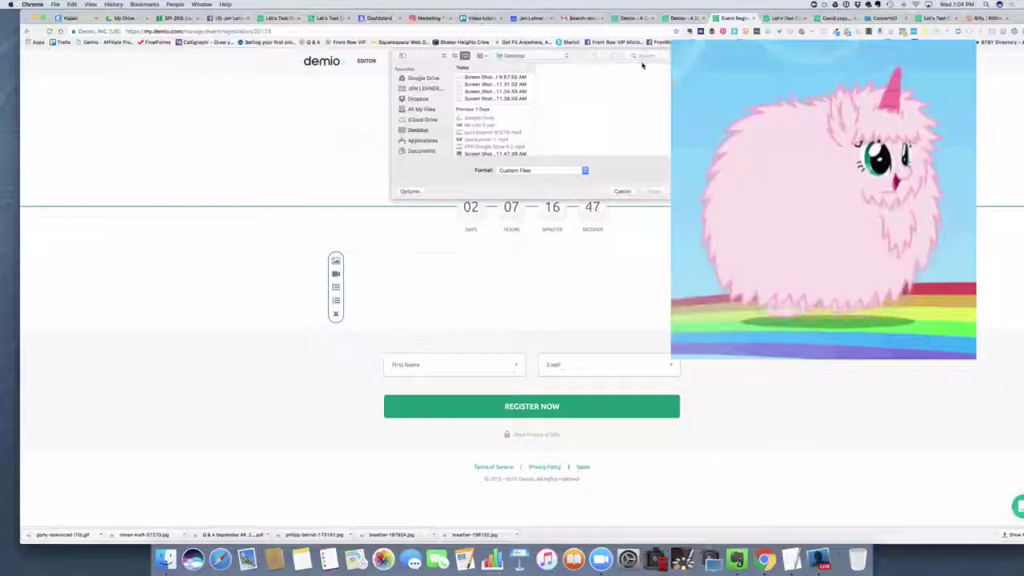
left_click(643, 55)
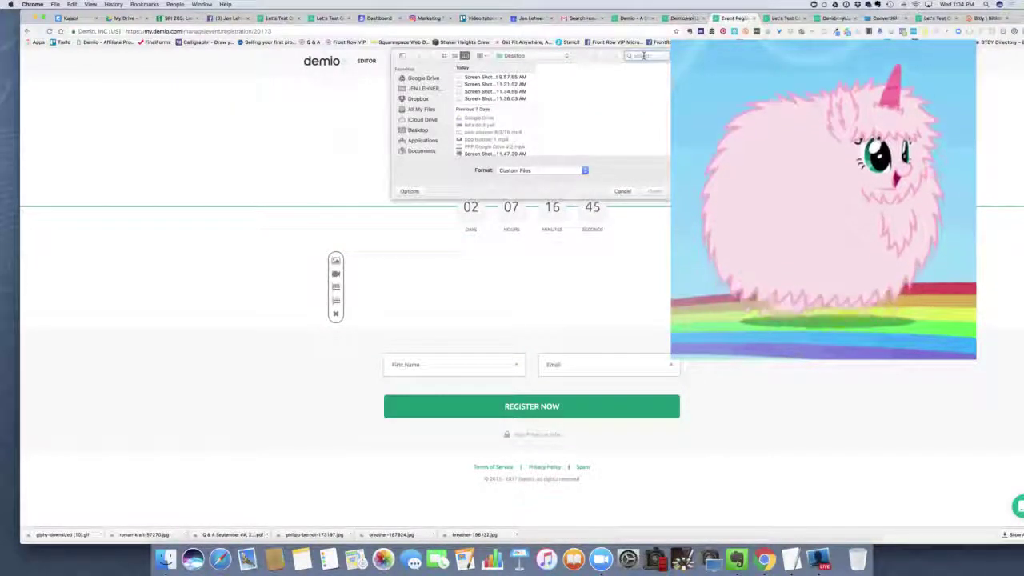
type("logo")
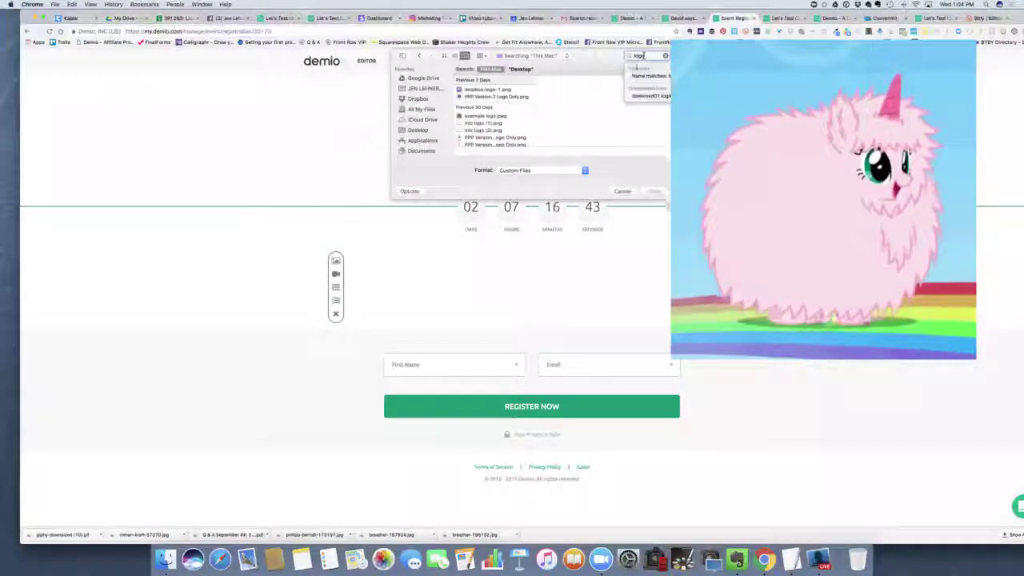
scroll(521, 128, "down", 5)
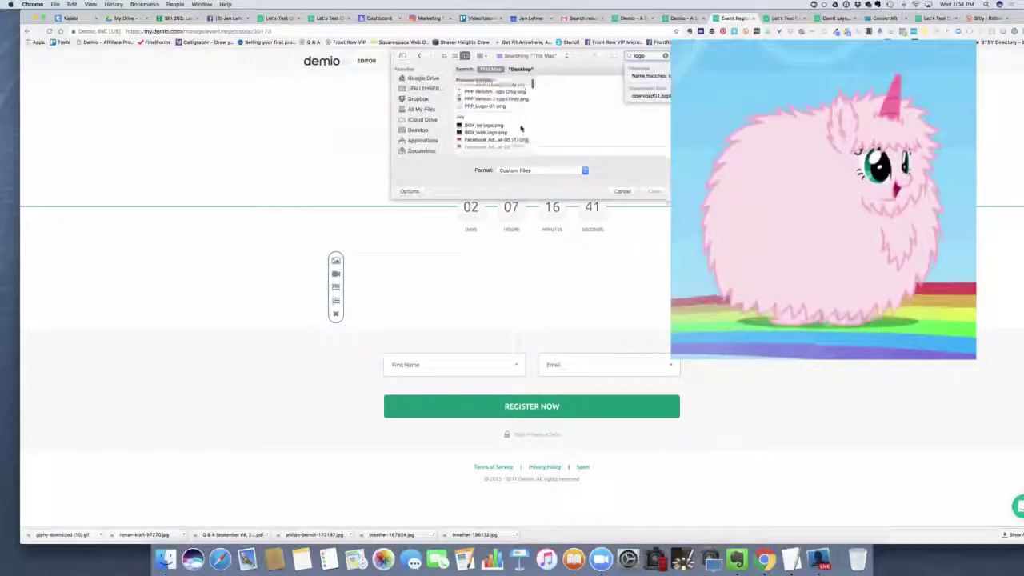
scroll(521, 128, "down", 5)
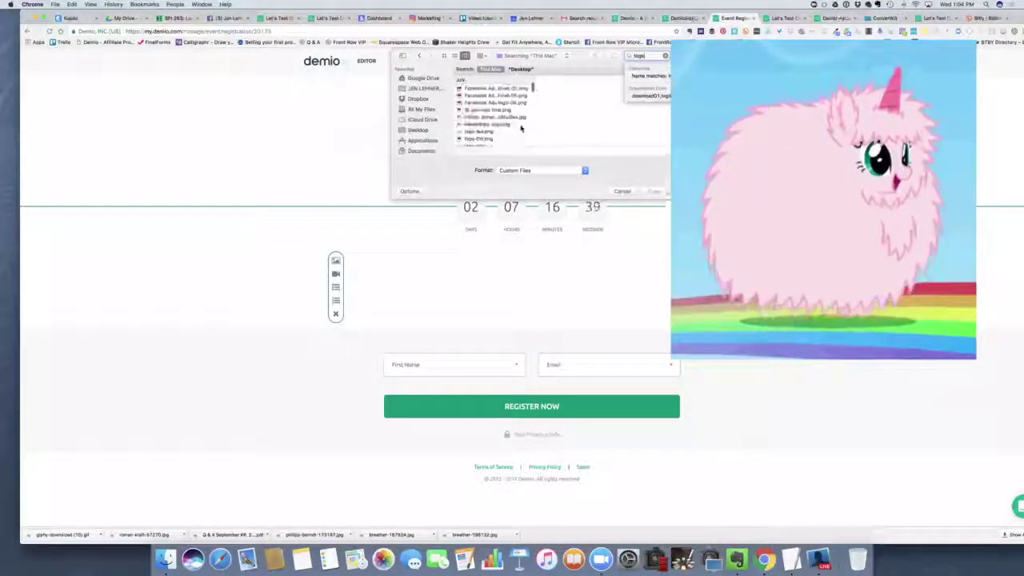
scroll(521, 128, "down", 5)
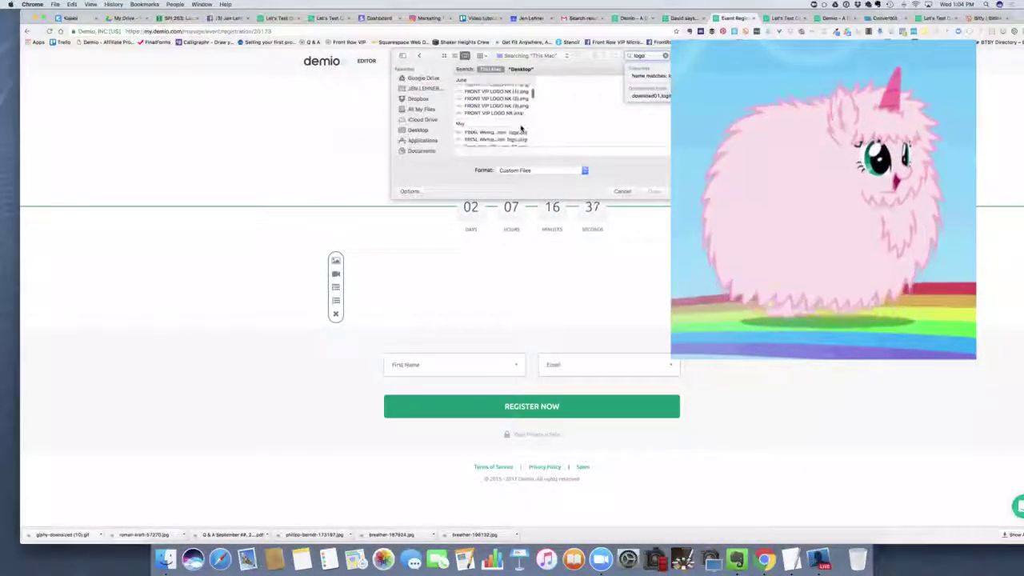
left_click(523, 113)
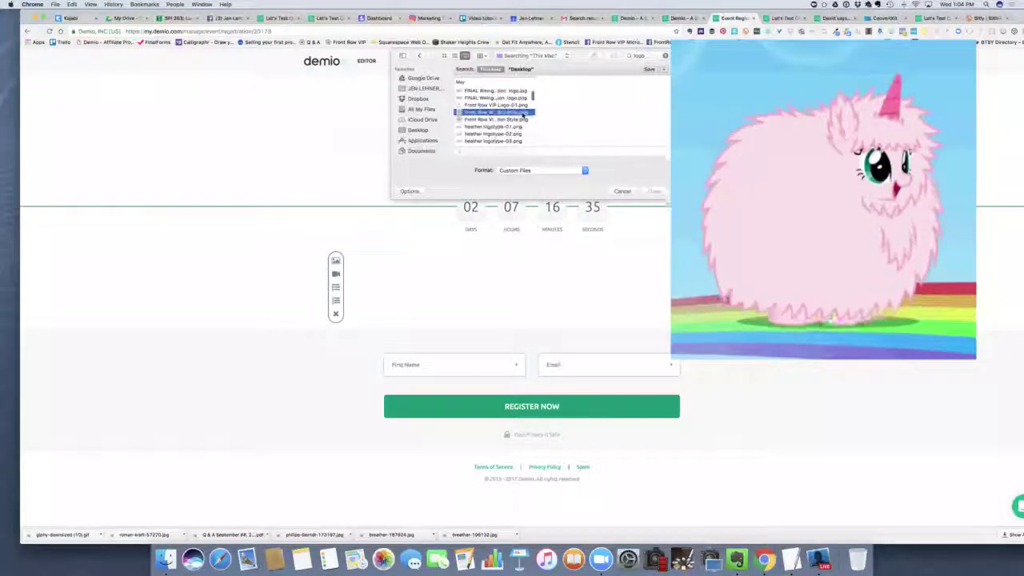
left_click(655, 191)
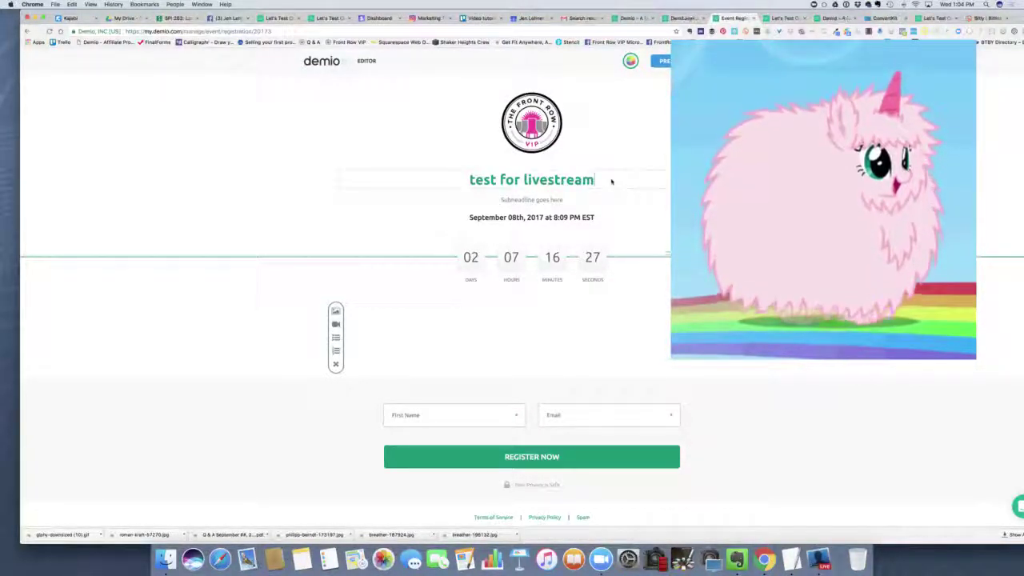
Replace the registration page's headline with "Test for Live Stream".
left_click_drag(602, 182, 448, 173)
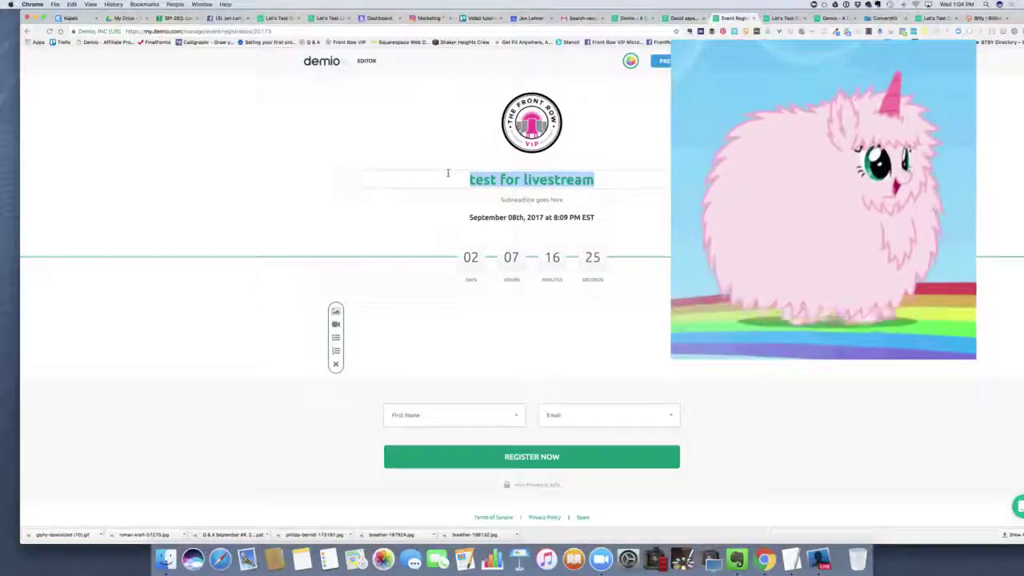
key("BackSpace")
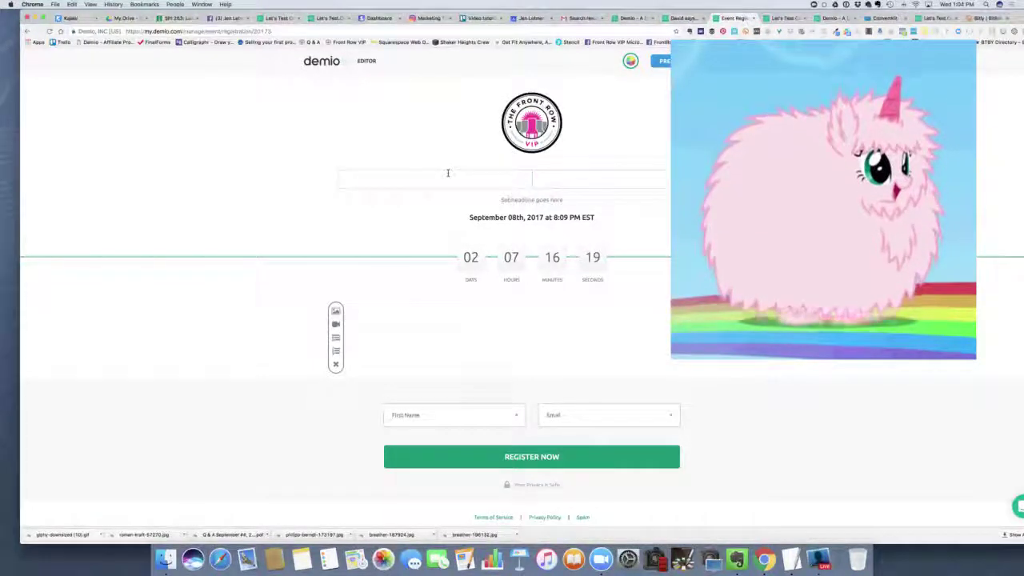
type("Test for ")
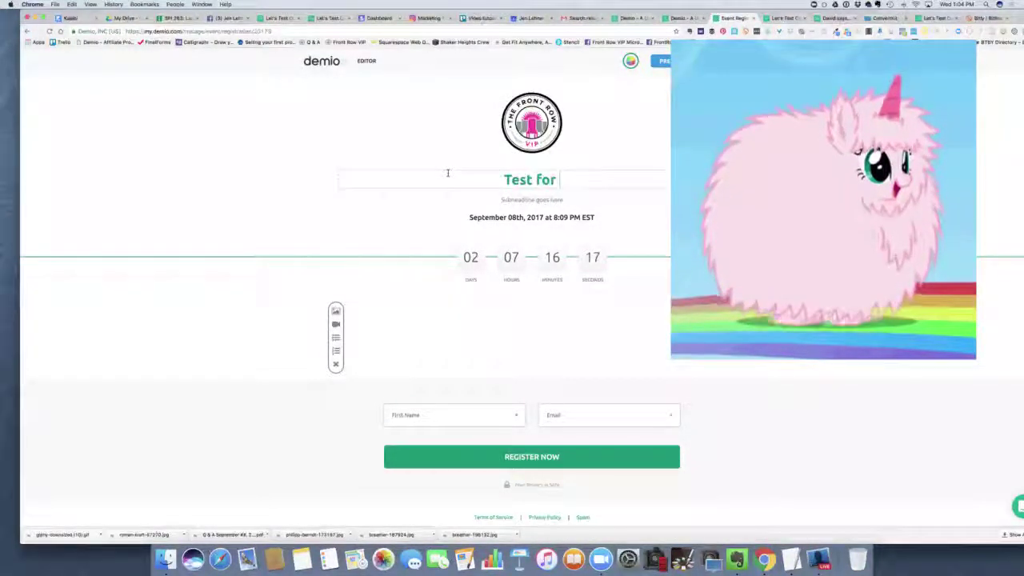
type("Live Stream")
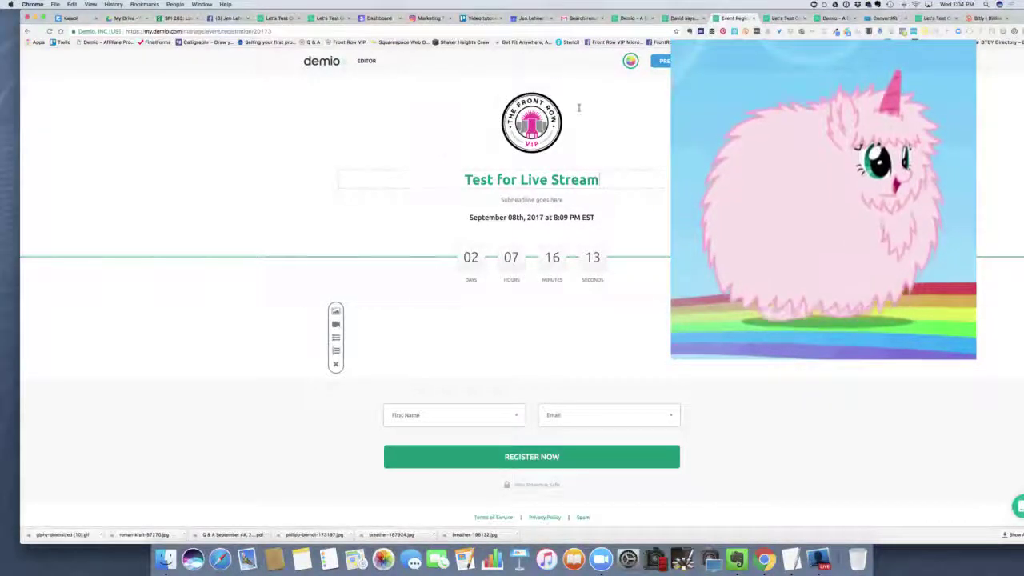
Set the registration page's accent color to #ec2390 and review the recolored page.
scroll(632, 68, "up", 5)
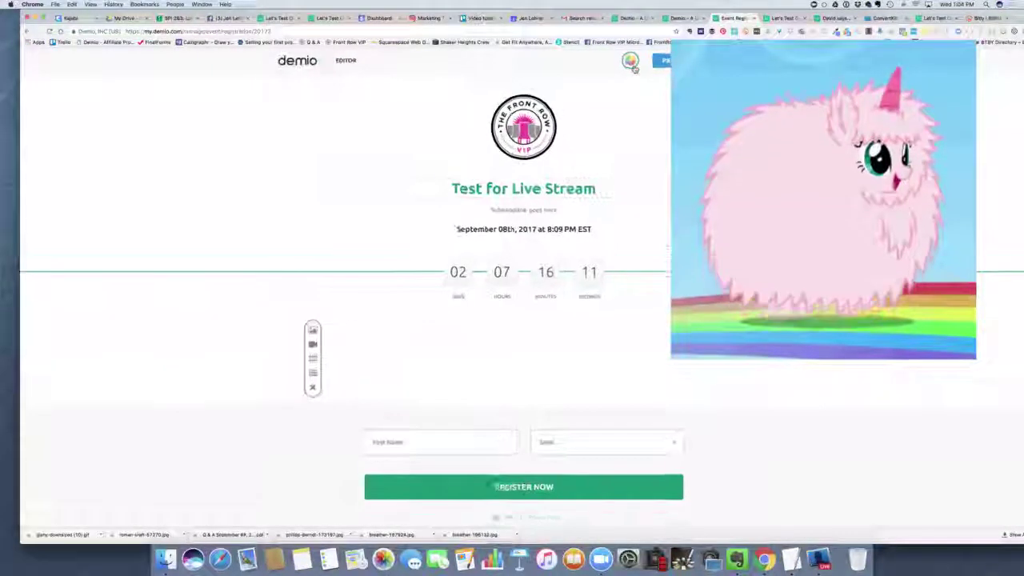
scroll(632, 67, "down", 5)
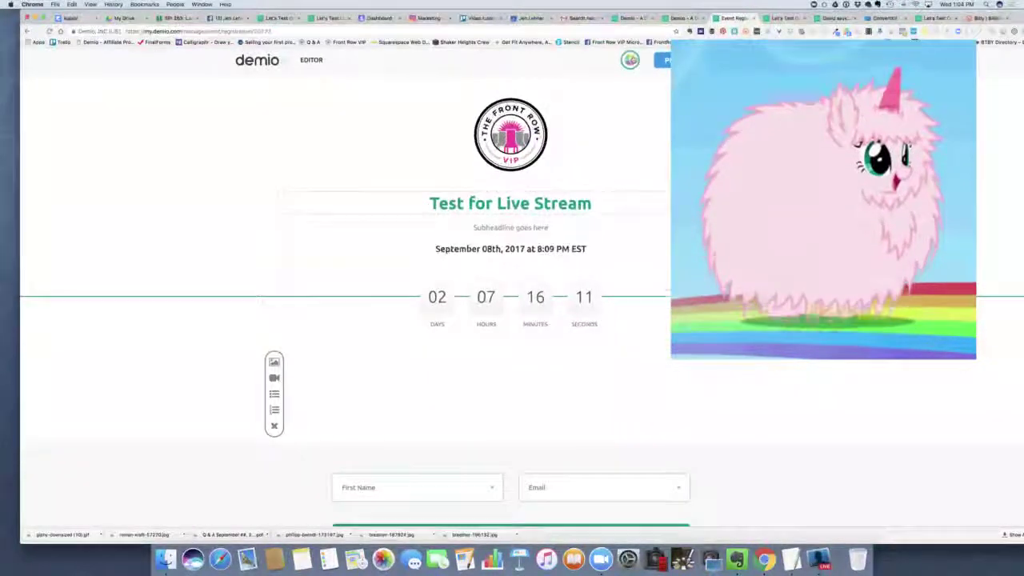
left_click(587, 60)
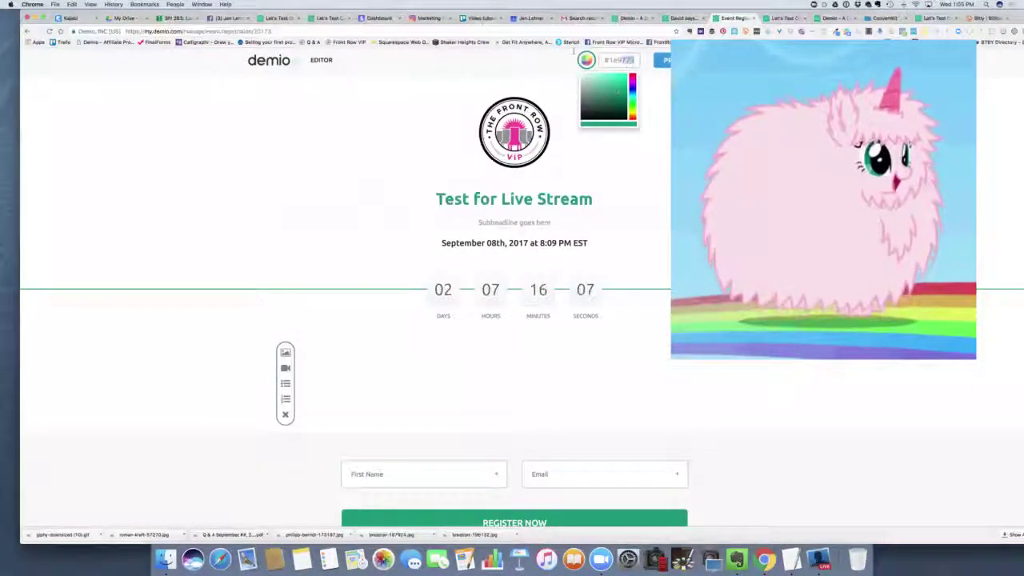
type("#ec2390")
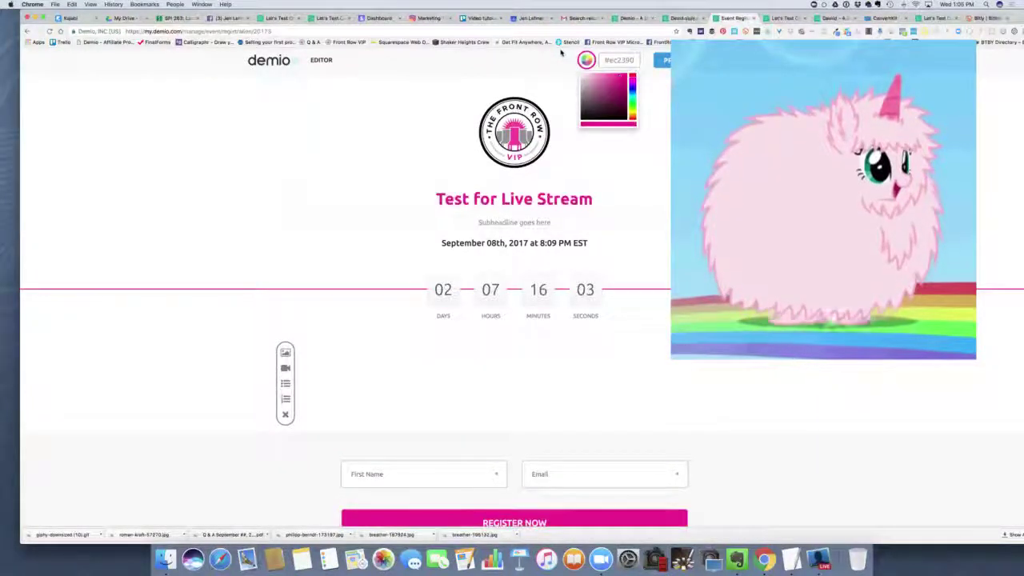
left_click(561, 53)
scroll(514, 288, "down", 3)
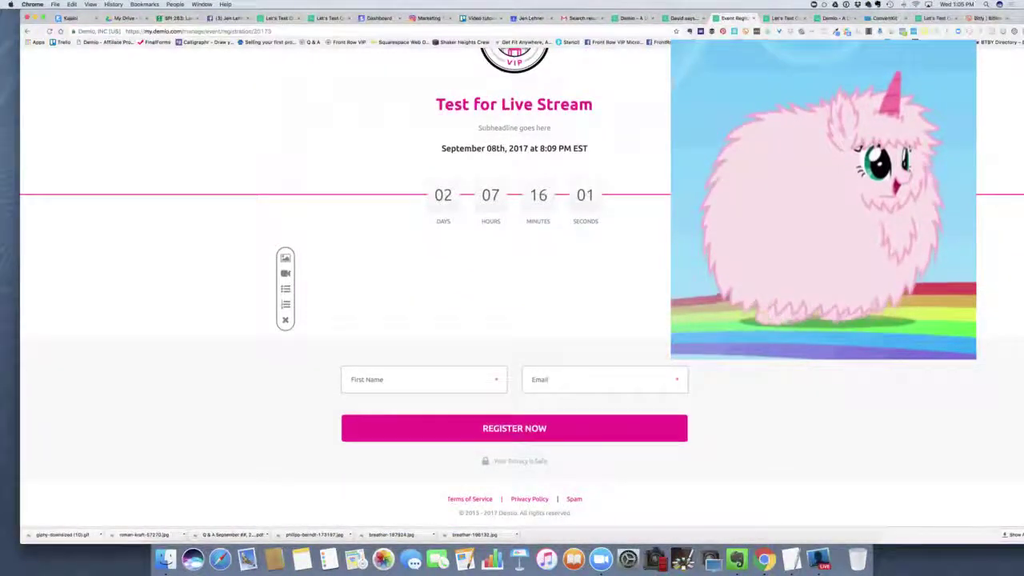
scroll(574, 185, "up", 1)
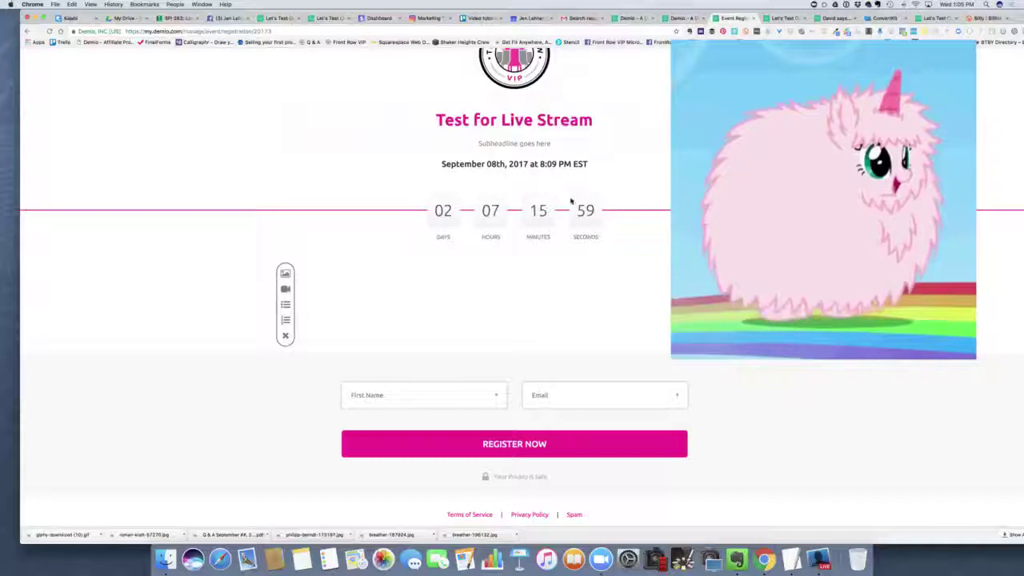
scroll(570, 201, "up", 3)
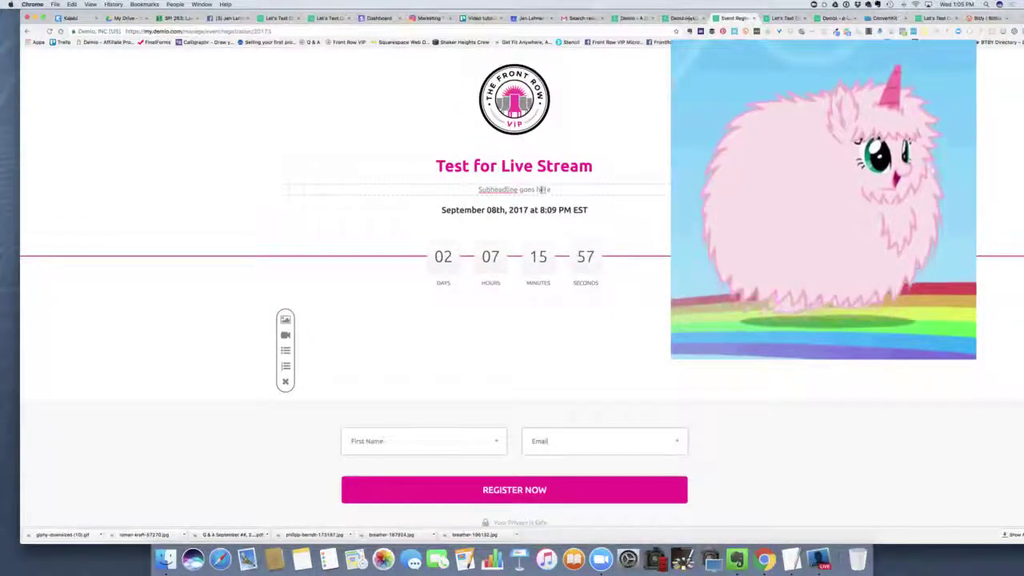
Add an image block to the registration page's content area, between the countdown and the registration form.
scroll(462, 281, "down", 4)
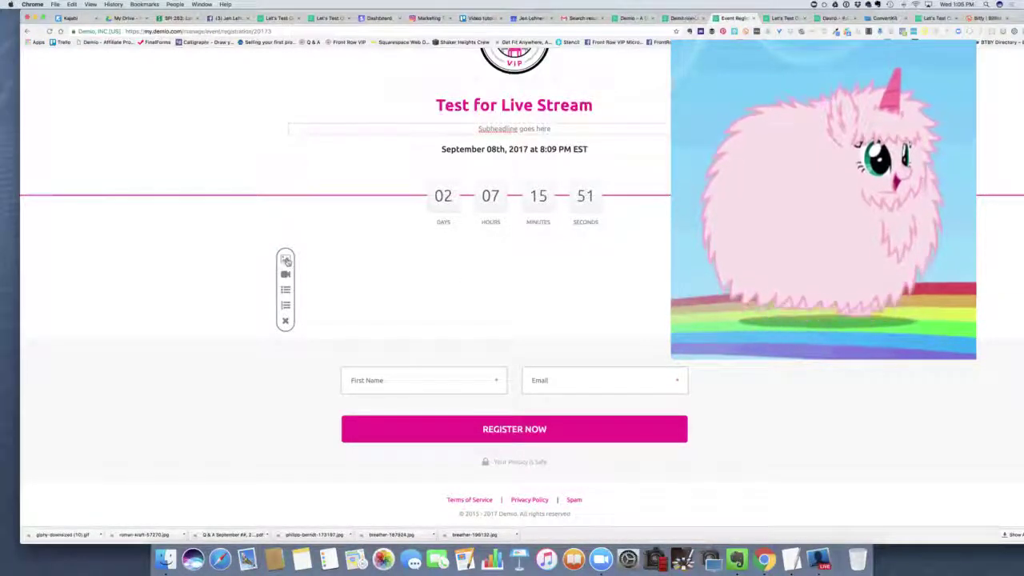
scroll(285, 260, "up", 5)
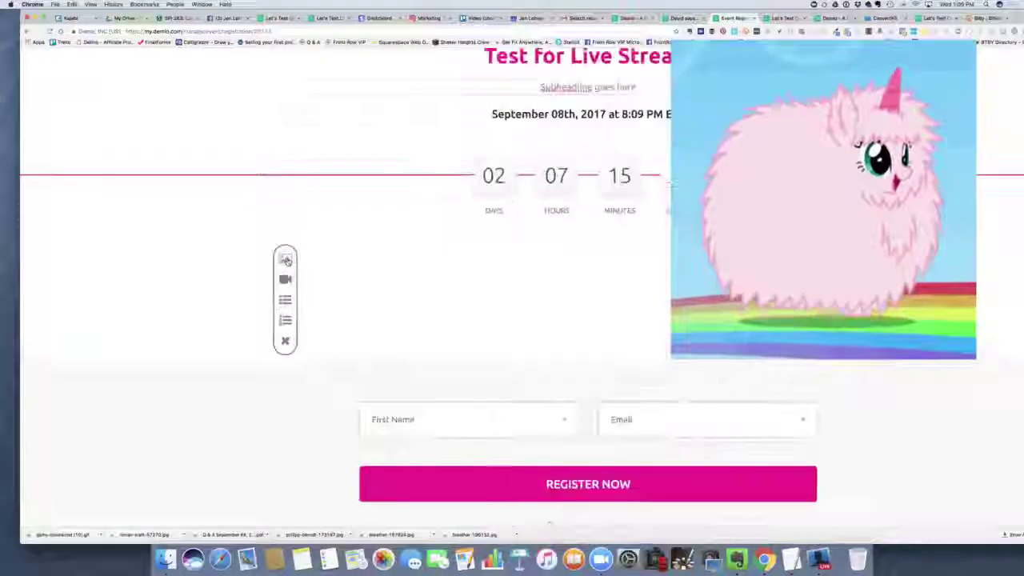
left_click(285, 260)
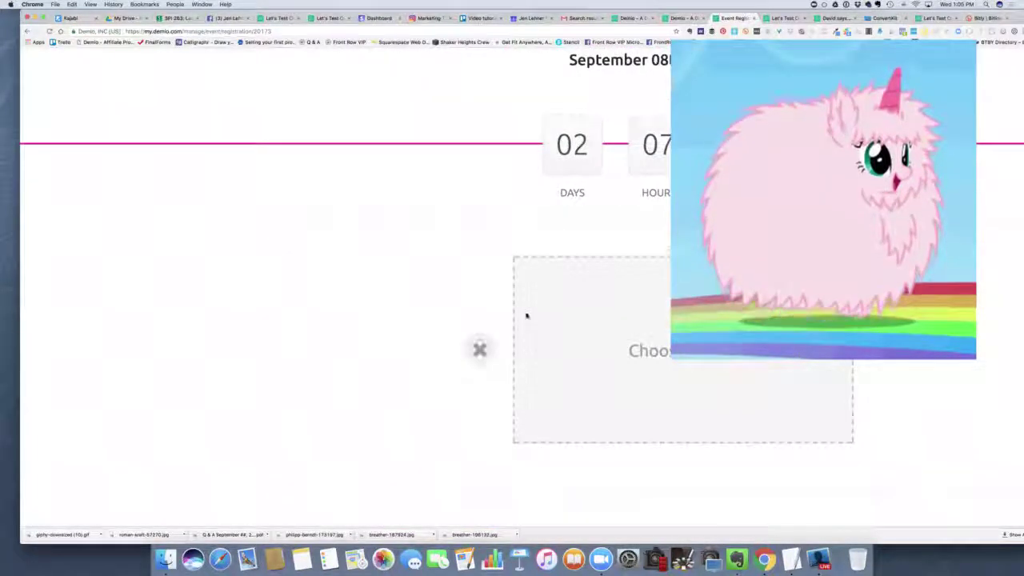
scroll(528, 317, "down", 2)
scroll(540, 322, "down", 5)
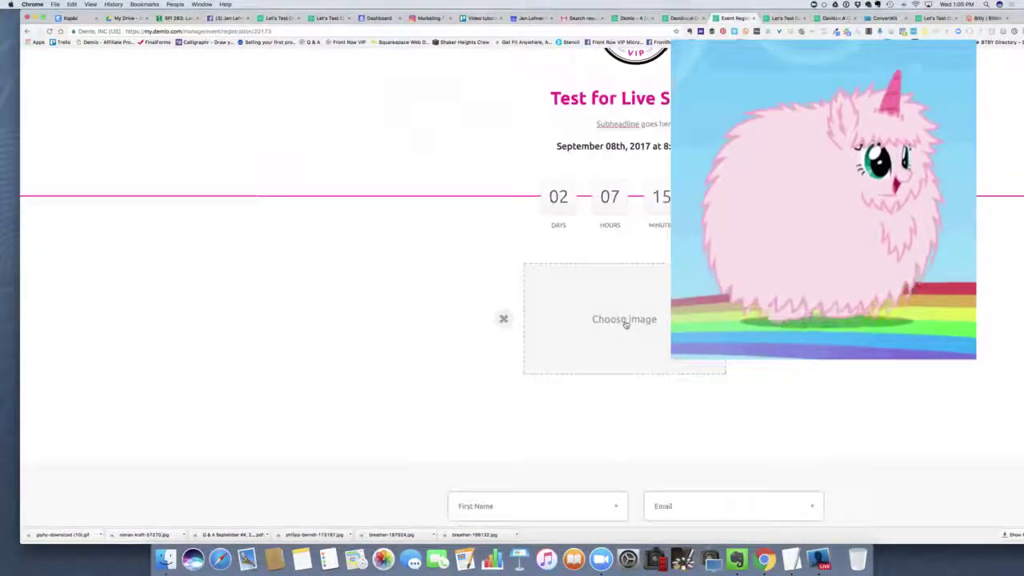
Fill the image block with front row square.png from the Downloads folder.
left_click(624, 321)
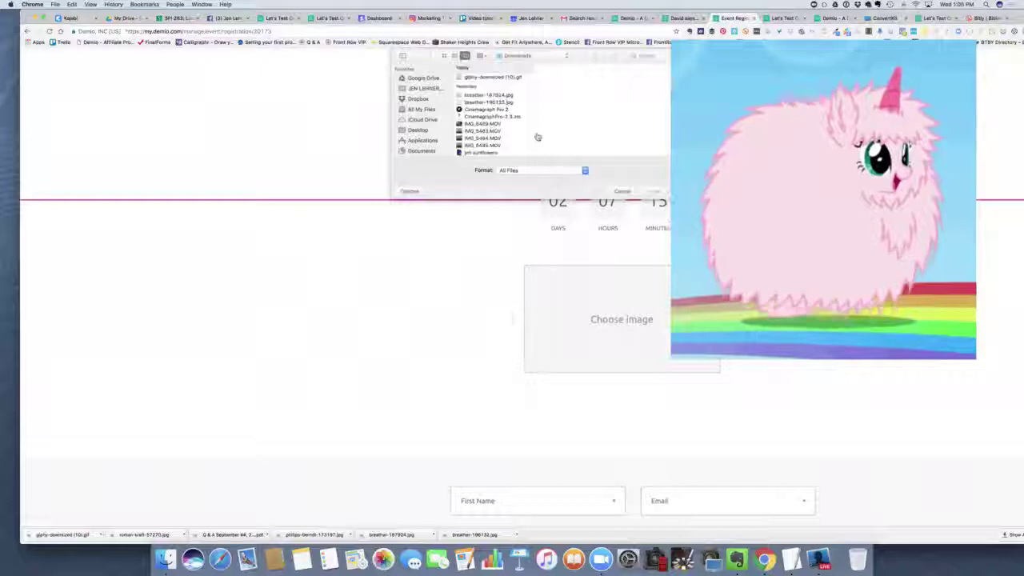
scroll(513, 126, "down", 3)
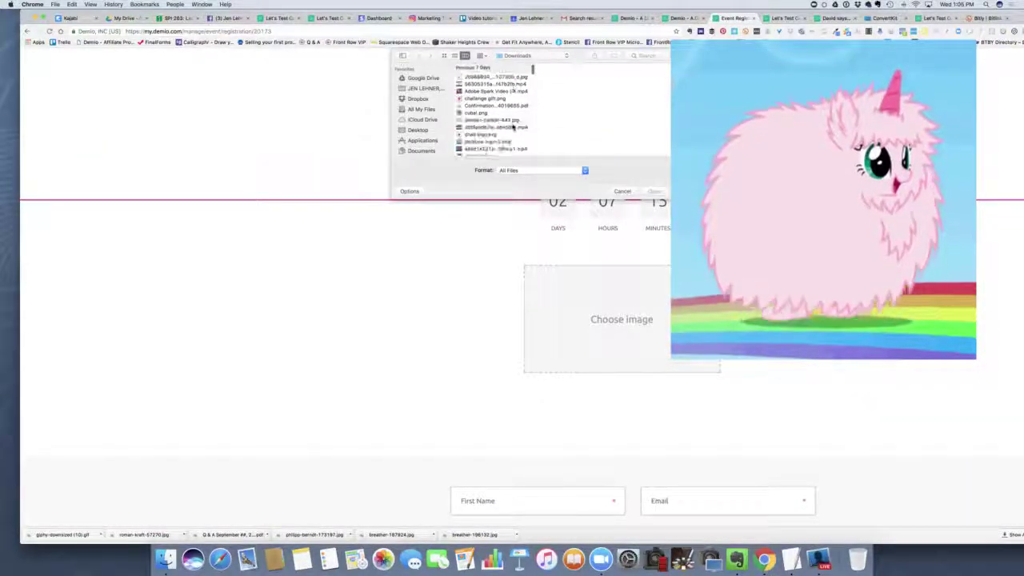
scroll(513, 126, "down", 5)
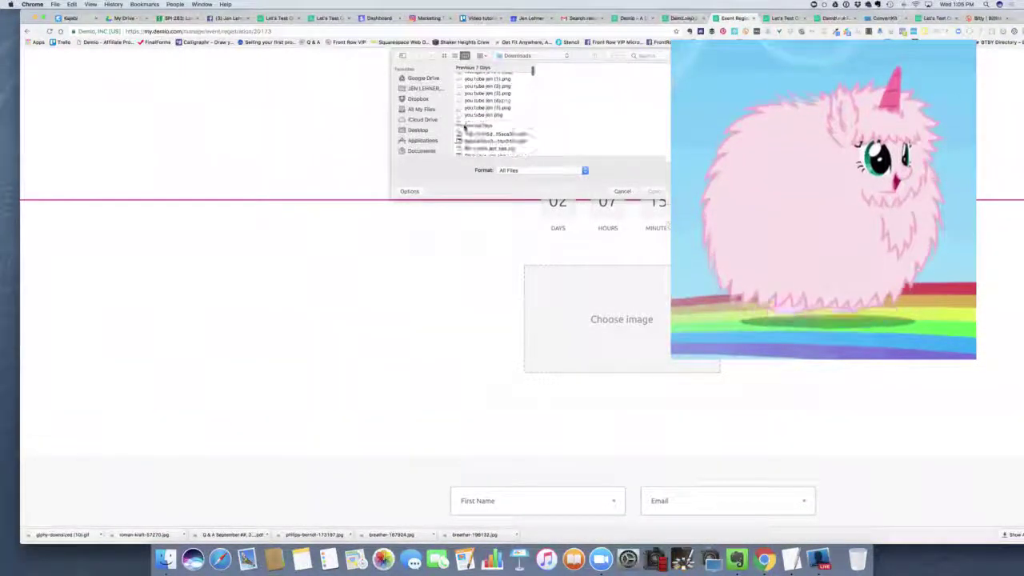
scroll(464, 129, "down", 3)
scroll(464, 128, "down", 5)
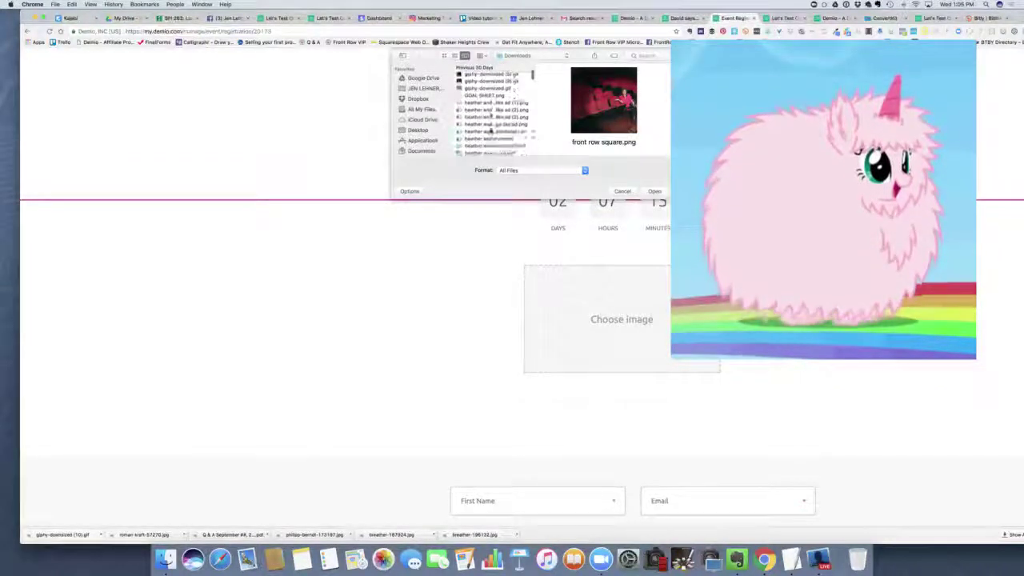
left_click(655, 193)
Look over the edited registration page, open its preview, and return to the editor.
scroll(622, 320, "down", 3)
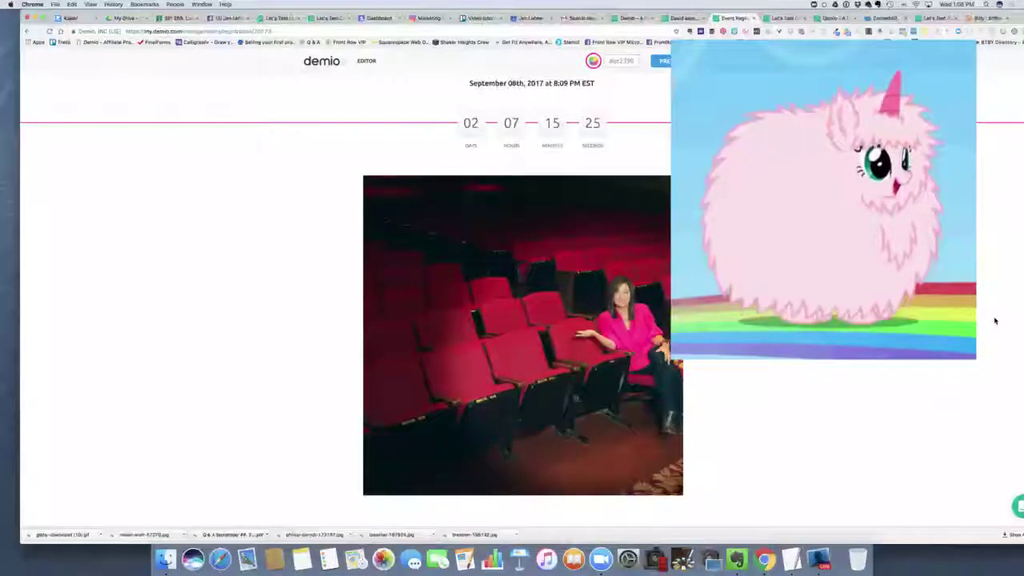
scroll(854, 373, "down", 2)
scroll(853, 372, "up", 4)
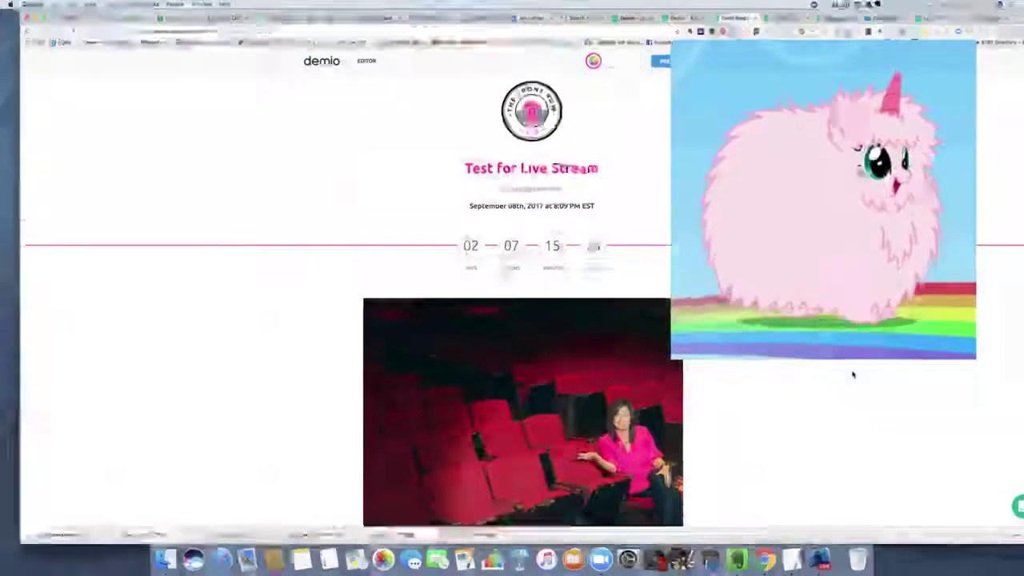
scroll(853, 373, "down", 1)
scroll(853, 373, "up", 2)
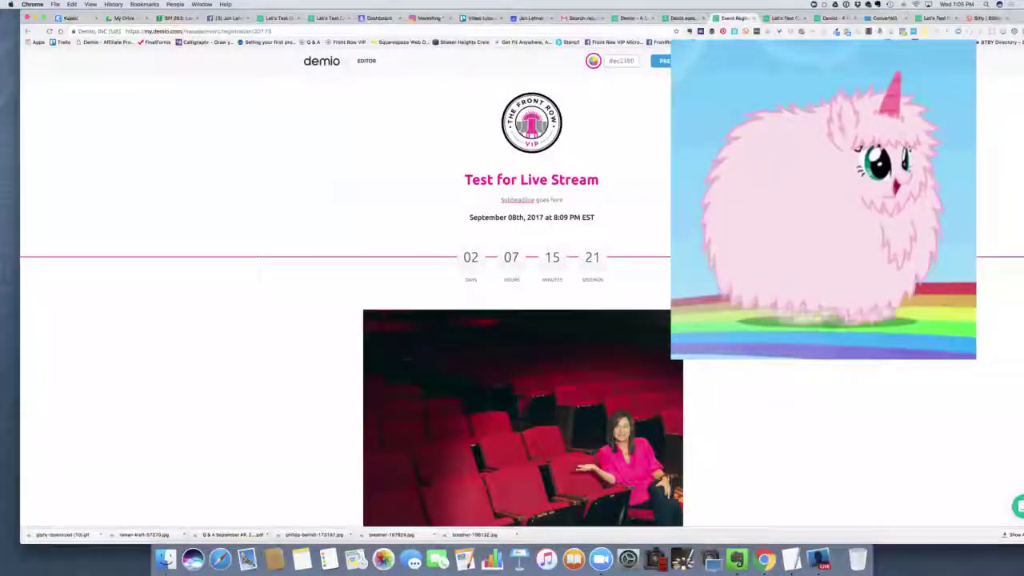
left_click(672, 60)
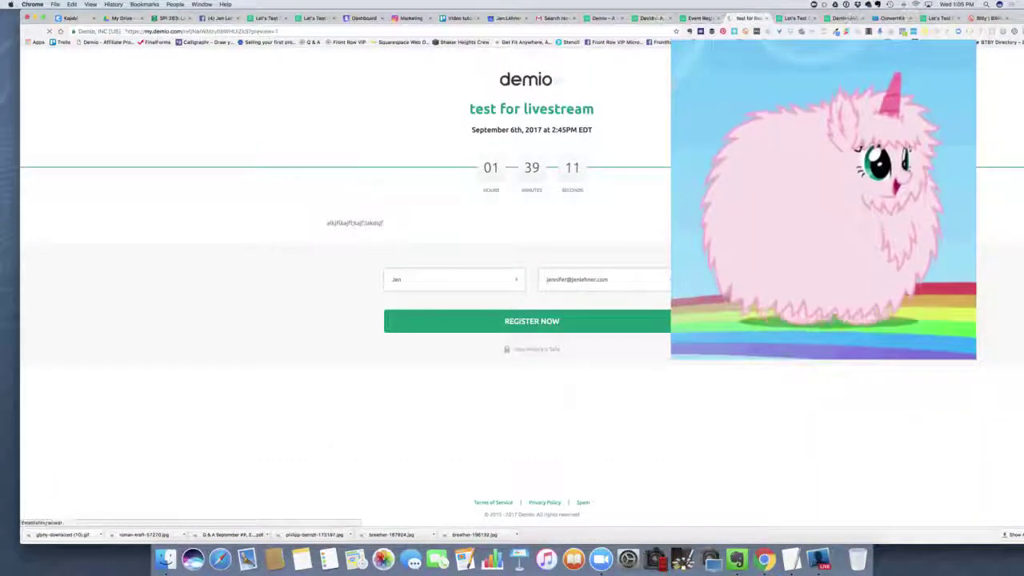
left_click(691, 20)
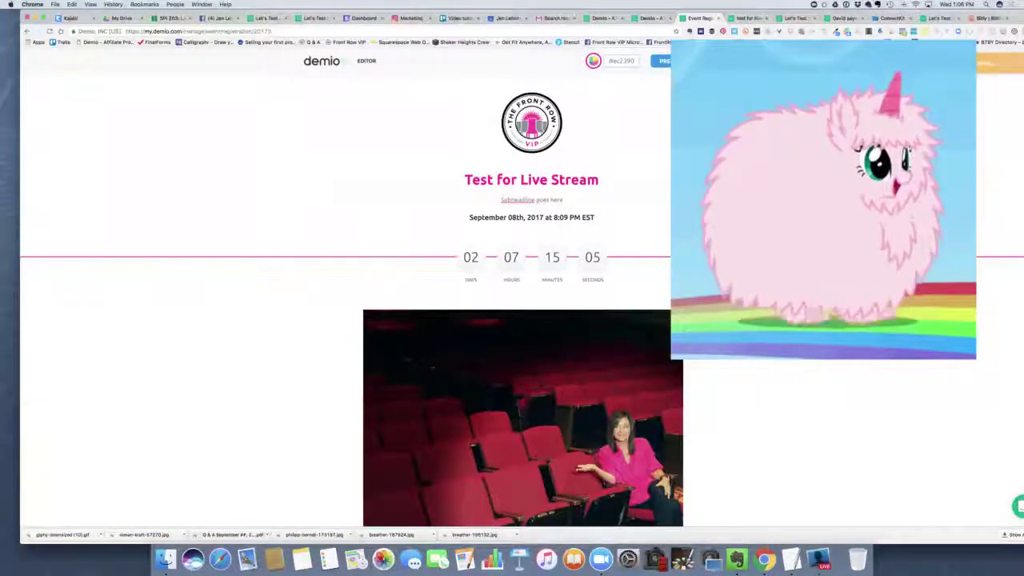
Preview the registration page again and examine it from the logo to the registration form.
left_click(665, 61)
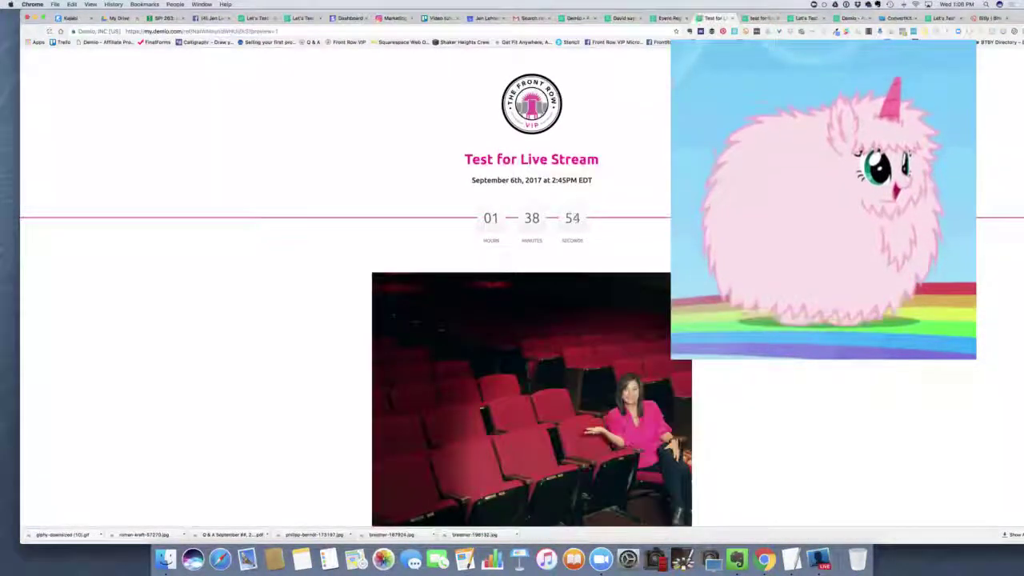
scroll(520, 320, "down", 5)
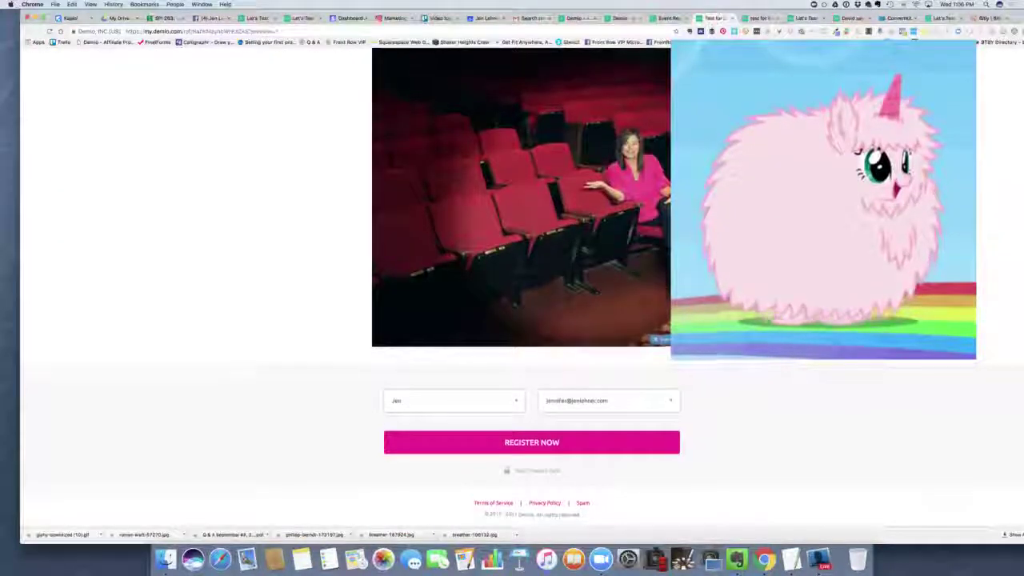
scroll(360, 280, "up", 5)
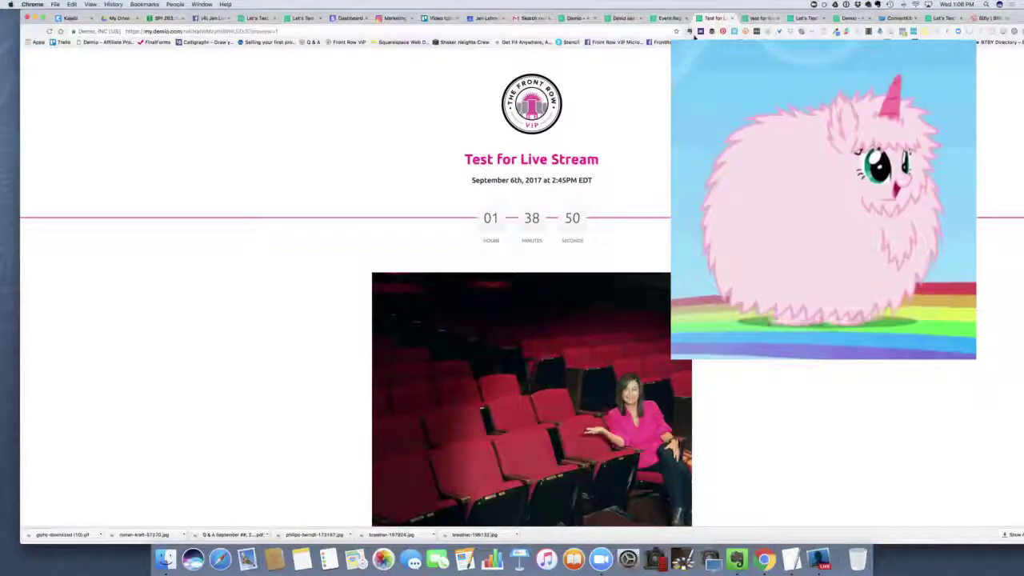
Return to the editor, add a video block below the theater image, and activate its link field.
left_click(670, 18)
scroll(590, 275, "down", 3)
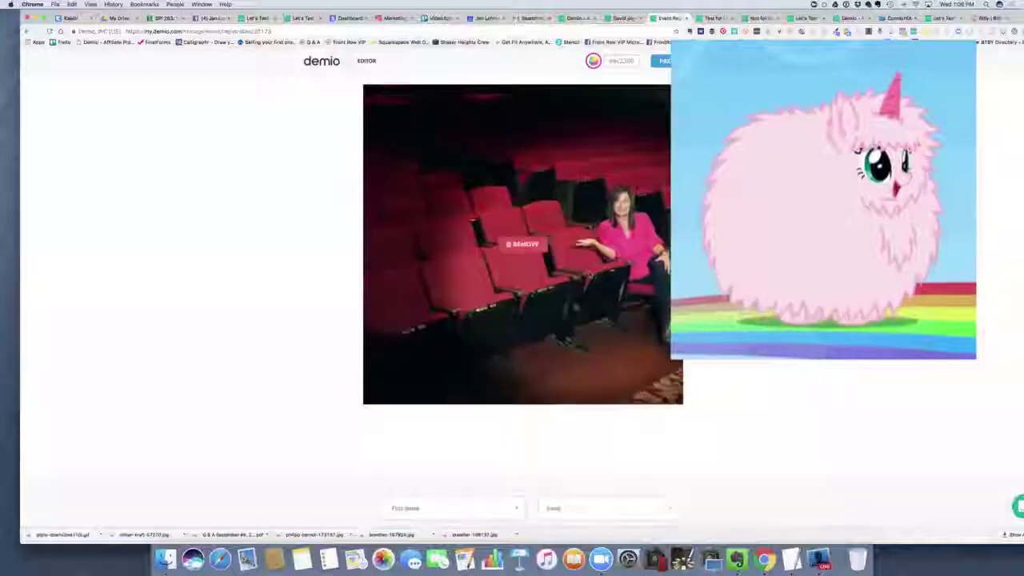
scroll(590, 275, "up", 3)
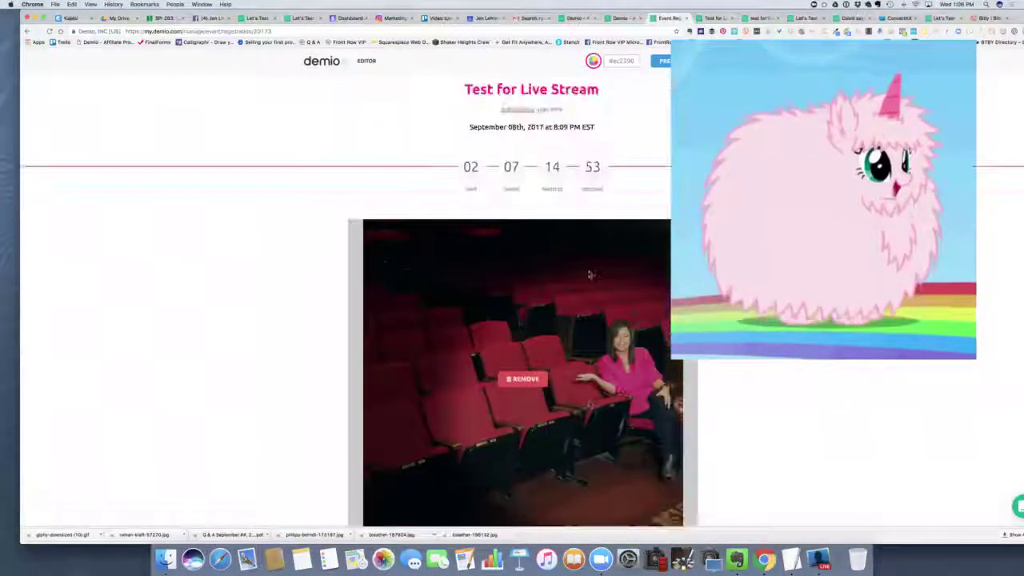
scroll(589, 275, "down", 3)
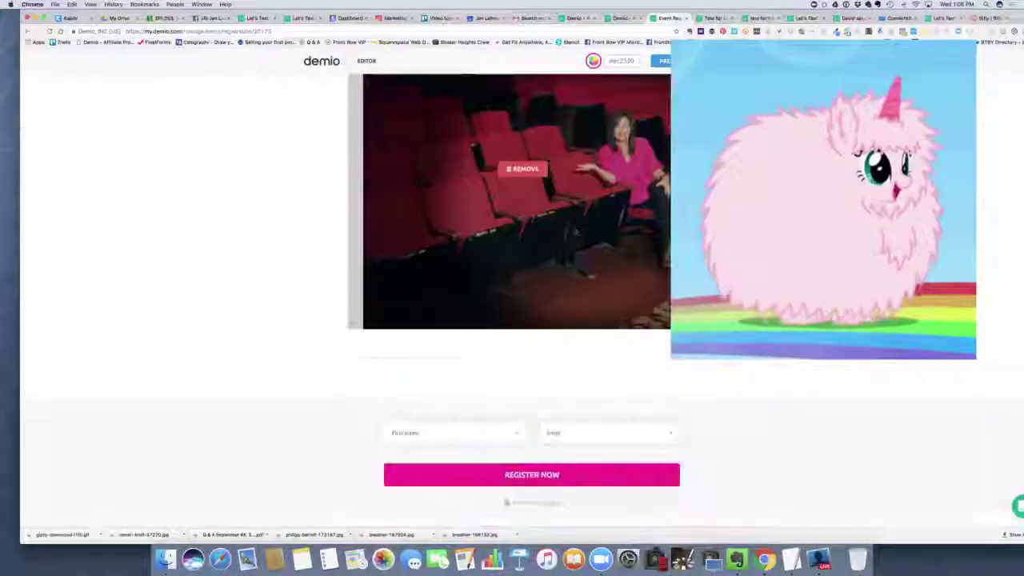
left_click(479, 345)
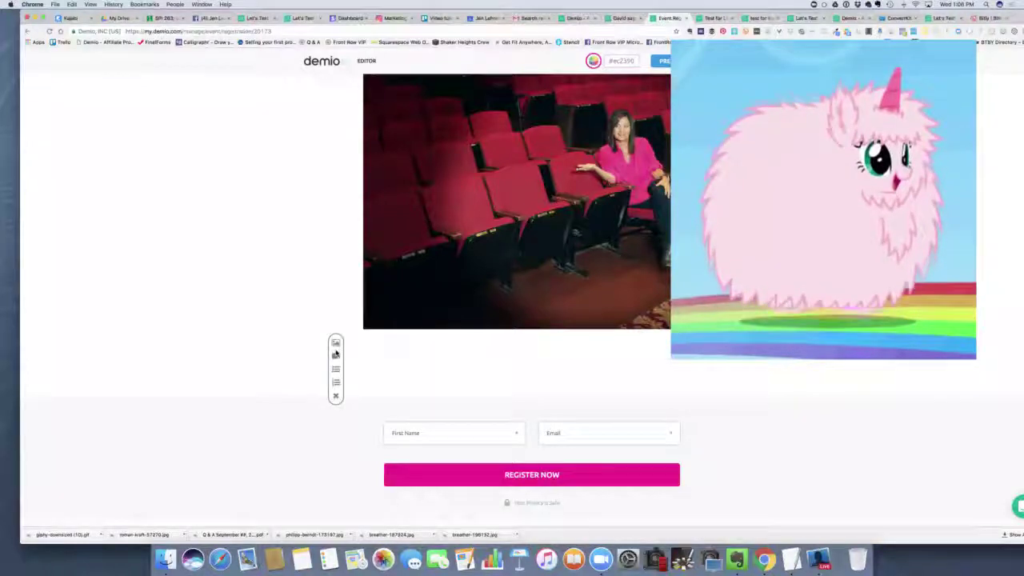
left_click(336, 355)
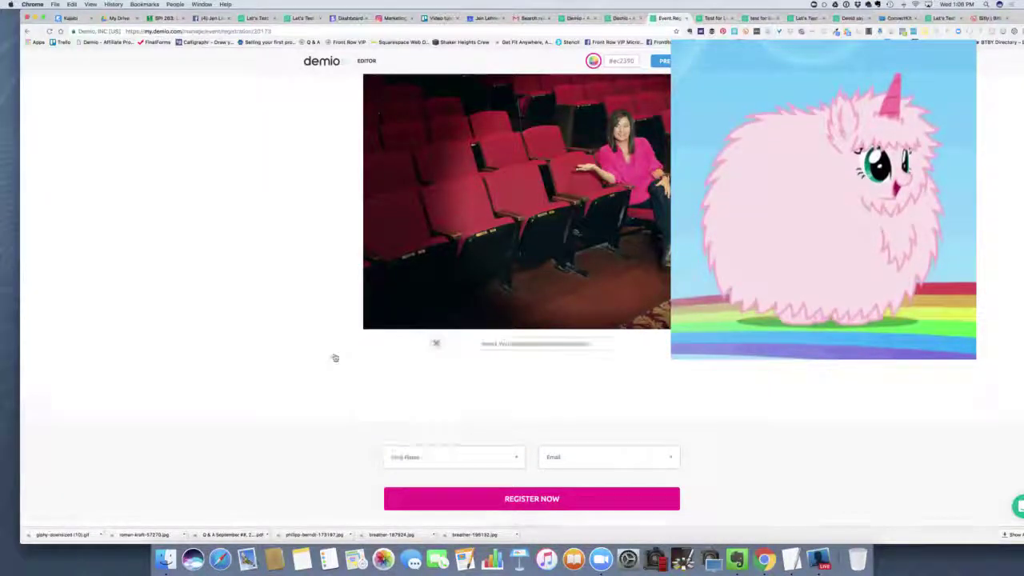
left_click(520, 345)
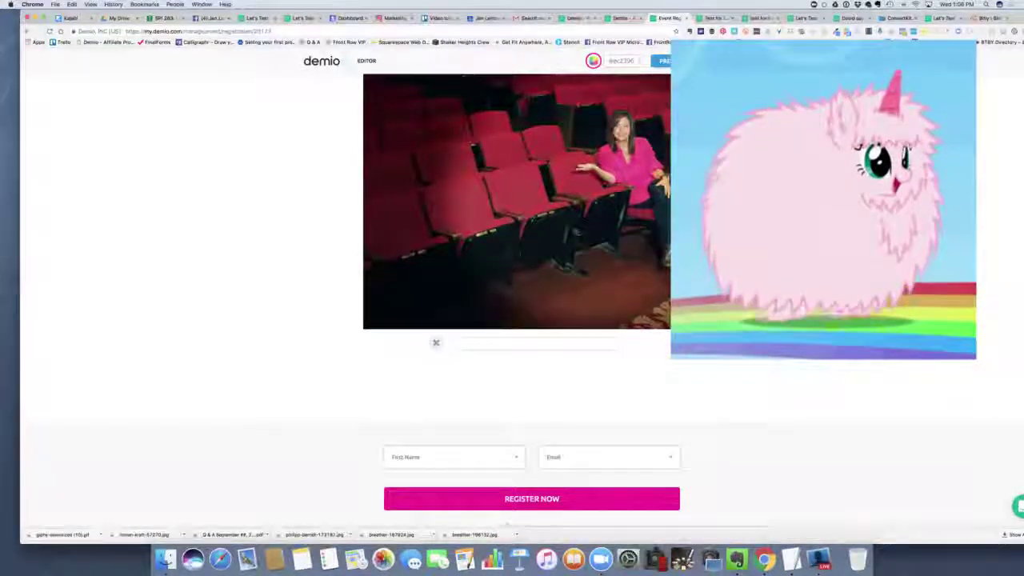
Open vimeo.com in a new browser tab and browse the uploaded videos for the one titled "lucy".
left_click(1020, 22)
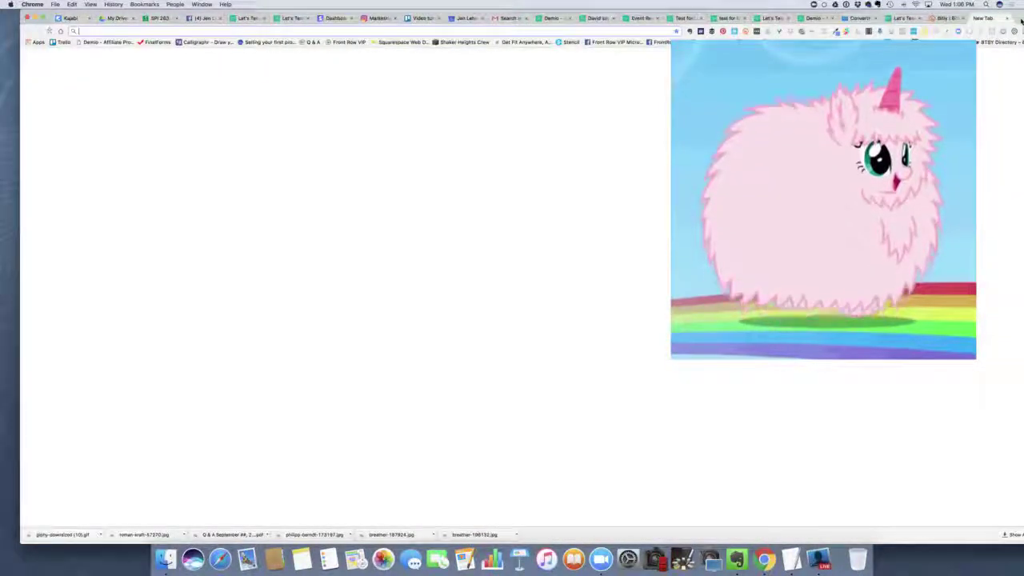
type("vimeo.com")
key("Return")
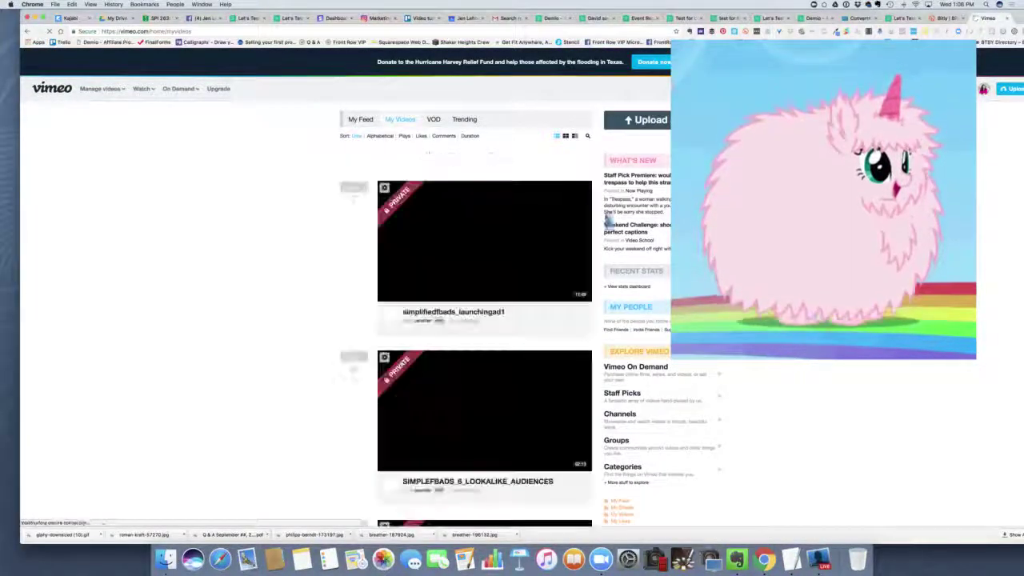
scroll(484, 320, "down", 8)
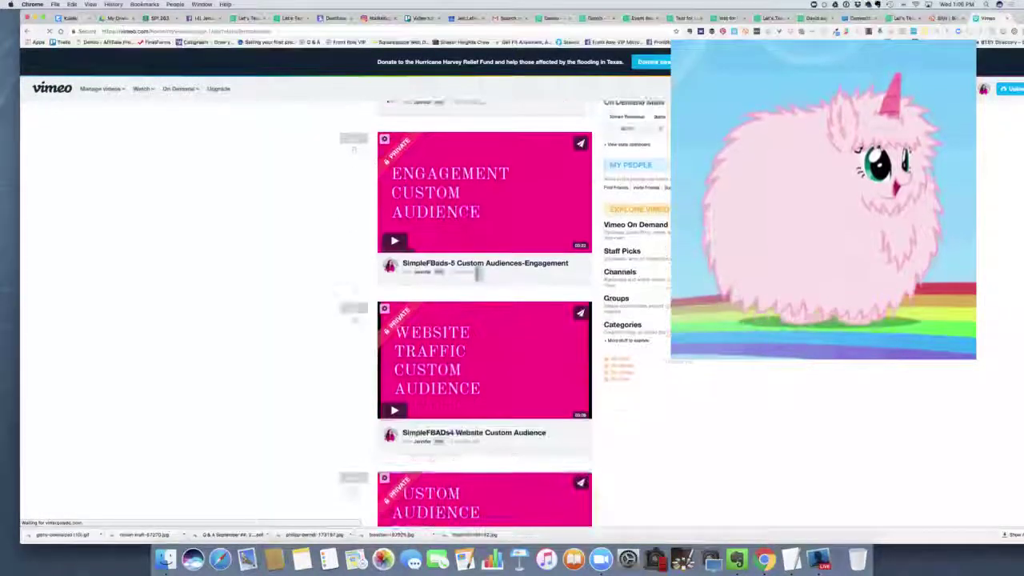
scroll(478, 273, "down", 20)
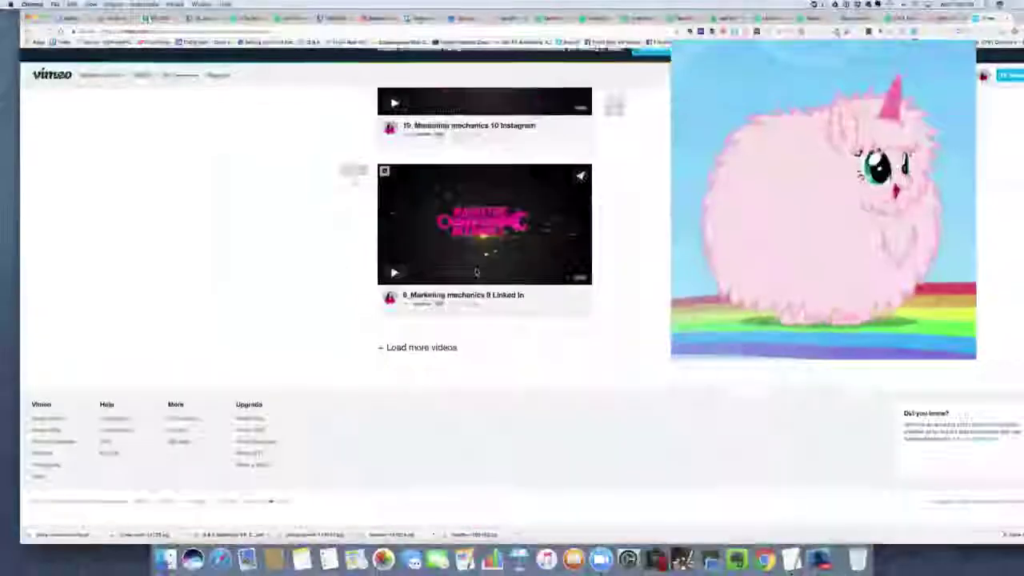
scroll(477, 273, "up", 5)
scroll(477, 273, "down", 5)
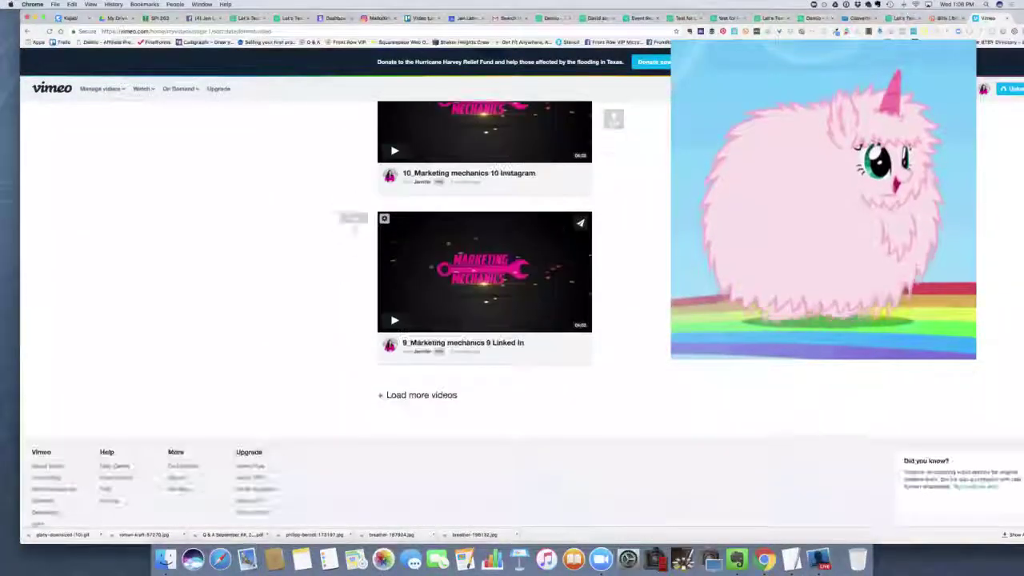
left_click(418, 386)
scroll(539, 329, "down", 20)
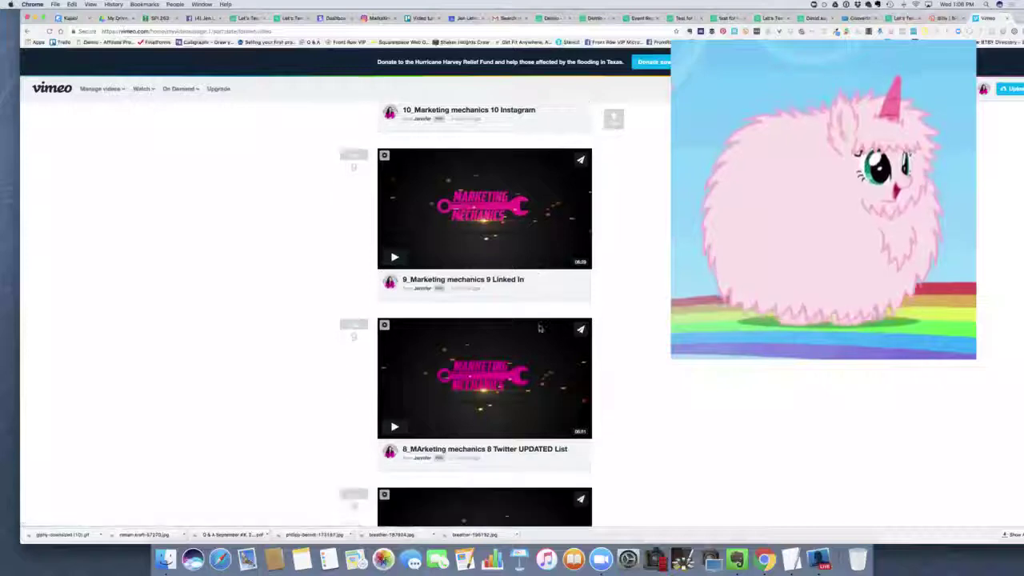
scroll(539, 329, "down", 5)
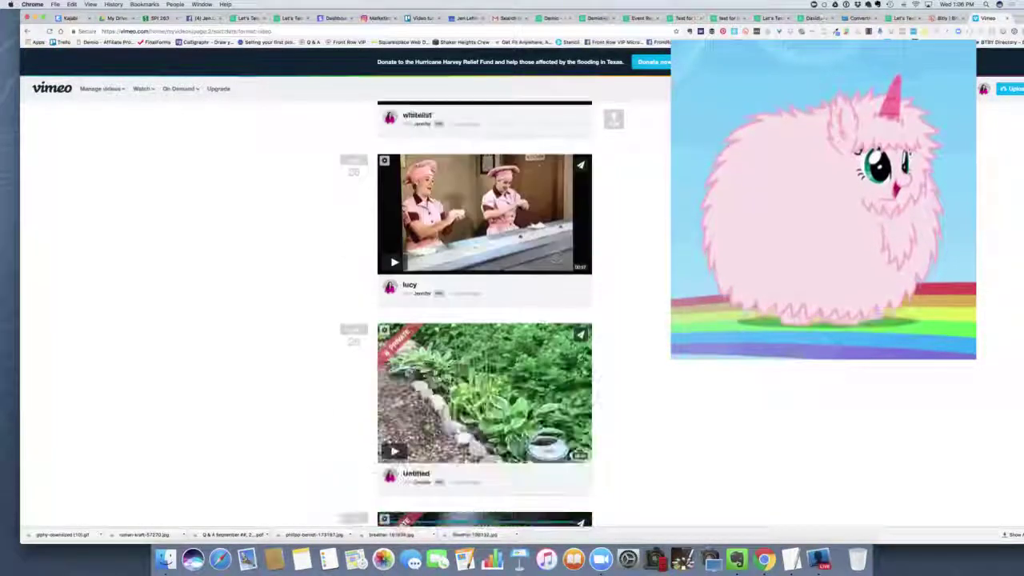
scroll(560, 240, "up", 1)
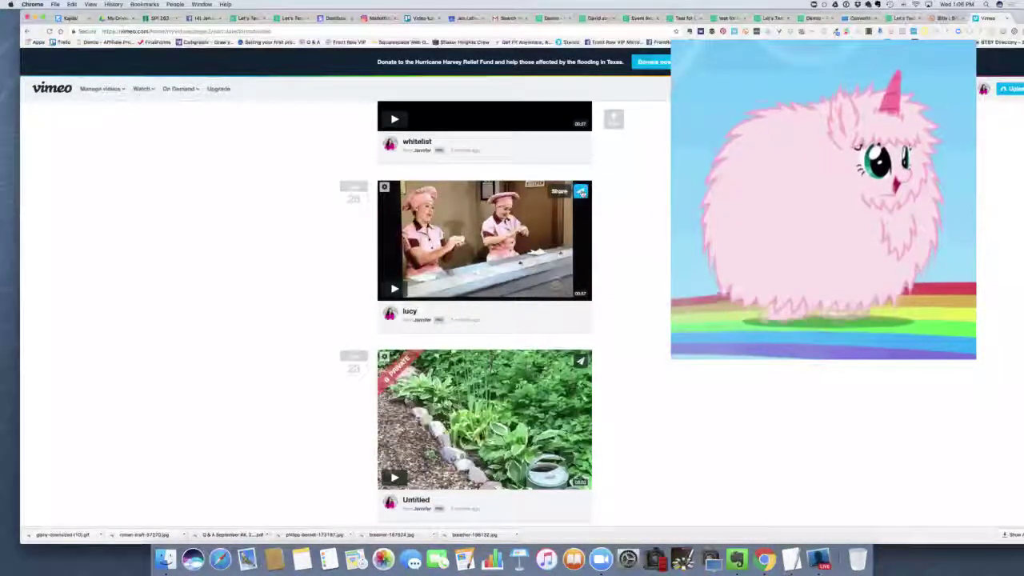
Copy the share link of the "lucy" video.
left_click(580, 192)
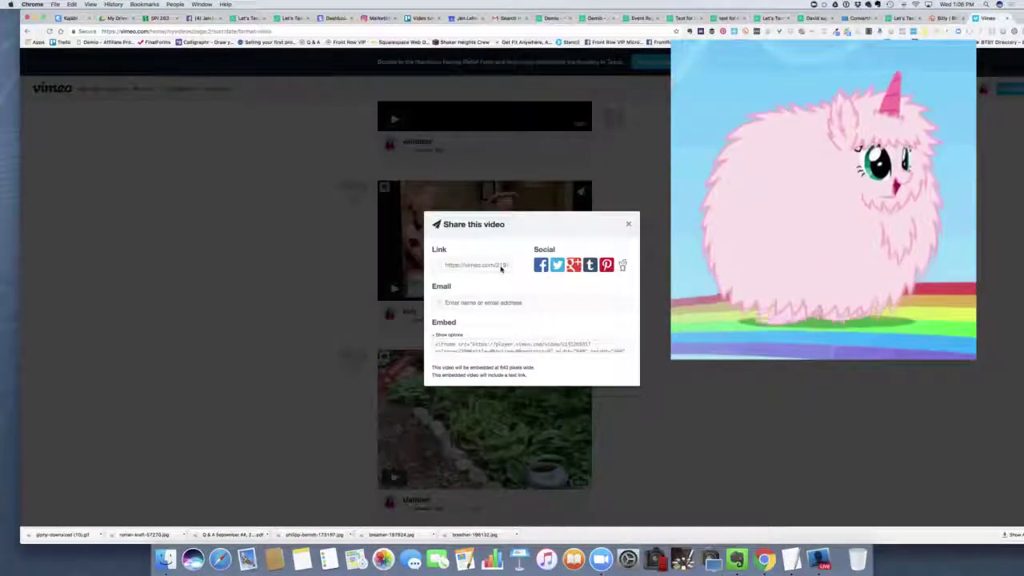
left_click(501, 265)
right_click(503, 265)
left_click(505, 280)
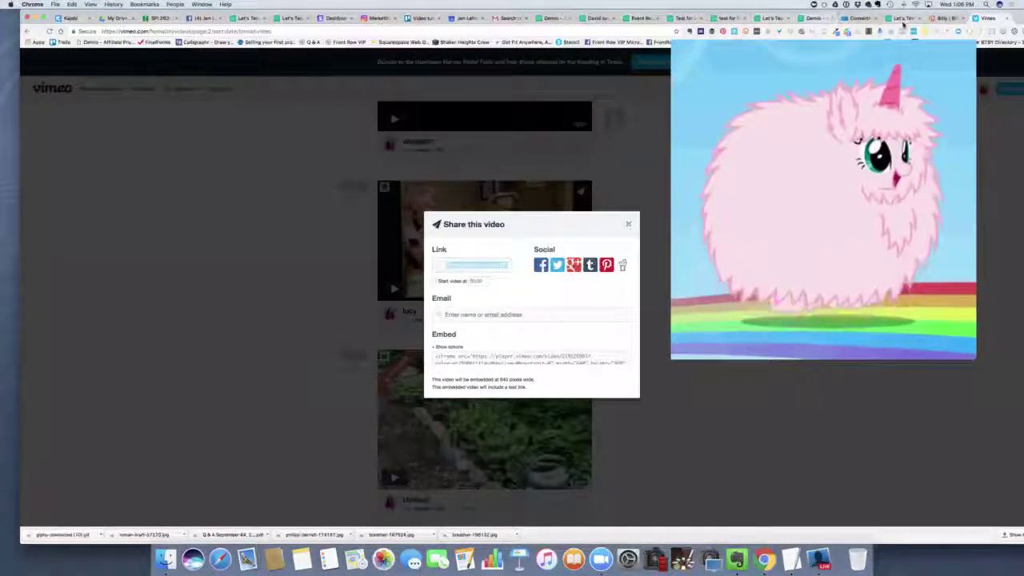
Switch back to the browser tab with the Demio registration page editor and its empty video link field.
left_click(906, 19)
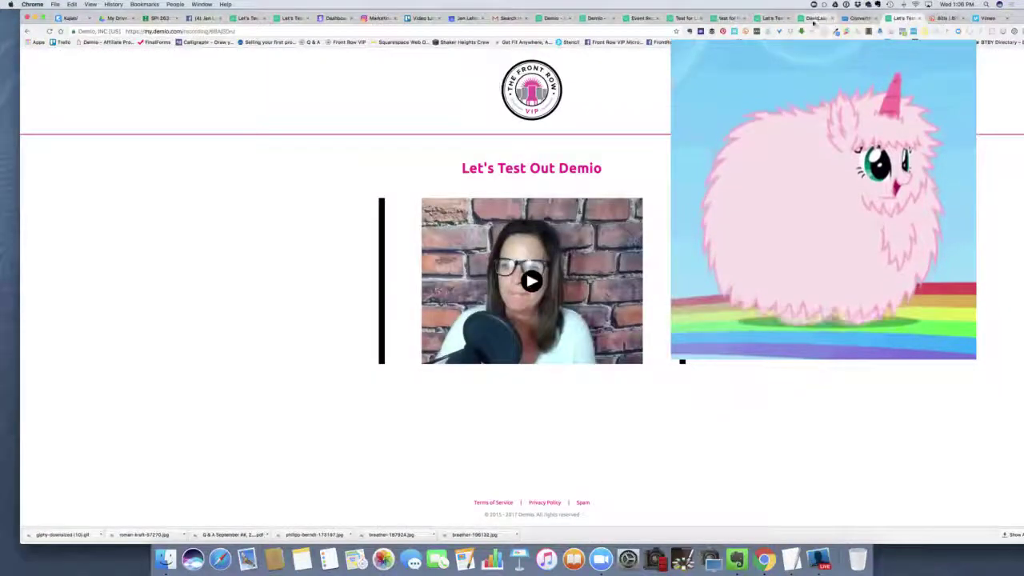
left_click(772, 18)
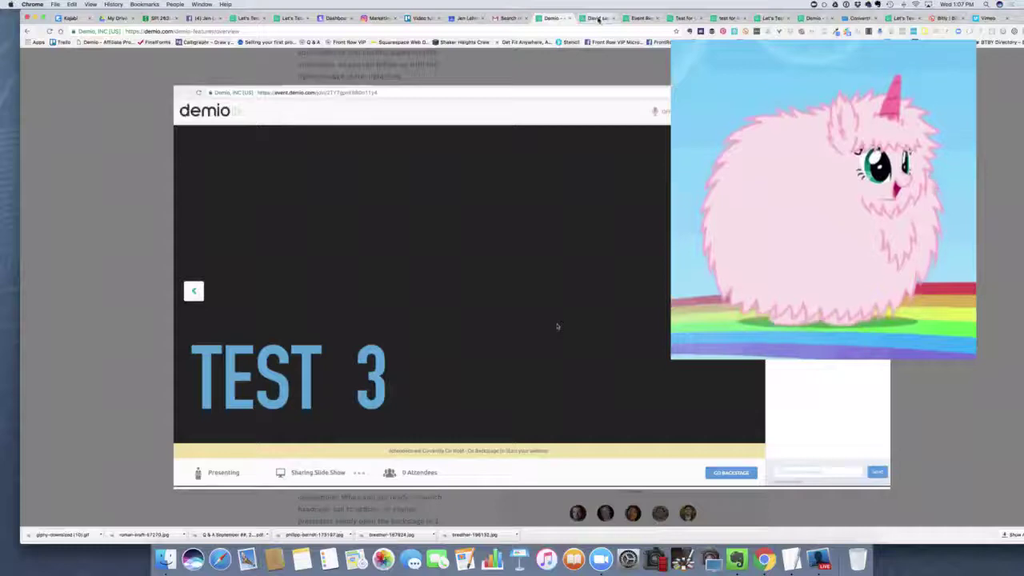
left_click(598, 20)
left_click(642, 19)
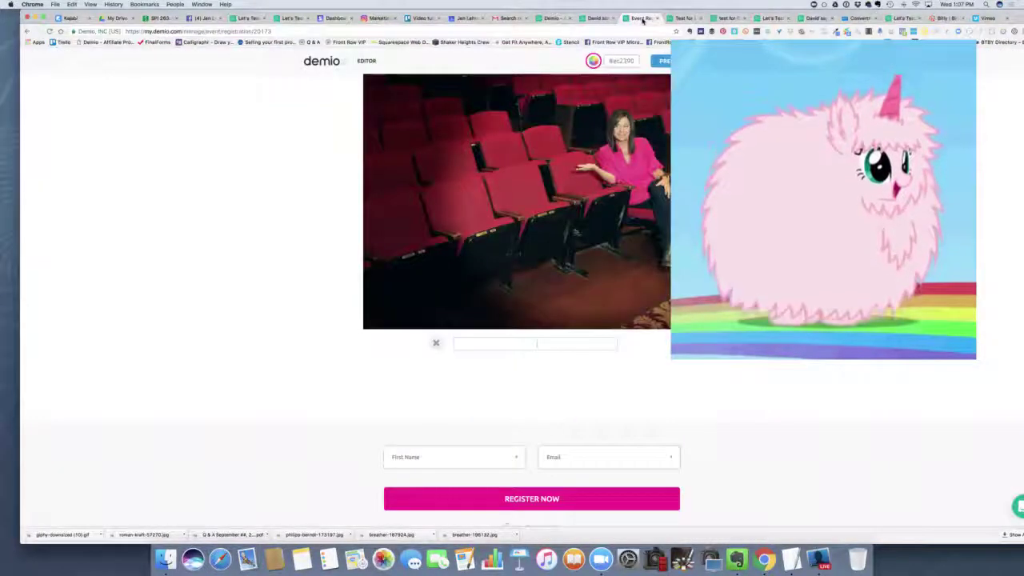
Paste the copied Vimeo link into the empty video field and check the embedded video on the registration page.
mouse_move(500, 300)
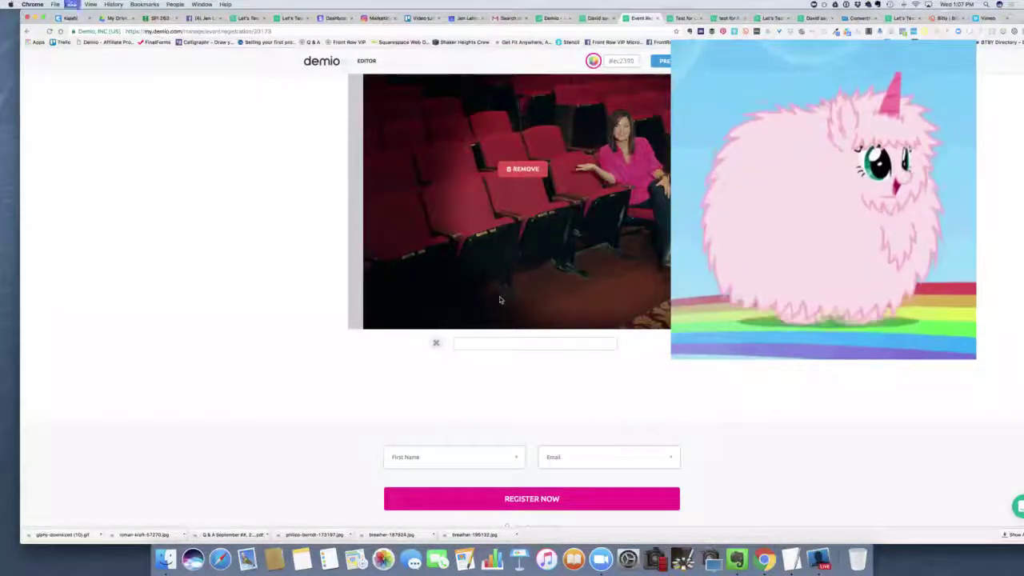
key("super+v")
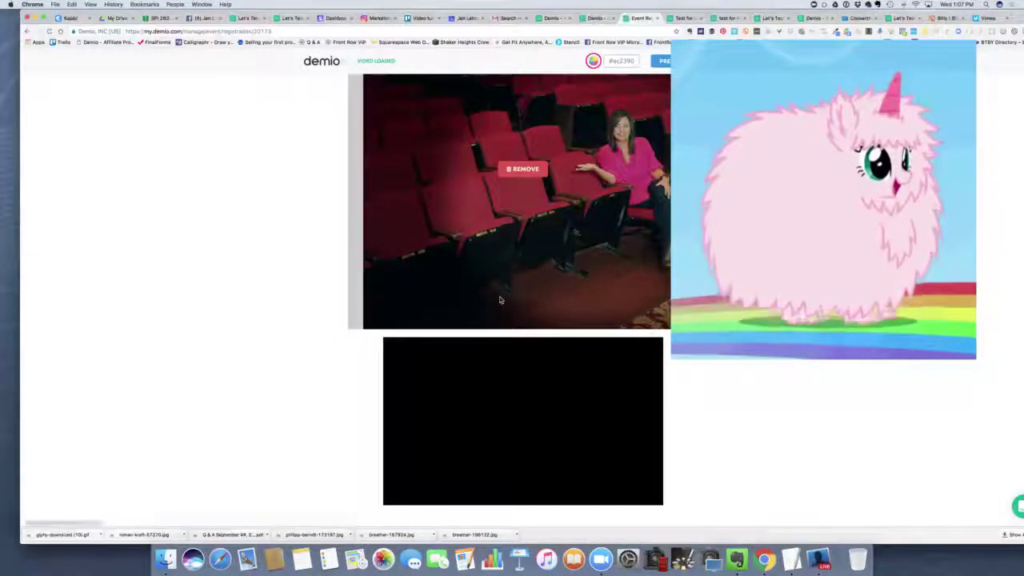
scroll(590, 312, "down", 2)
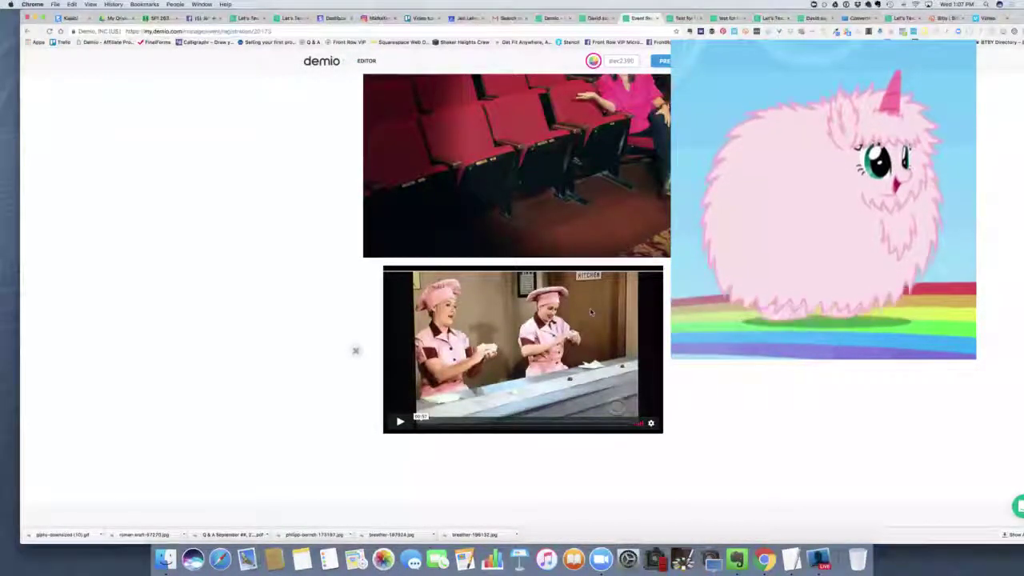
scroll(591, 312, "down", 2)
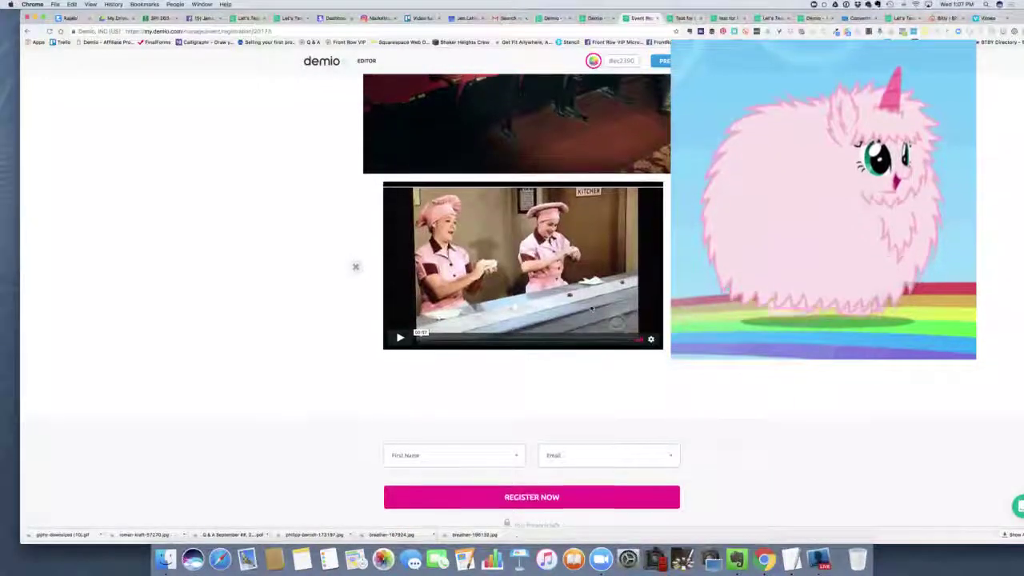
scroll(592, 309, "up", 3)
scroll(453, 507, "down", 2)
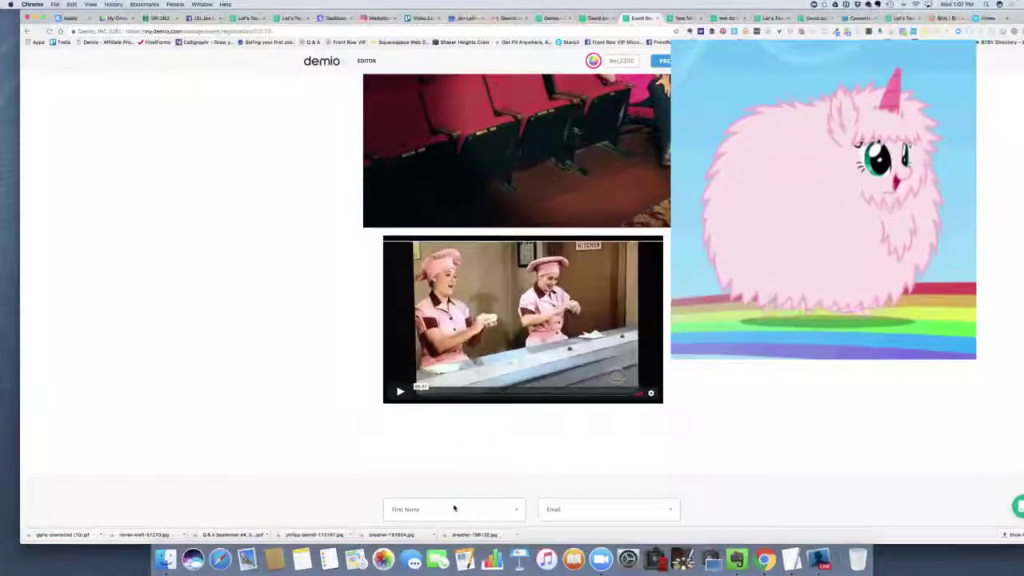
Add a bulleted list below the video with the items "bullet points", "more", "more" and "more".
left_click(358, 426)
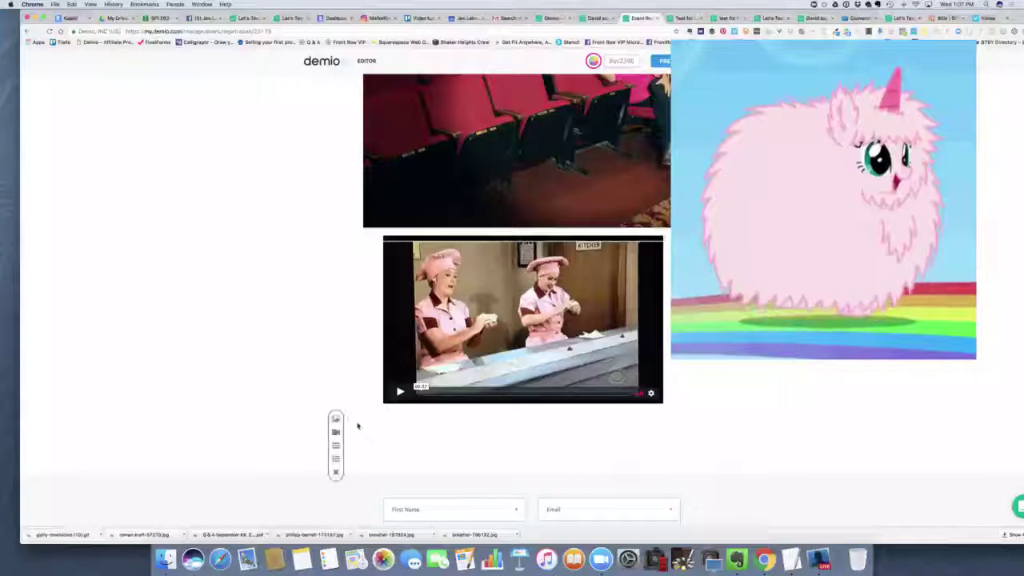
left_click(336, 446)
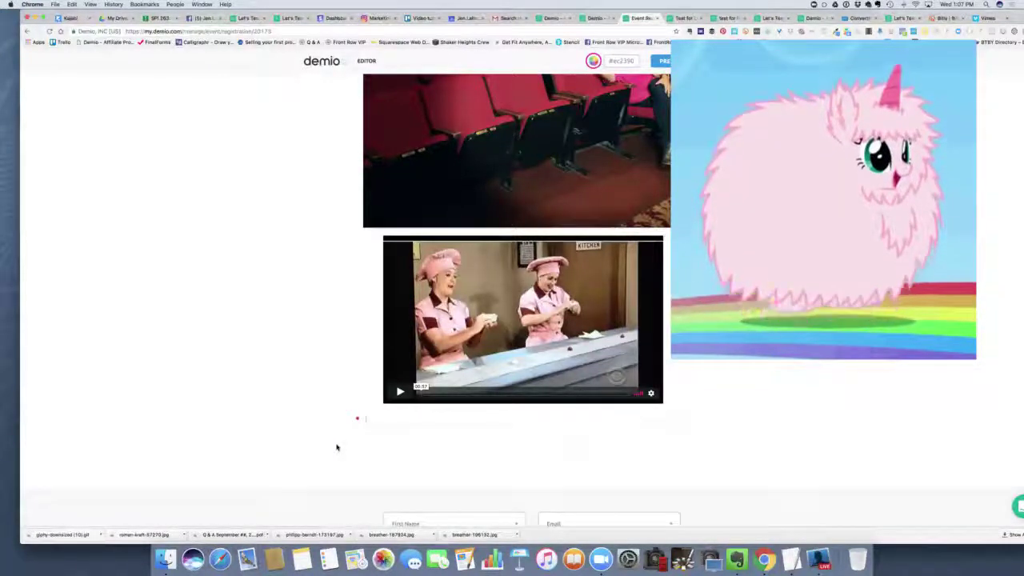
type("bullet points")
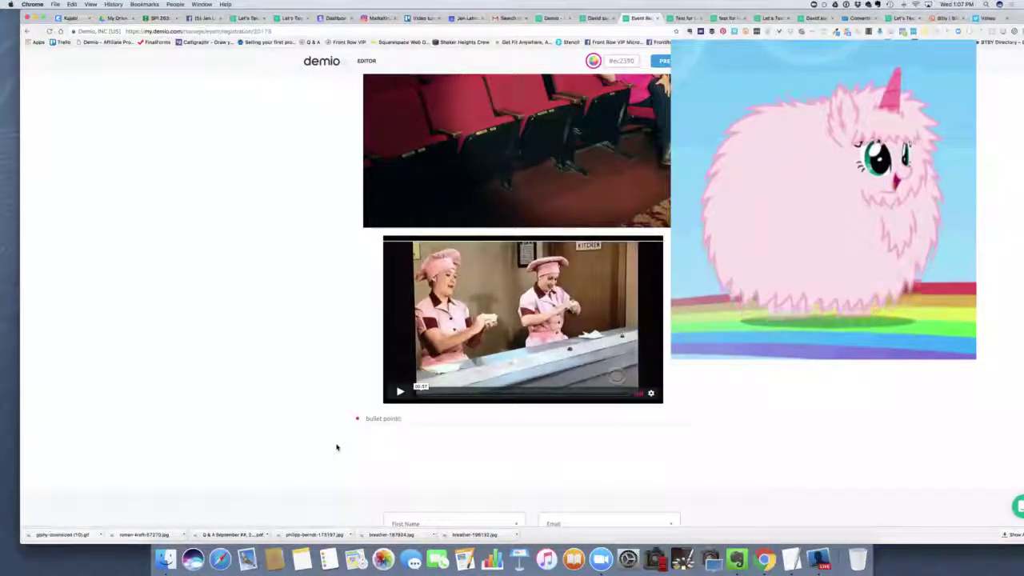
key("Return")
type("more")
key("Return")
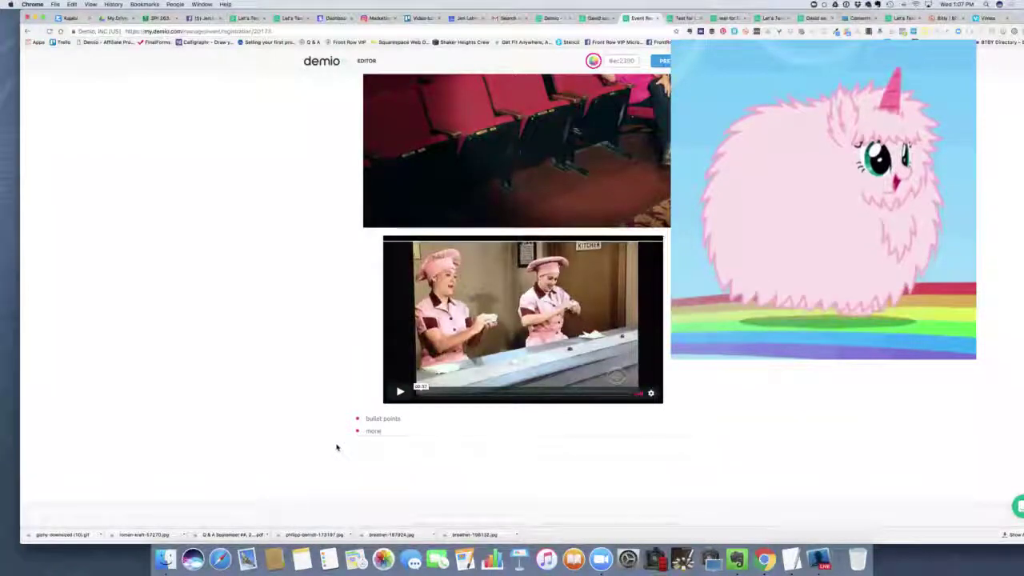
type("more")
key("Return")
type("more")
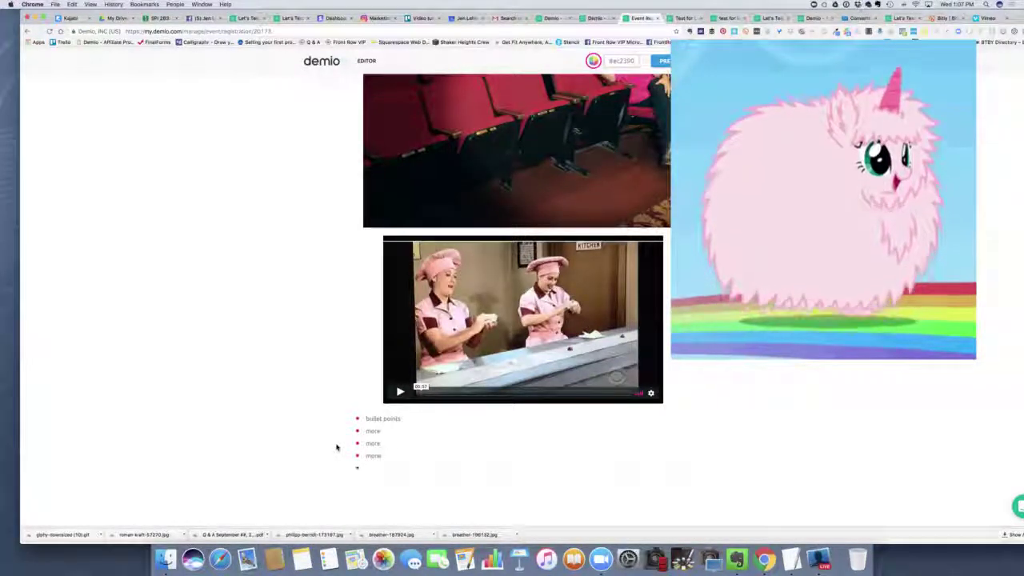
scroll(363, 487, "down", 2)
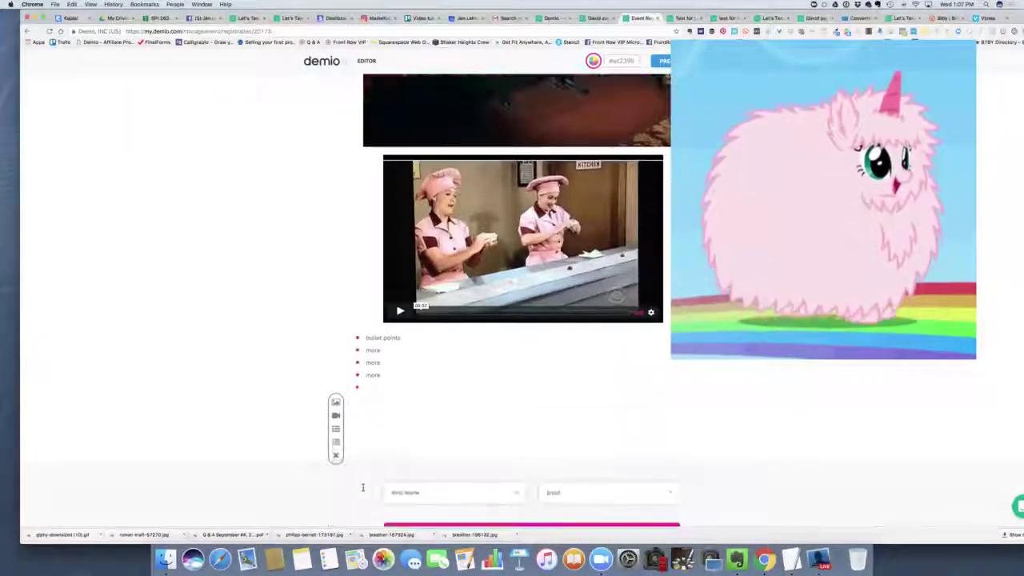
Try to add a numbered list below the bullets and look over the registration page down to the sign-up form.
left_click(335, 443)
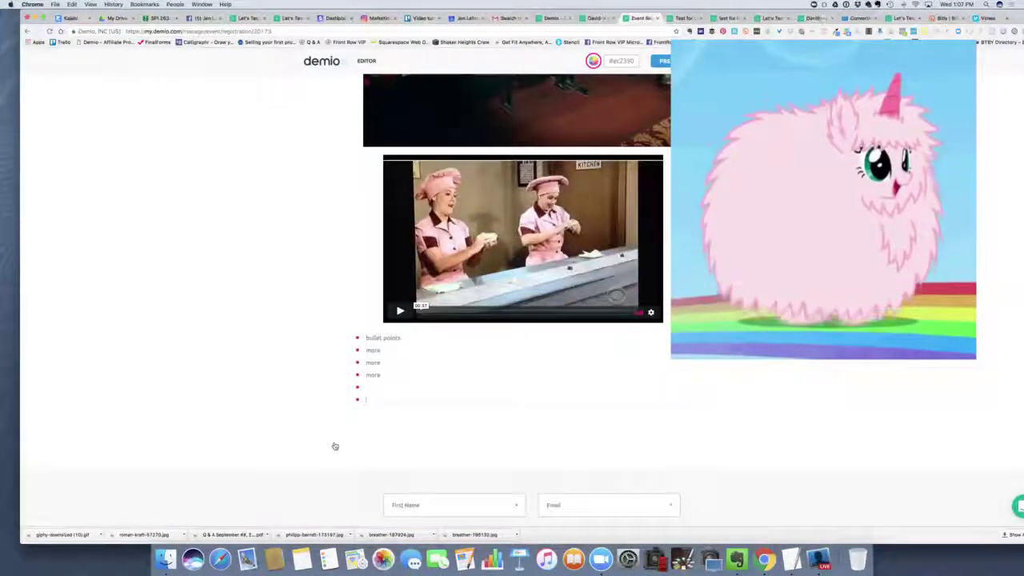
right_click(368, 400)
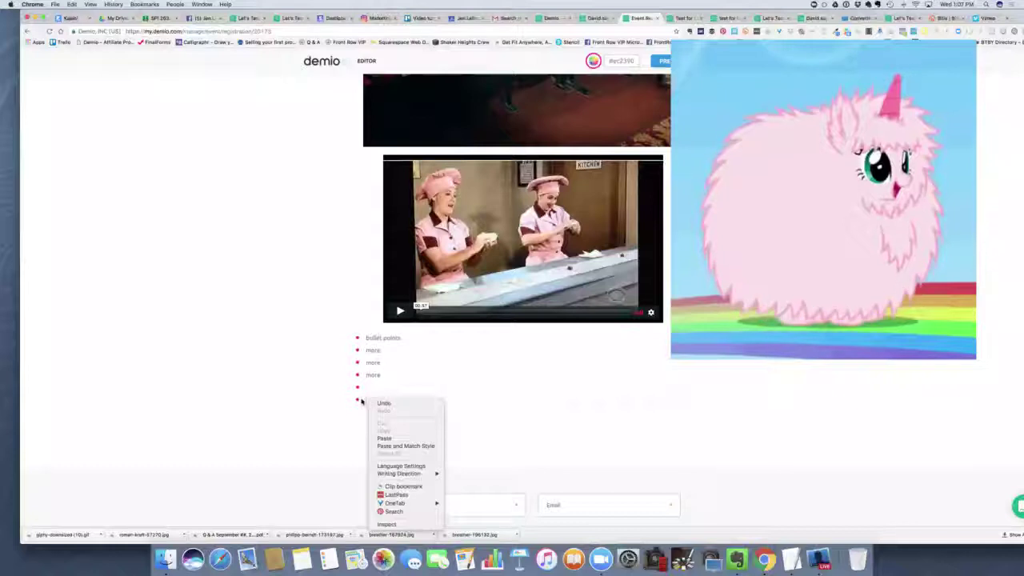
left_click(362, 404)
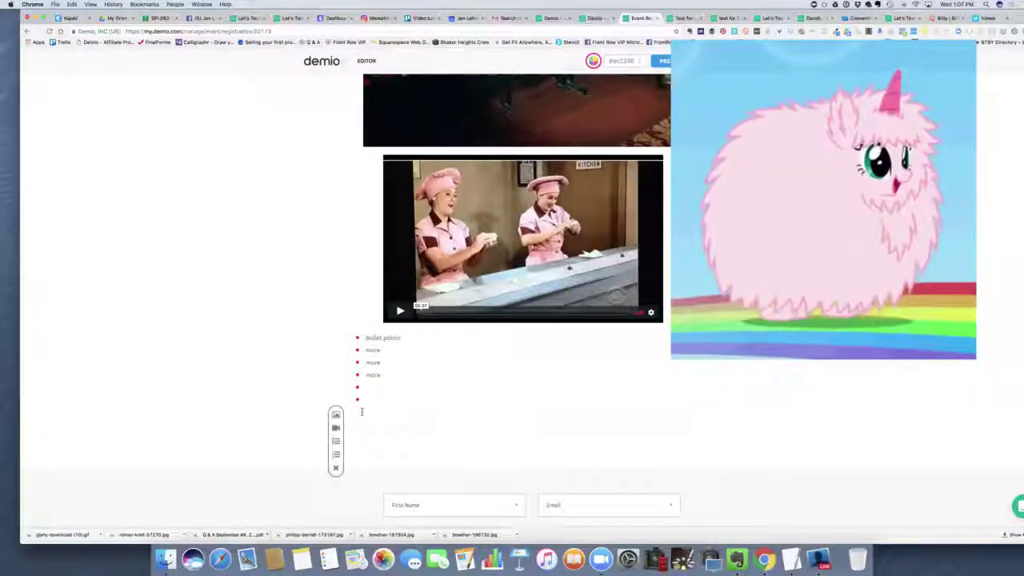
left_click(335, 469)
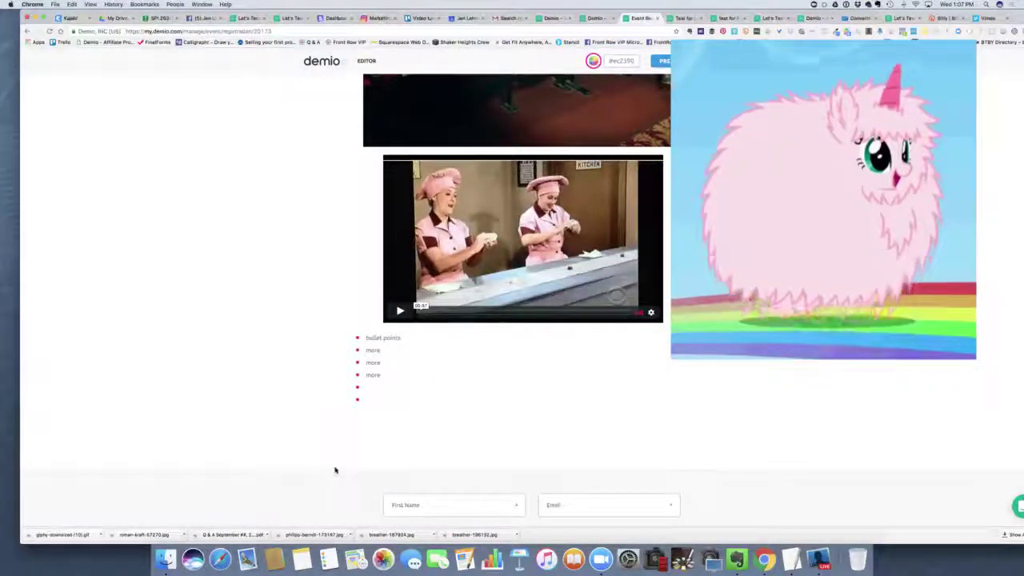
scroll(412, 413, "down", 3)
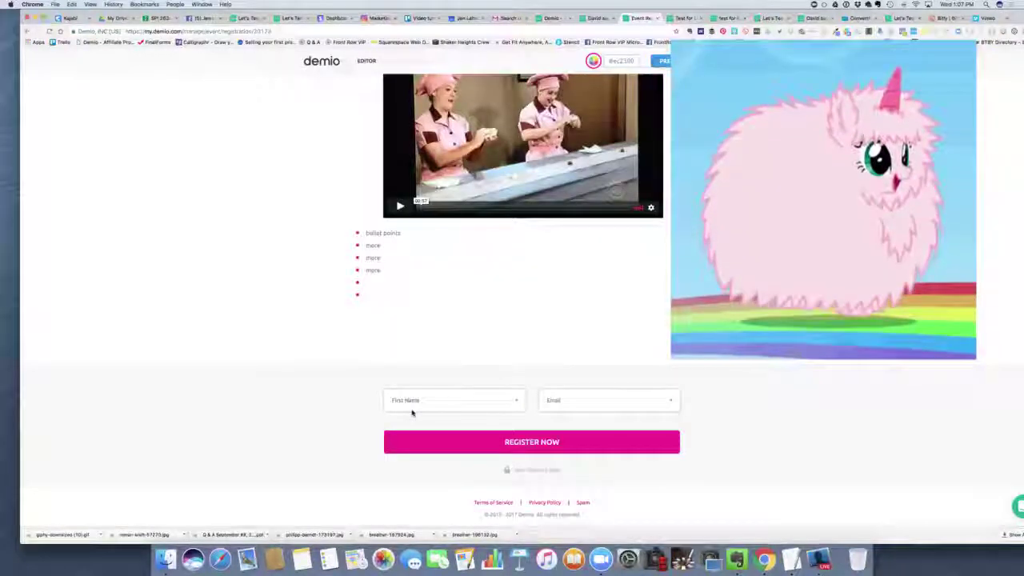
scroll(412, 413, "up", 10)
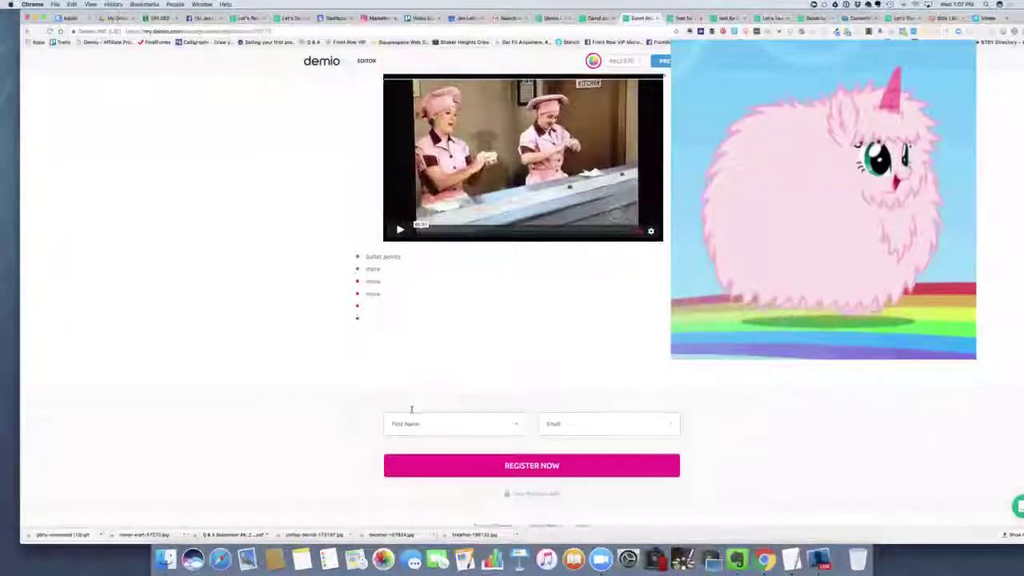
scroll(412, 413, "up", 4)
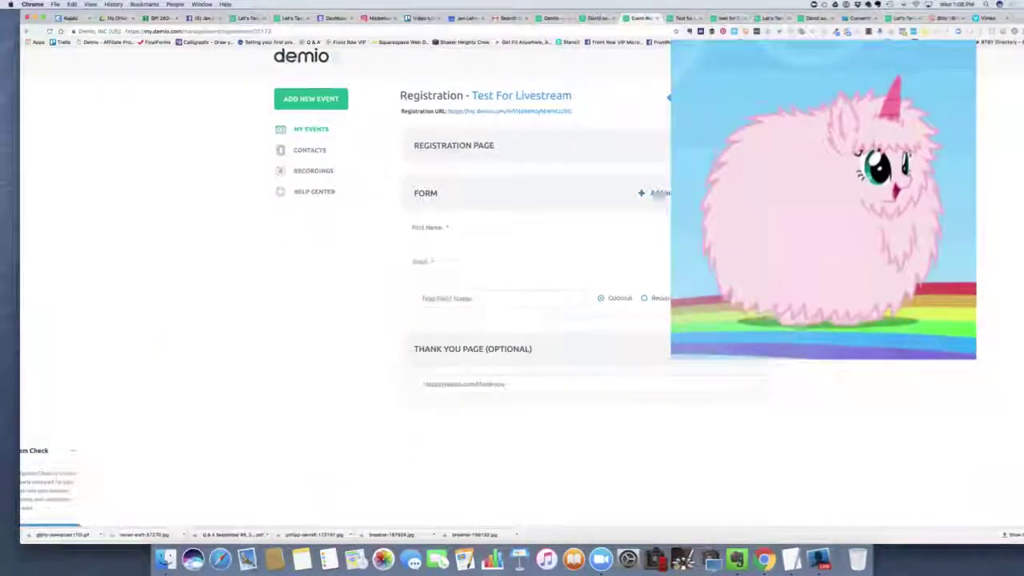
Add a ConvertKit integration with the tag TEST DEMIO TAG to the Test For Livestream registration form.
left_click(658, 194)
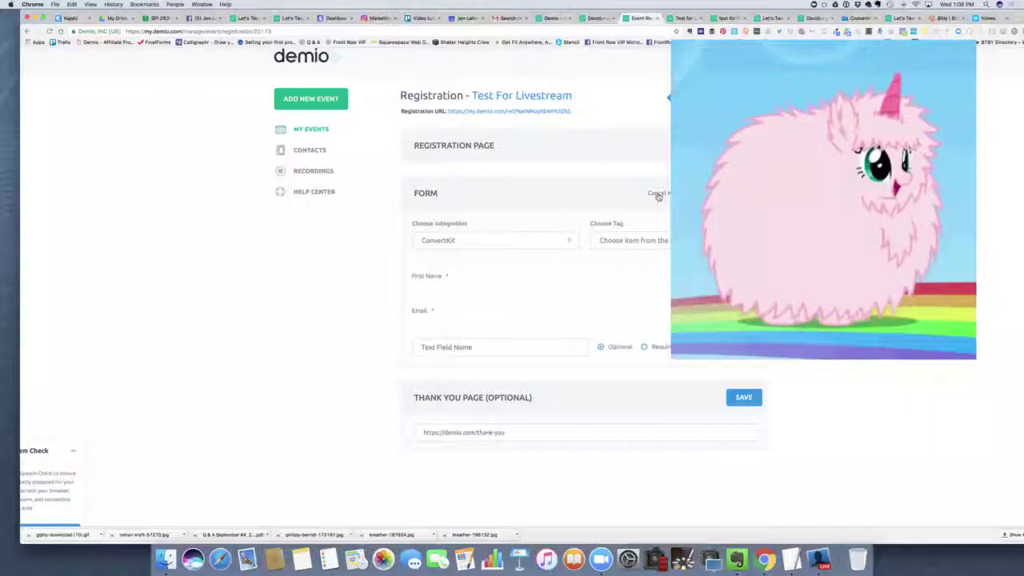
left_click(569, 239)
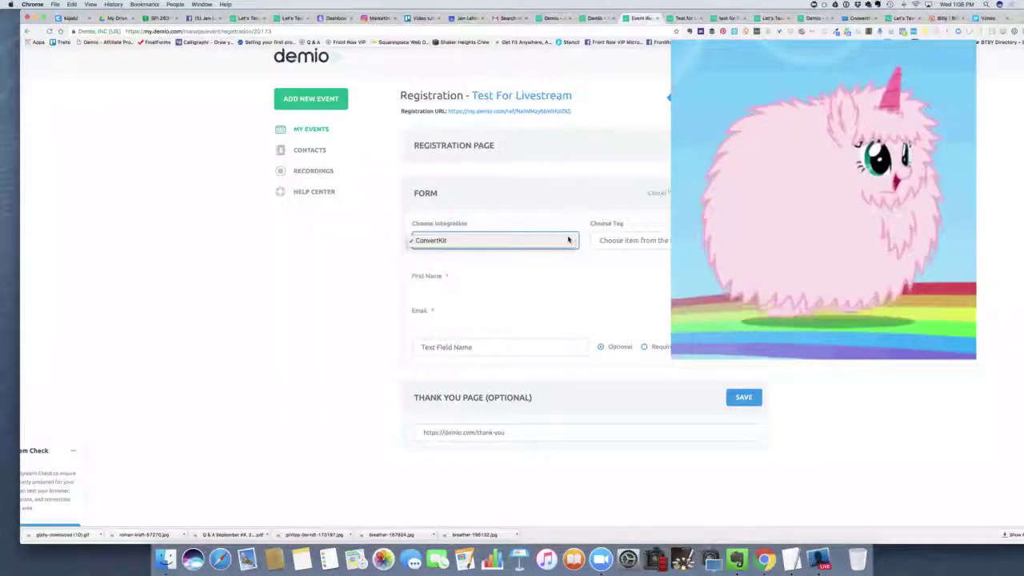
left_click(570, 238)
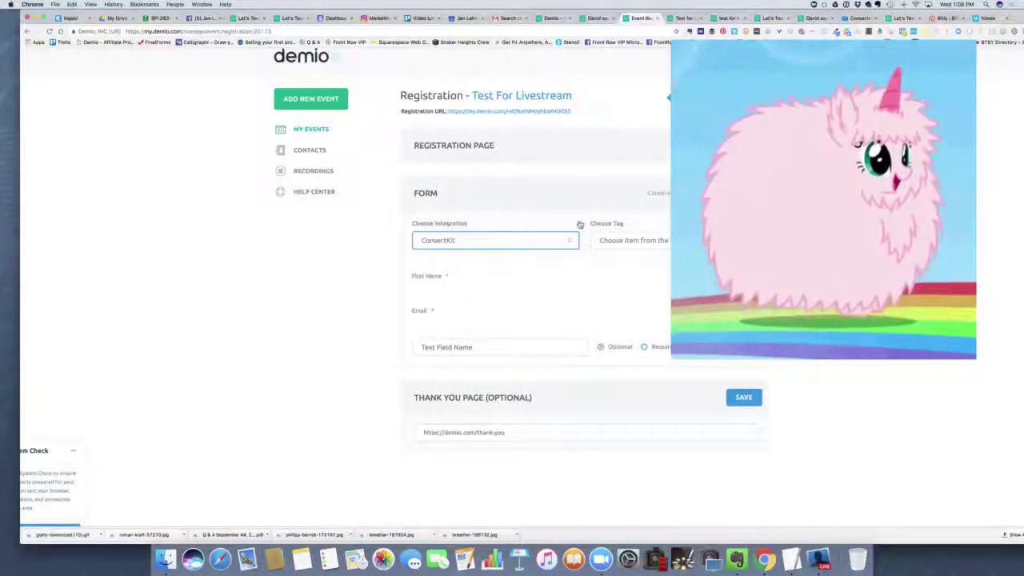
left_click(645, 241)
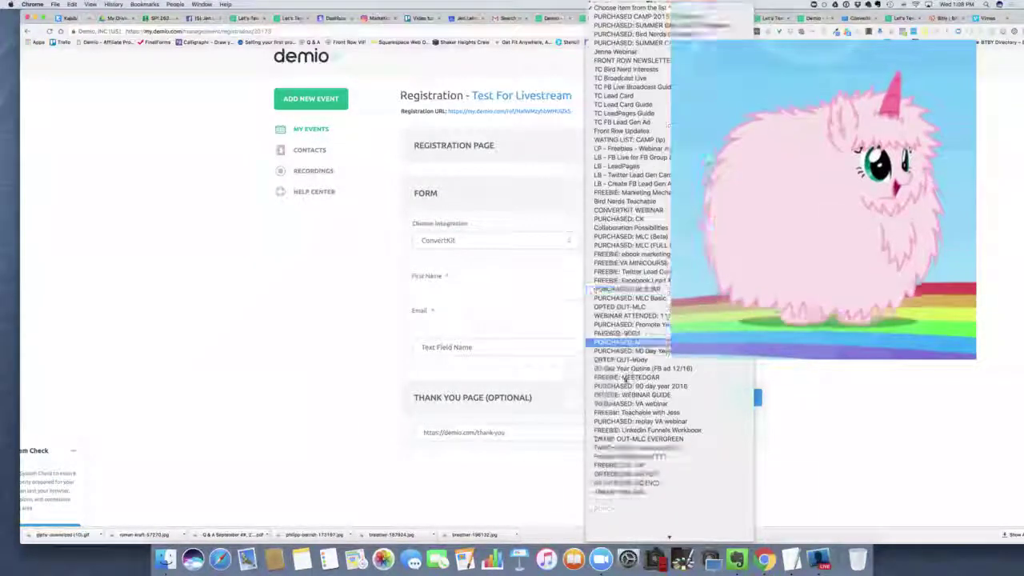
scroll(626, 379, "down", 6)
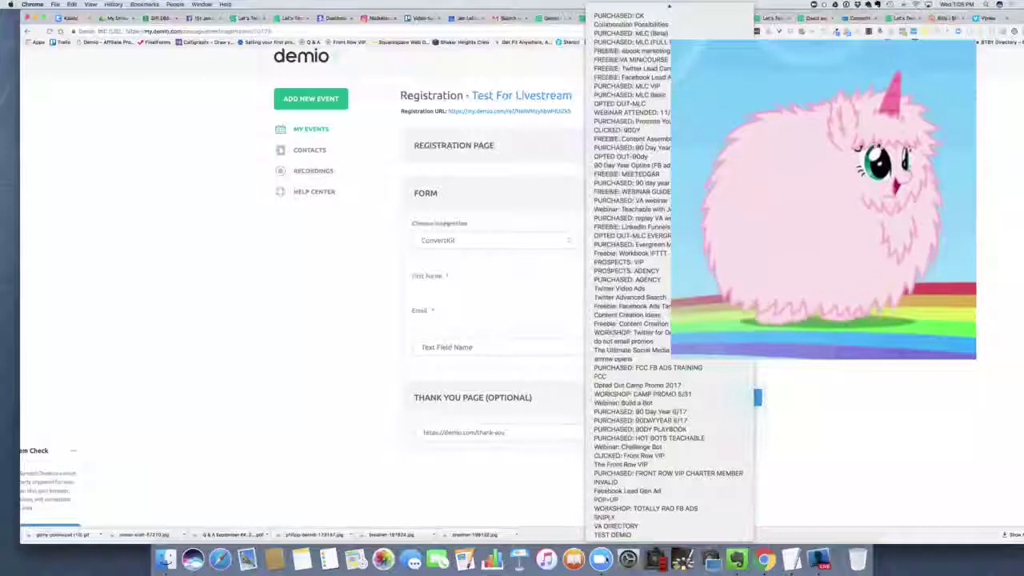
left_click(616, 534)
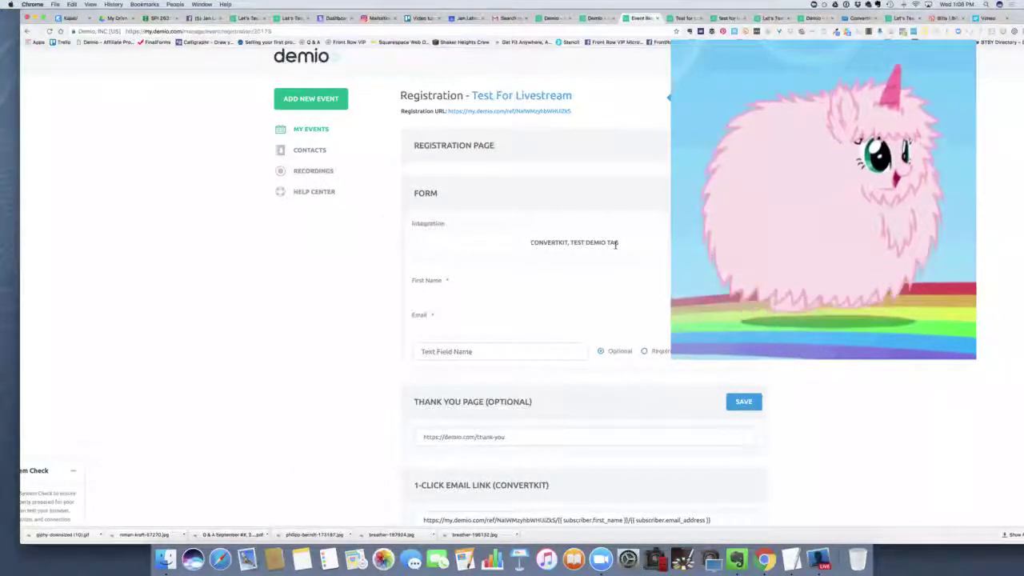
Review the form, thank you page and 1-click email link settings, and activate the thank you page URL field.
scroll(589, 310, "down", 1)
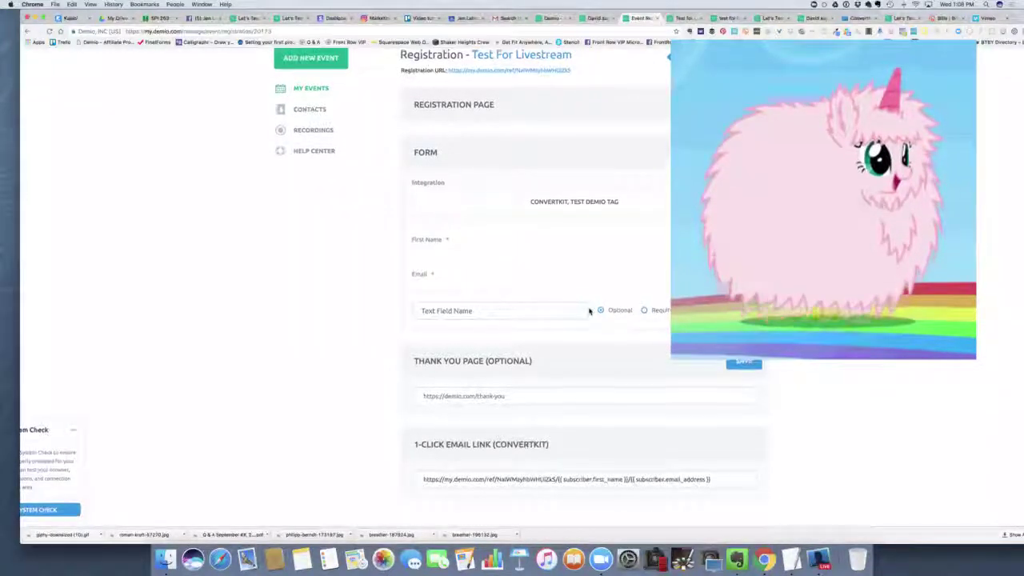
scroll(590, 311, "up", 1)
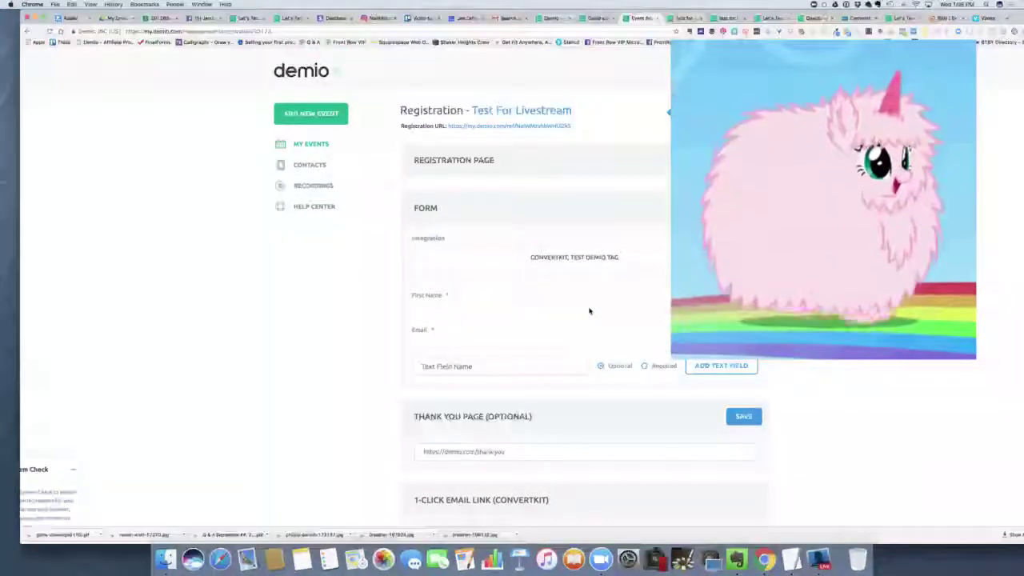
scroll(590, 310, "down", 2)
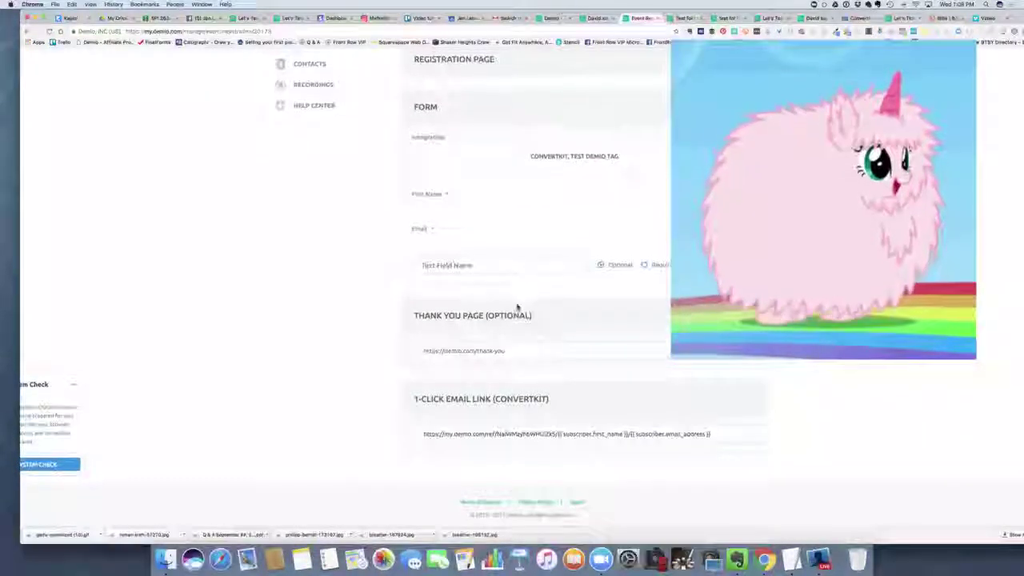
left_click(509, 356)
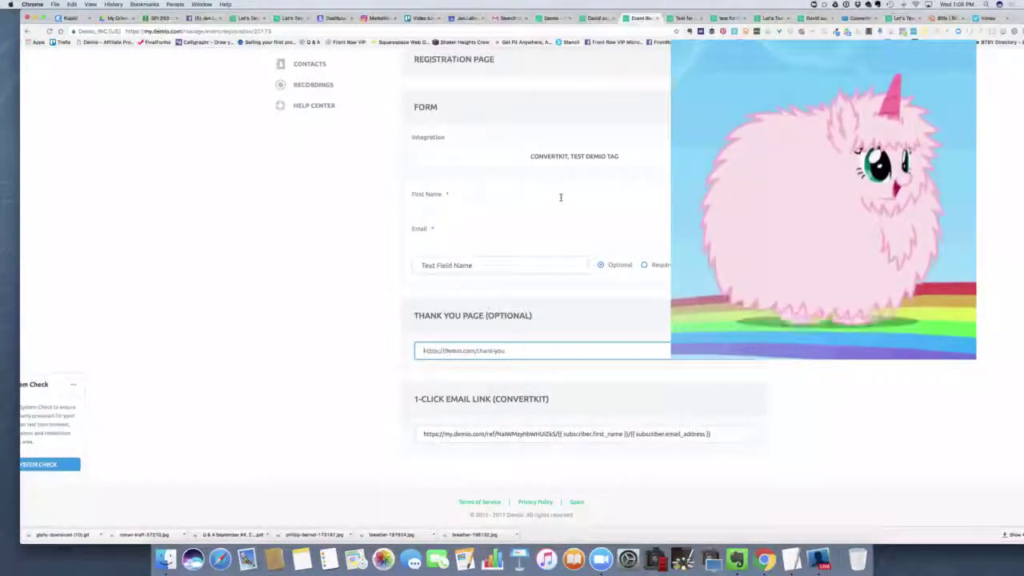
Open instapage.com in a new browser tab and go to the account's landing page dashboard.
left_click(1017, 23)
type("insta")
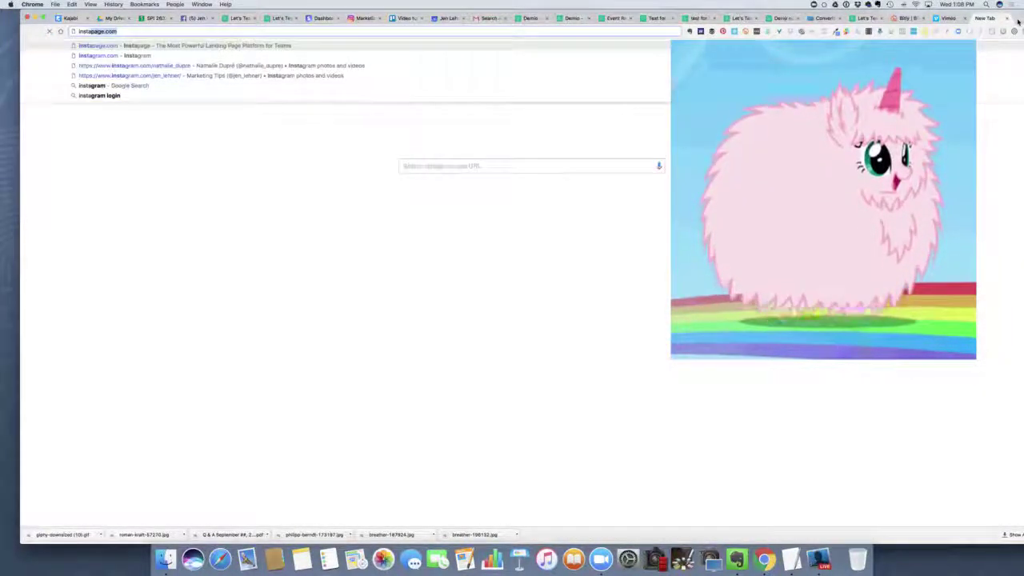
key("Return")
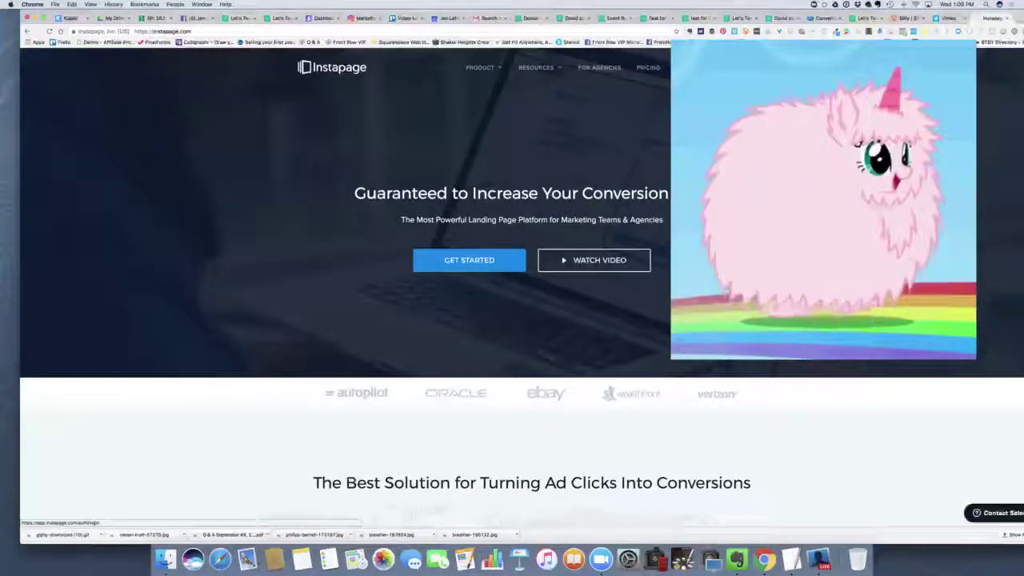
left_click(686, 67)
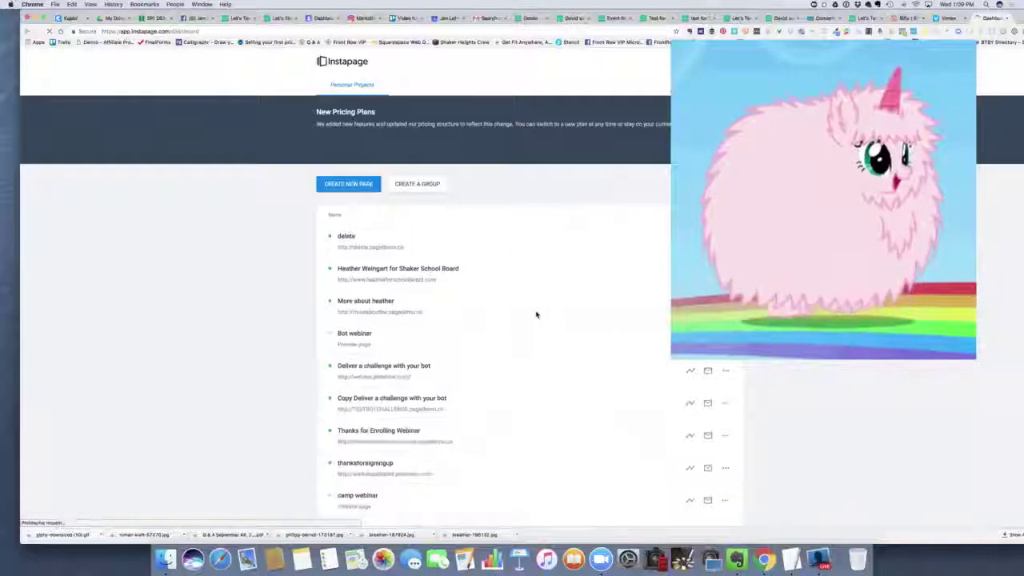
Look through the Instapage landing page list for an existing thank-you page to use for the webinar.
scroll(507, 319, "down", 4)
scroll(507, 318, "down", 5)
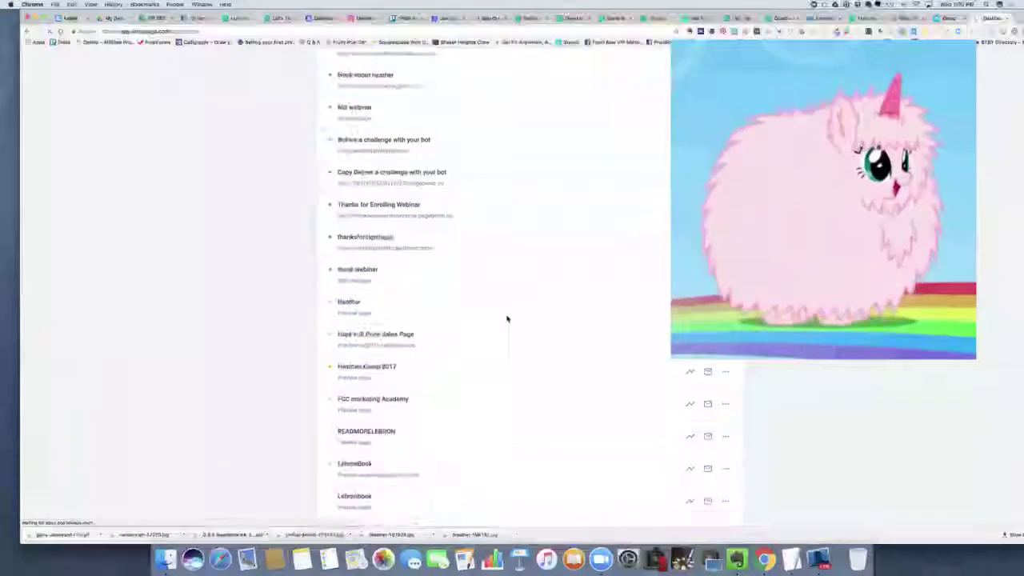
scroll(507, 319, "down", 7)
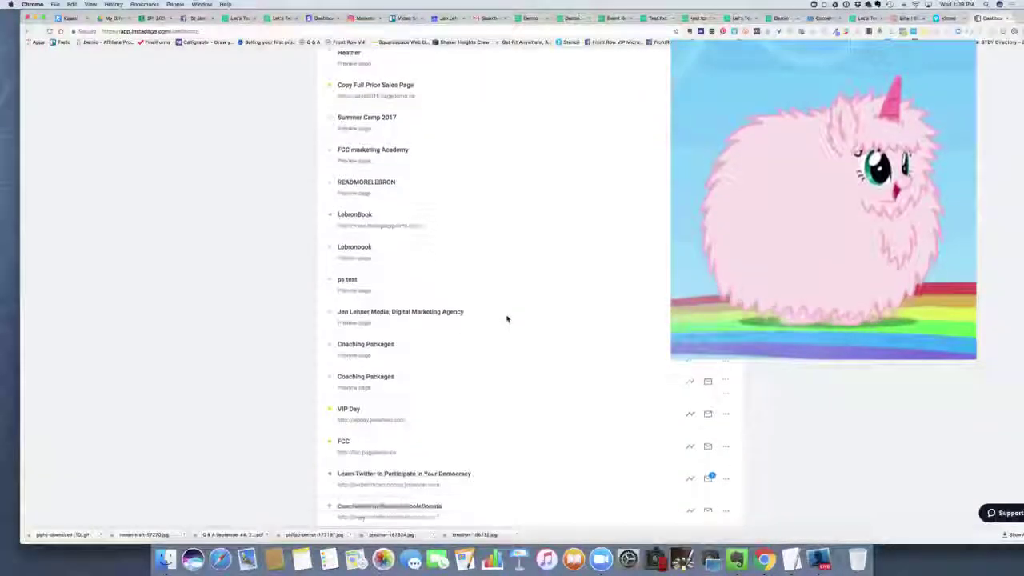
scroll(506, 319, "down", 5)
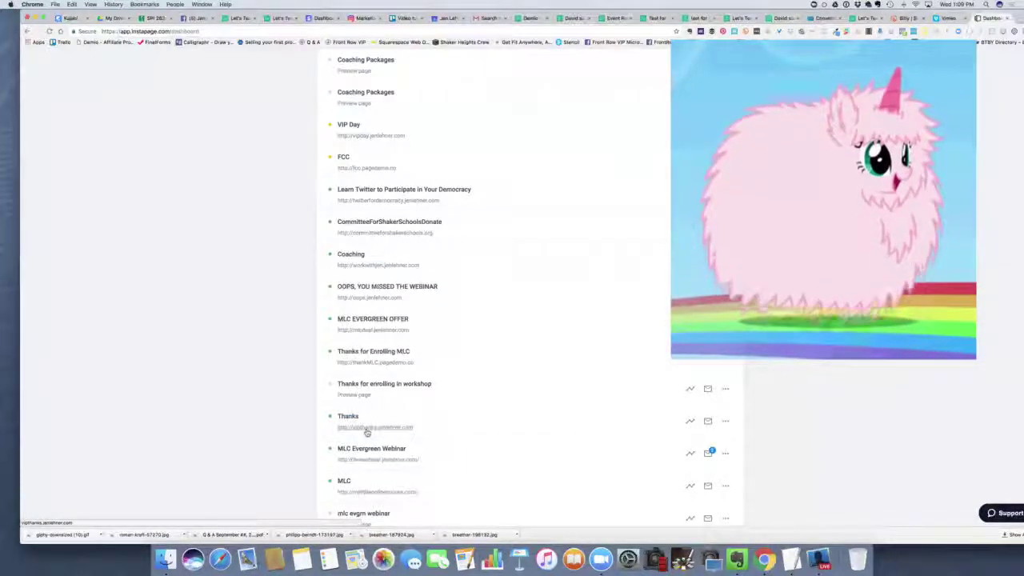
scroll(367, 433, "up", 1)
scroll(367, 433, "down", 4)
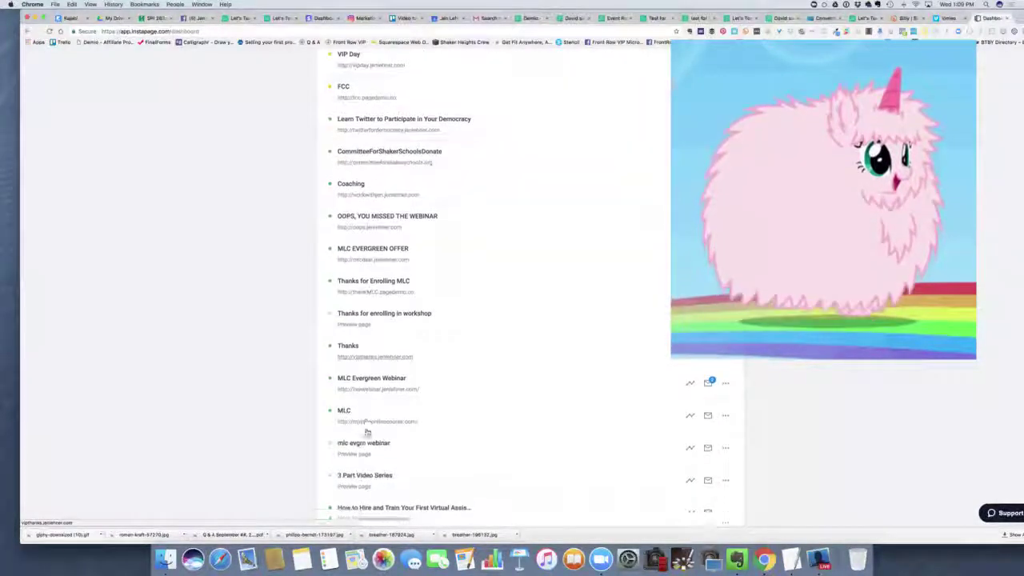
scroll(368, 433, "down", 7)
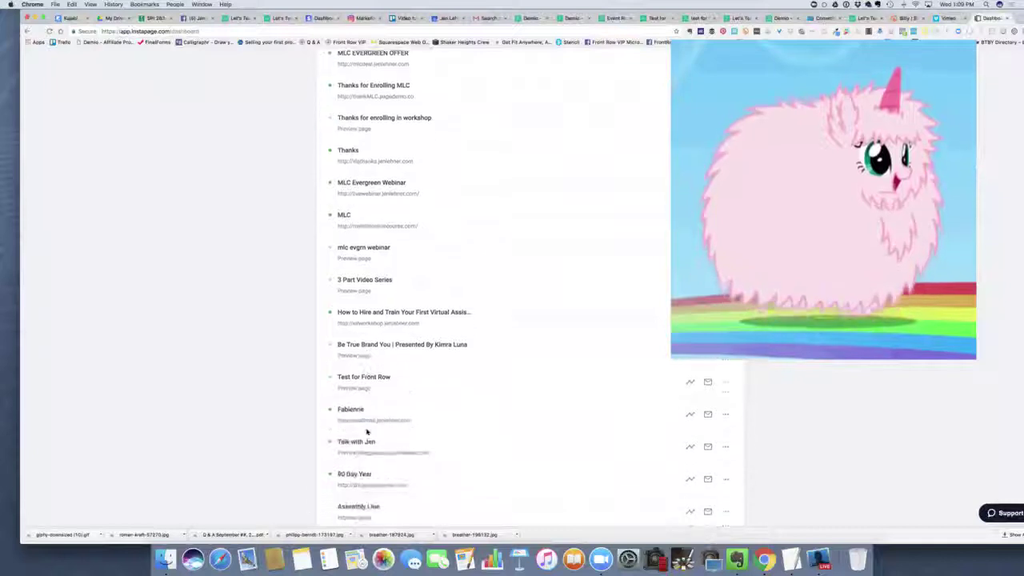
scroll(367, 433, "up", 6)
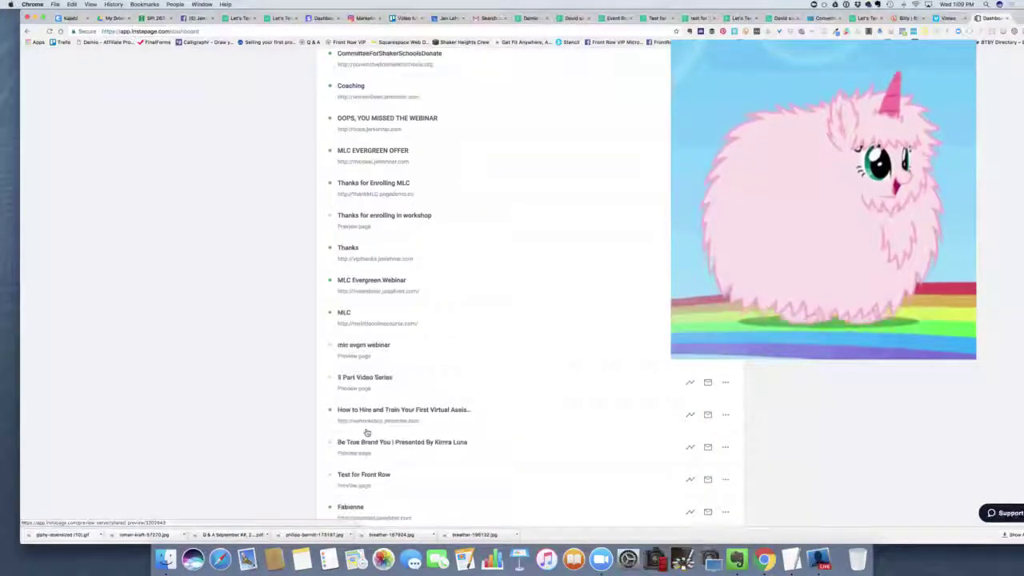
scroll(367, 433, "up", 2)
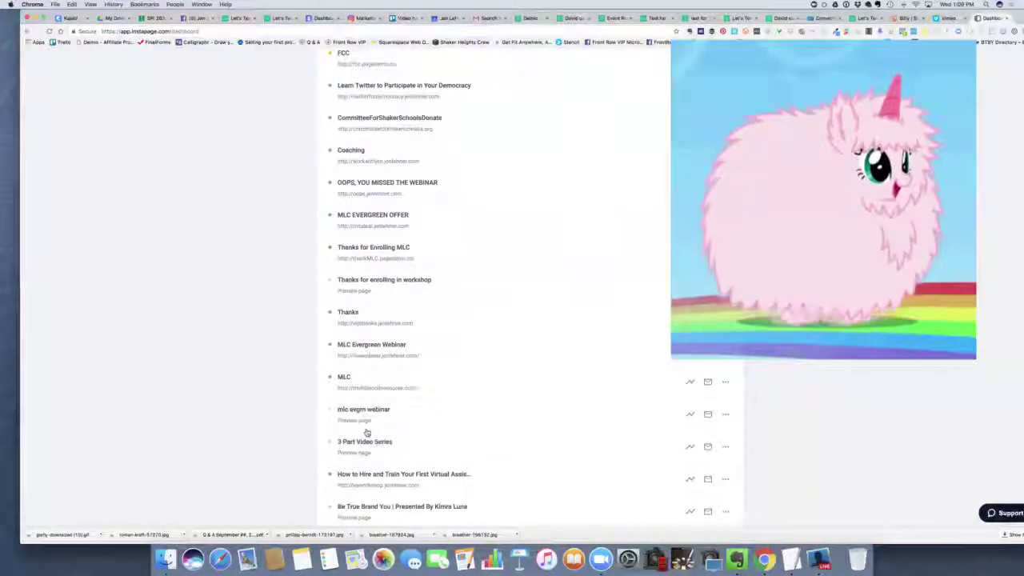
scroll(367, 433, "up", 5)
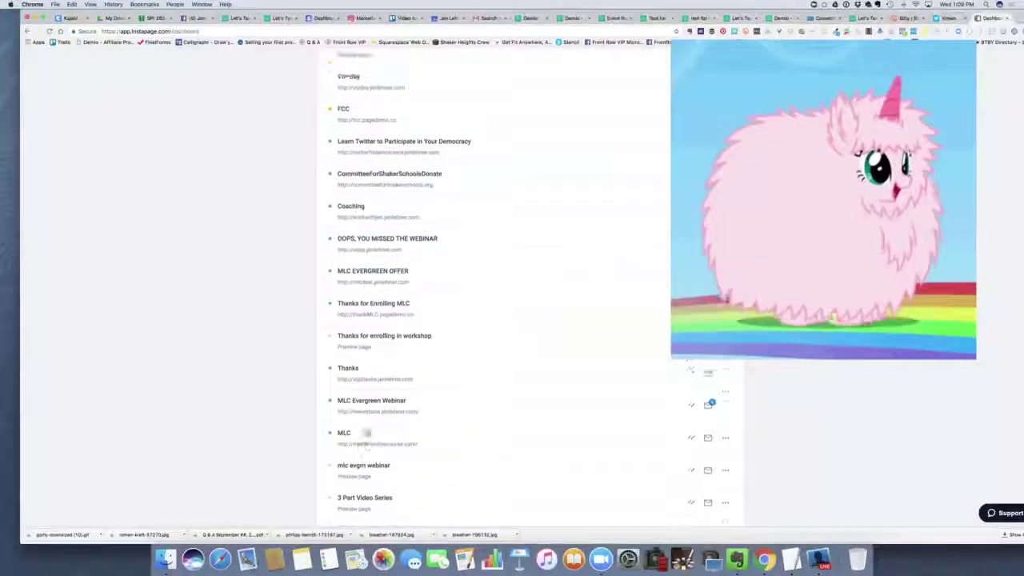
scroll(367, 433, "up", 9)
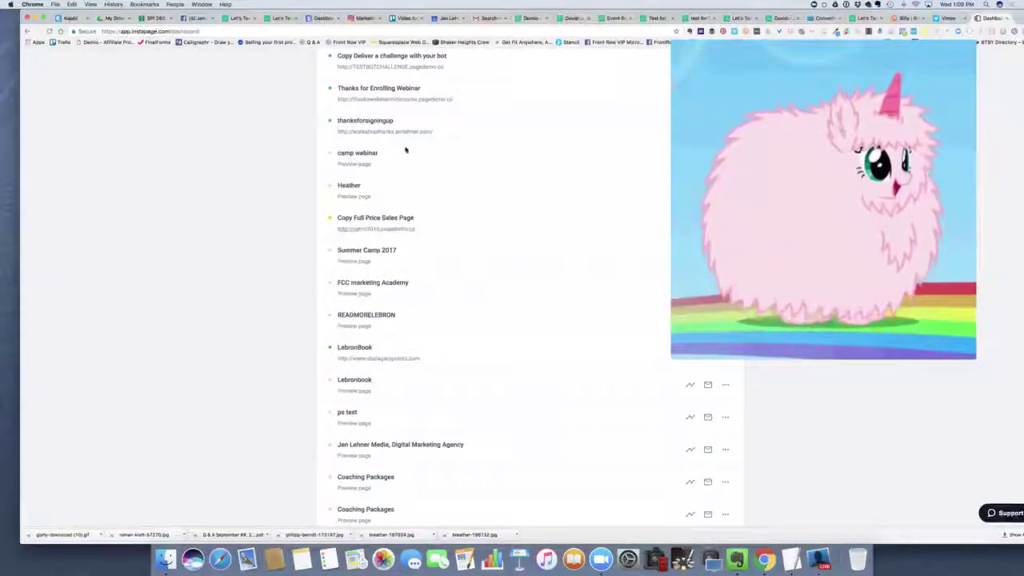
Open the published thanksforsigningup page and copy its web address.
left_click_drag(431, 134, 383, 133)
left_click(408, 135)
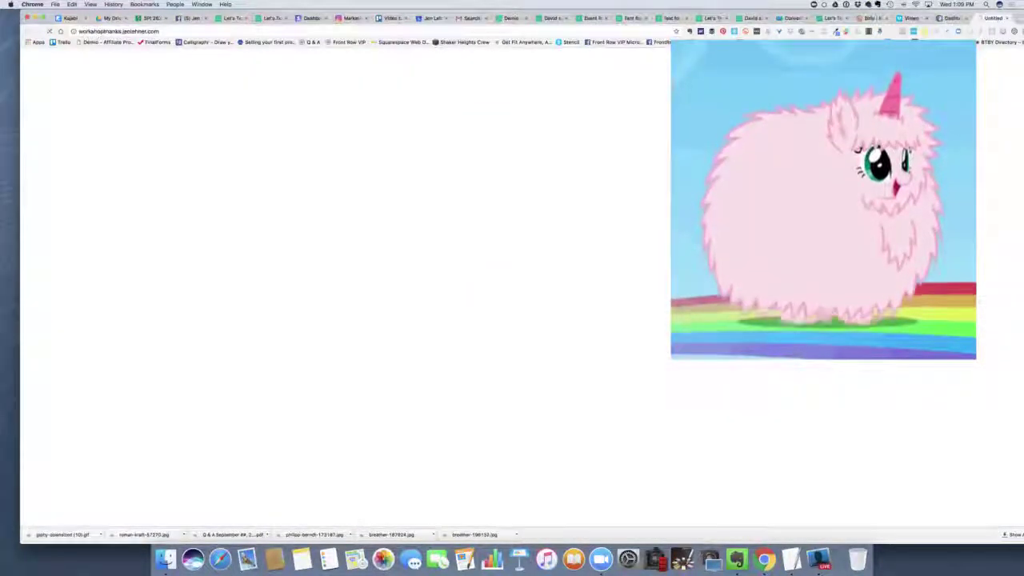
right_click(157, 32)
left_click(166, 44)
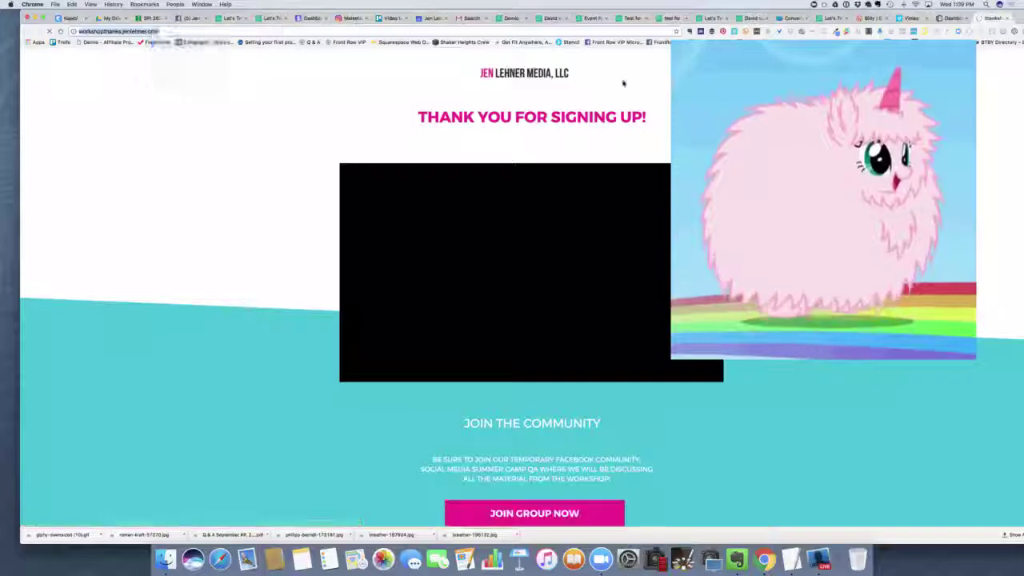
Return to the Test For Livestream registration settings and save the copied address as the thank you page URL.
left_click(748, 20)
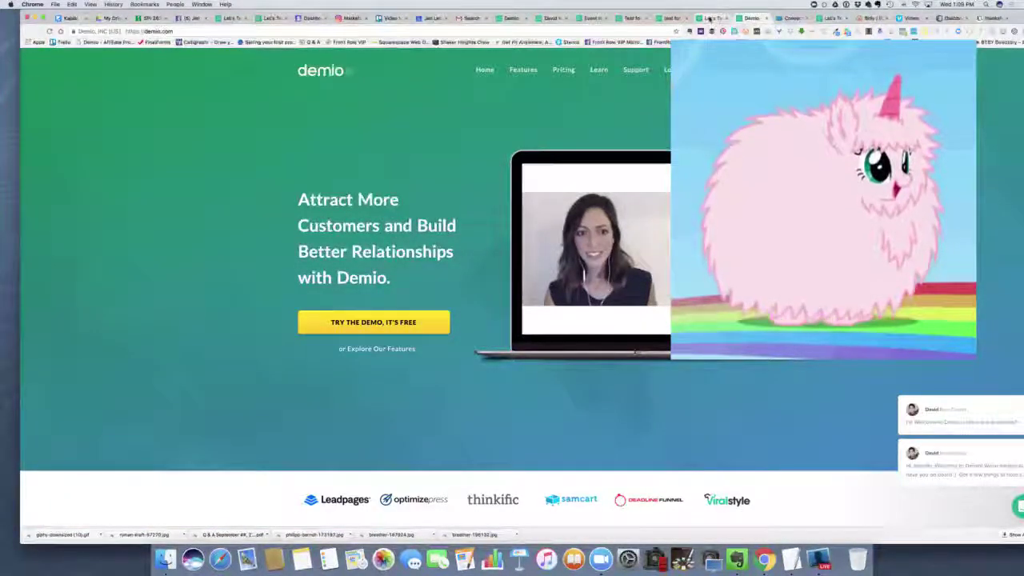
left_click(712, 18)
left_click(664, 17)
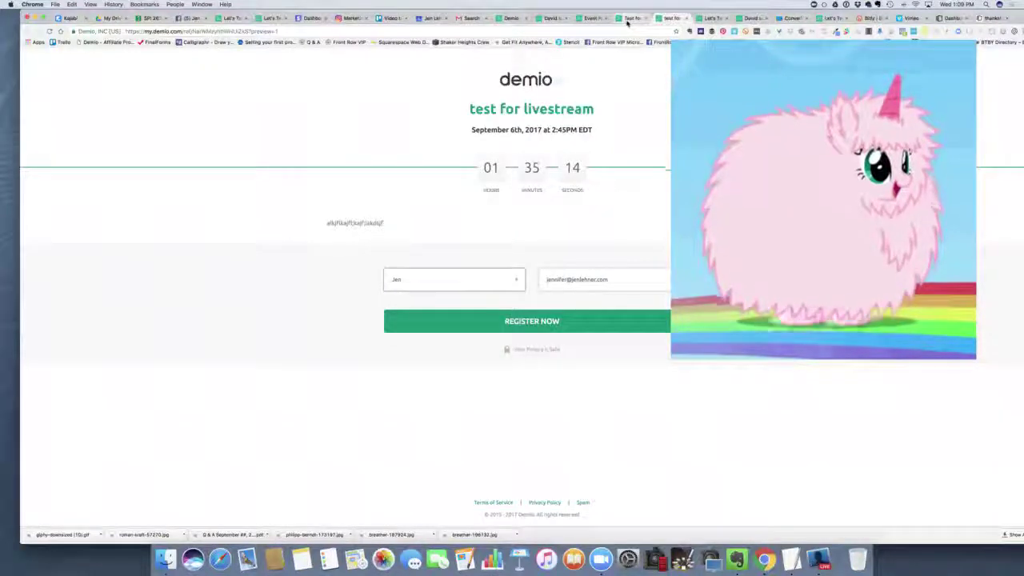
left_click(630, 19)
left_click(586, 18)
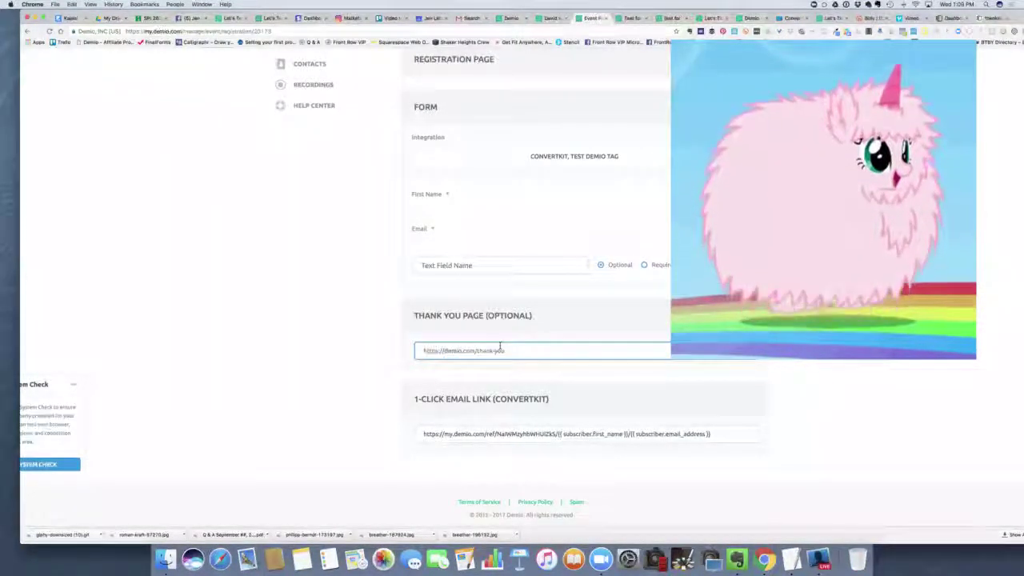
key("super+v")
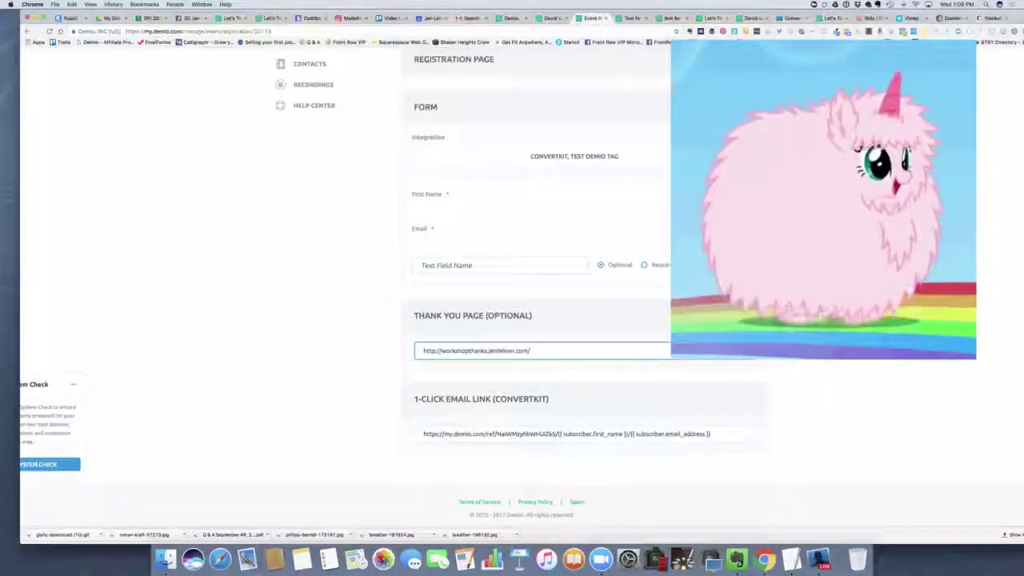
key("Return")
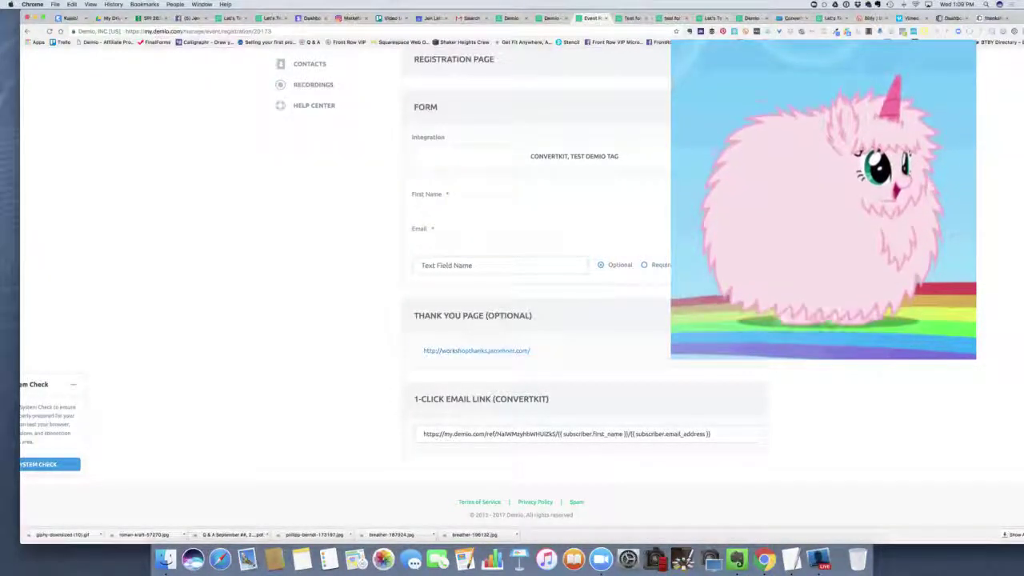
Look over the 1-click email link section and open the automation rules of Test For Livestream.
scroll(704, 409, "down", 1)
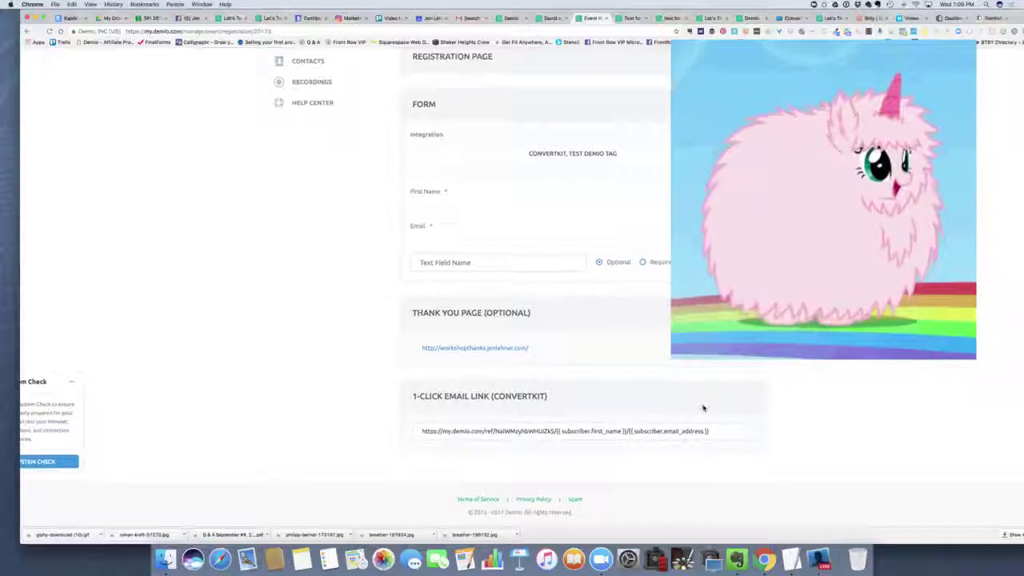
scroll(703, 409, "up", 3)
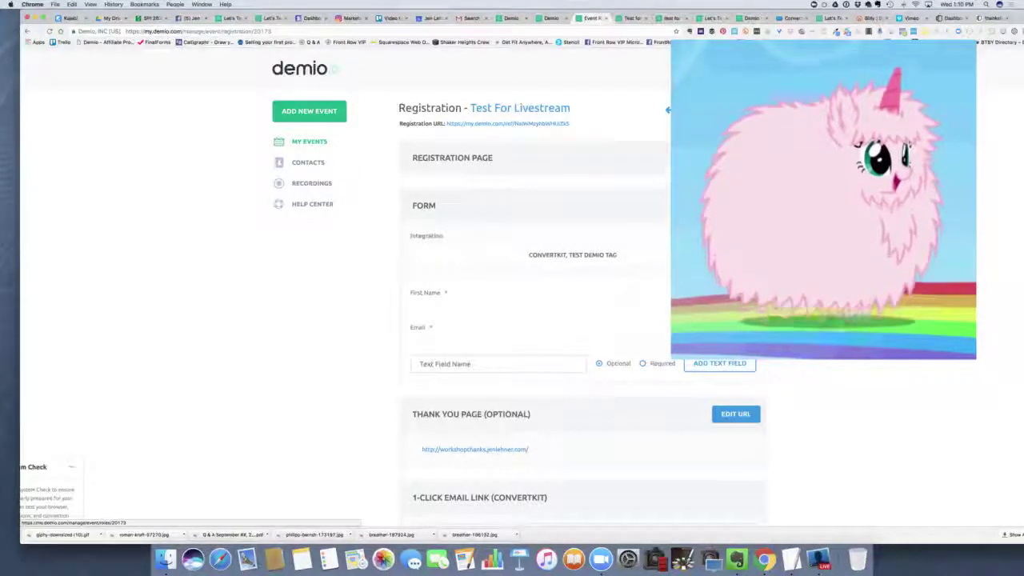
left_click(824, 212)
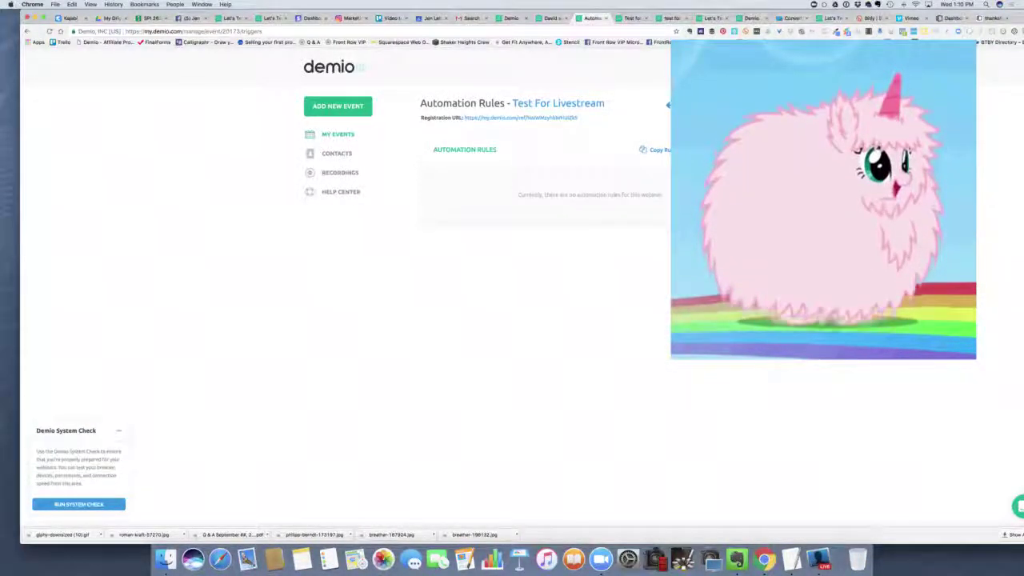
Start a new automation rule, examine the options for the Registers, Completes the Webinar, Leaves Early and Does not attend triggers, and discard the rule.
left_click(725, 149)
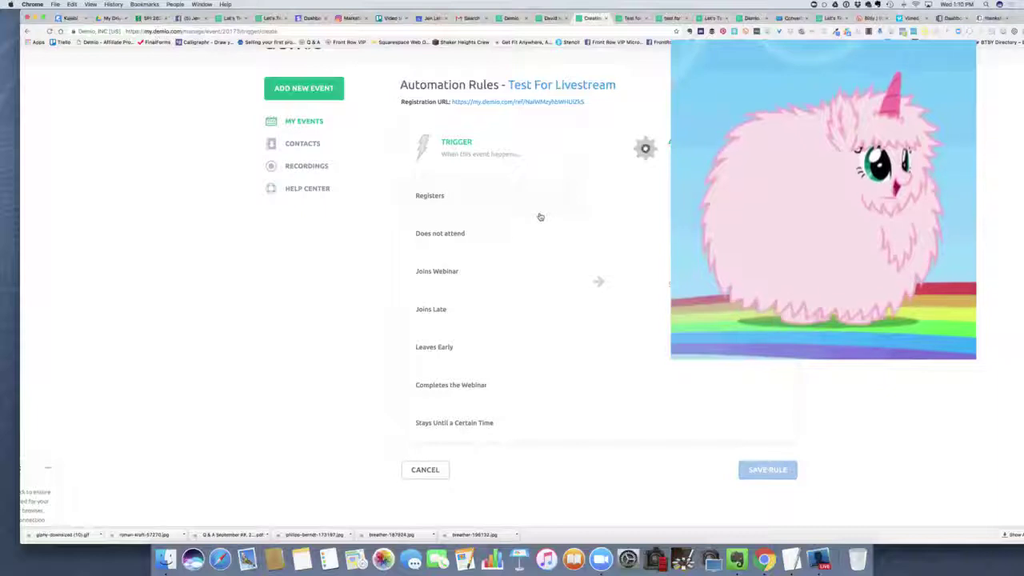
left_click(480, 202)
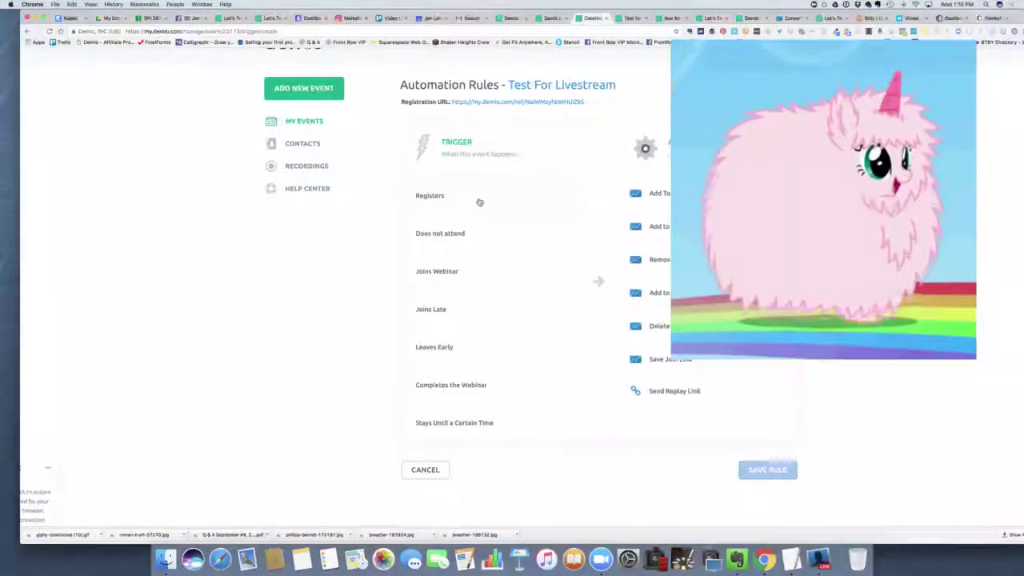
scroll(513, 280, "down", 1)
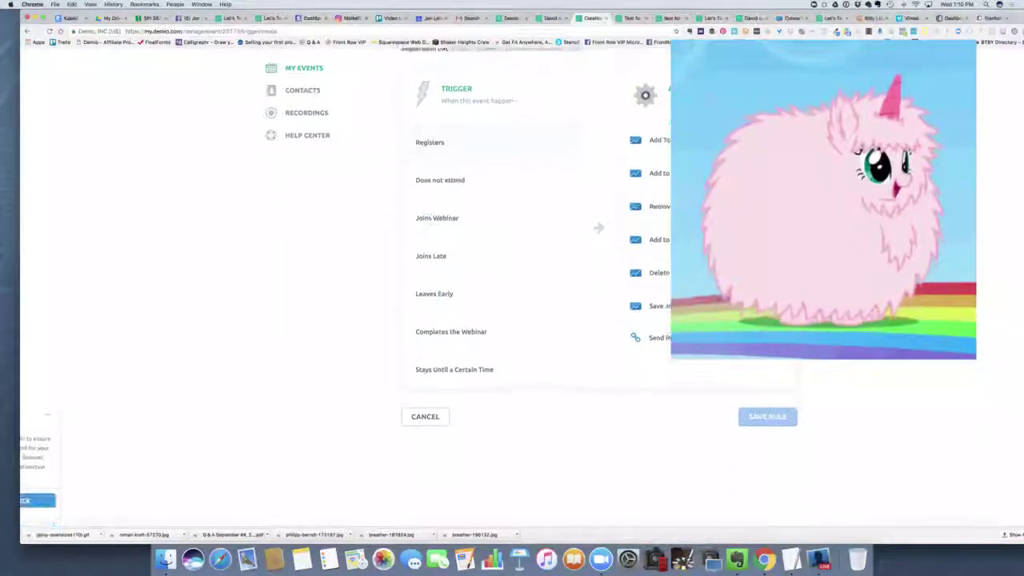
scroll(512, 280, "up", 1)
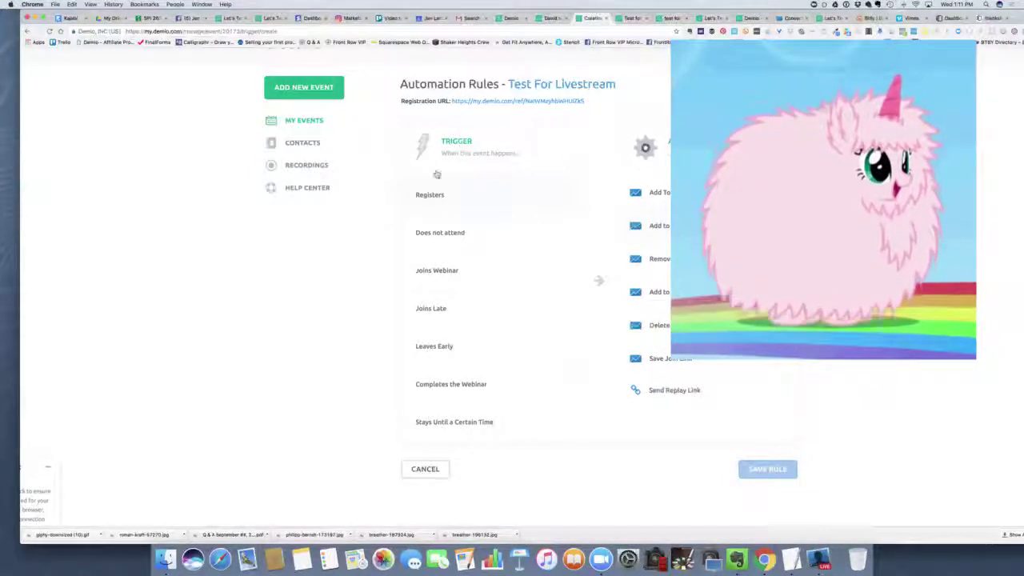
left_click(456, 197)
left_click(463, 393)
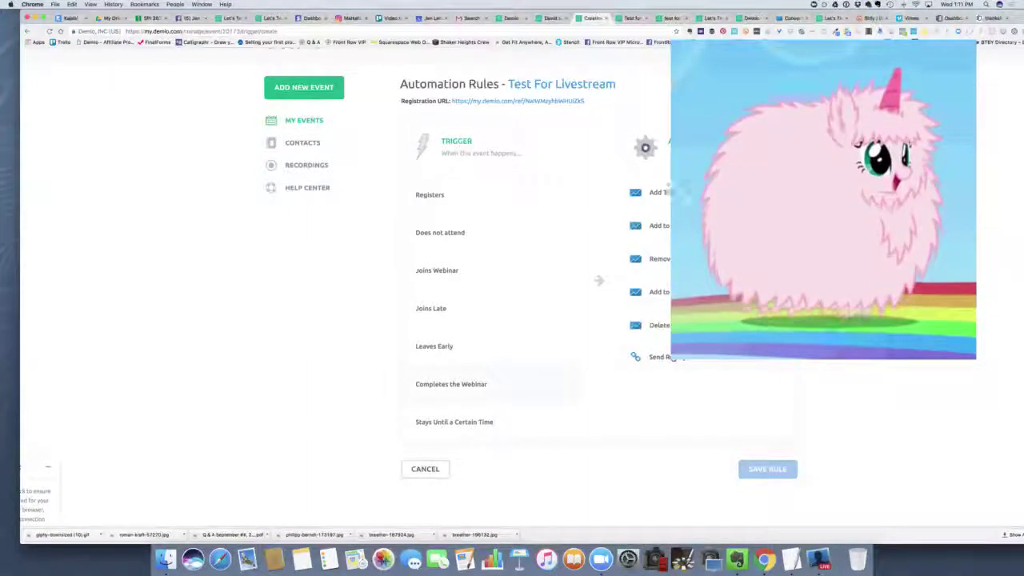
left_click(461, 348)
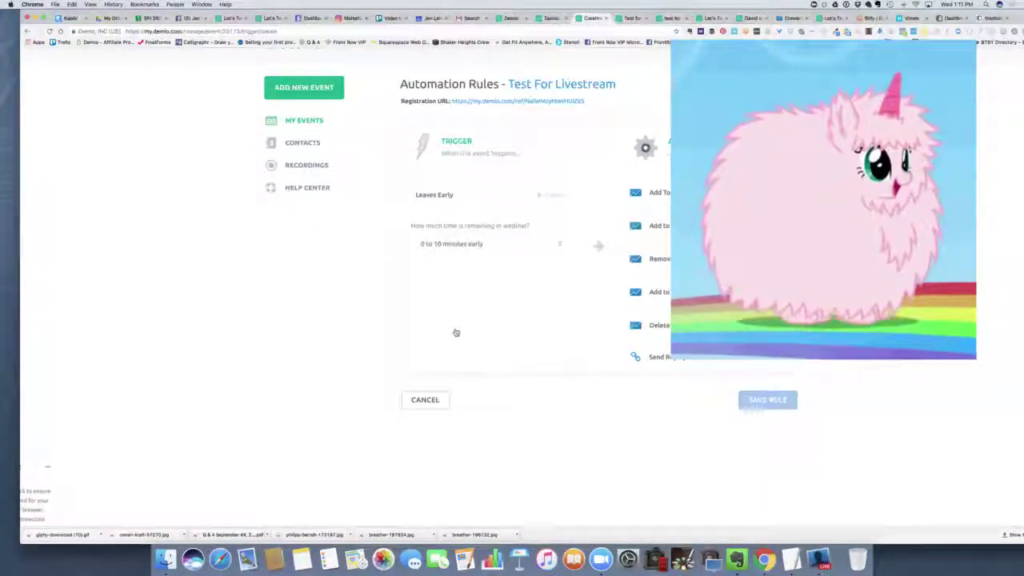
left_click(554, 195)
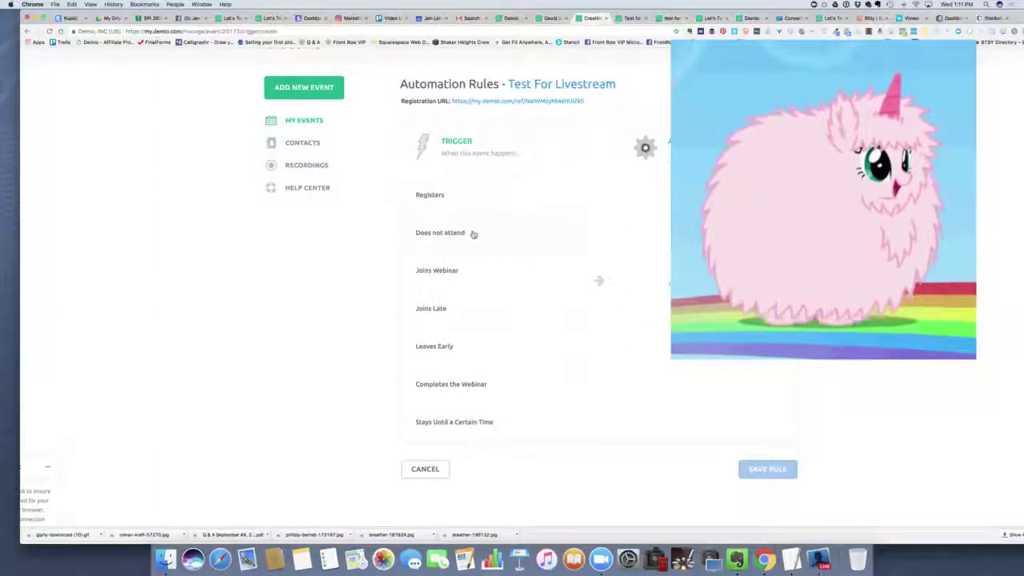
left_click(473, 233)
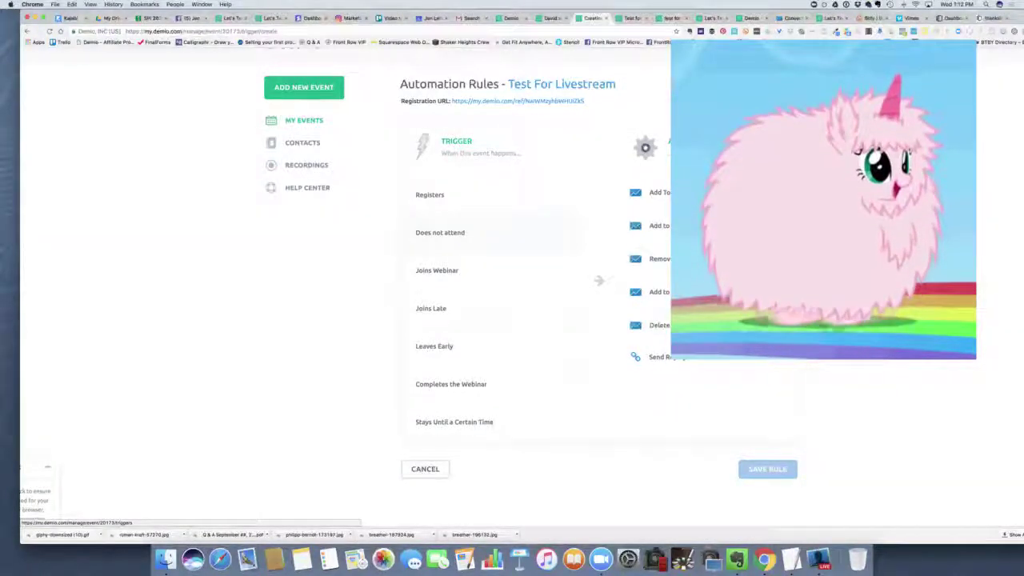
left_click(425, 469)
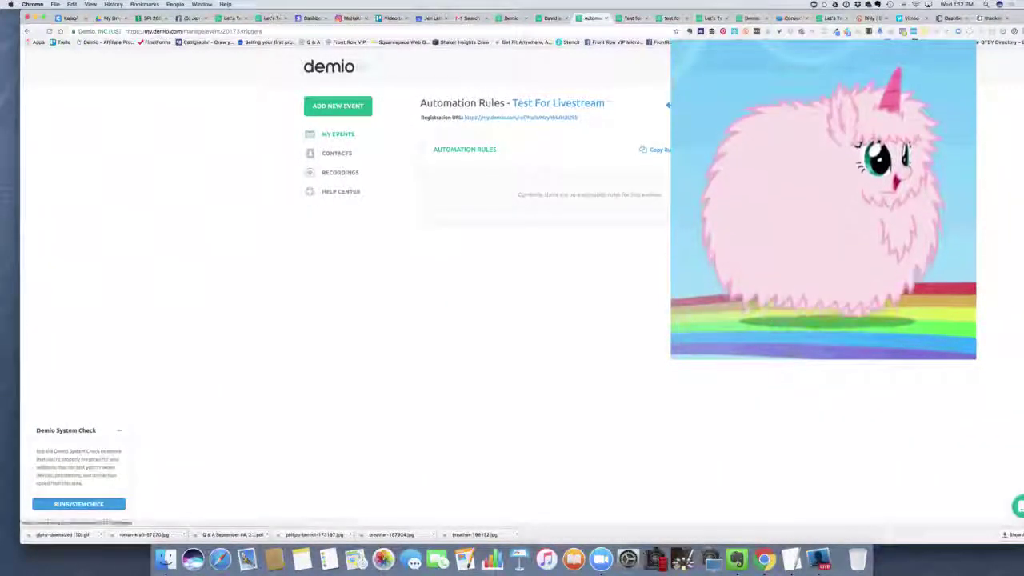
Open the presentation materials of Test For Livestream, and bring up the Google Slides presentation list in a new browser tab.
left_click(715, 172)
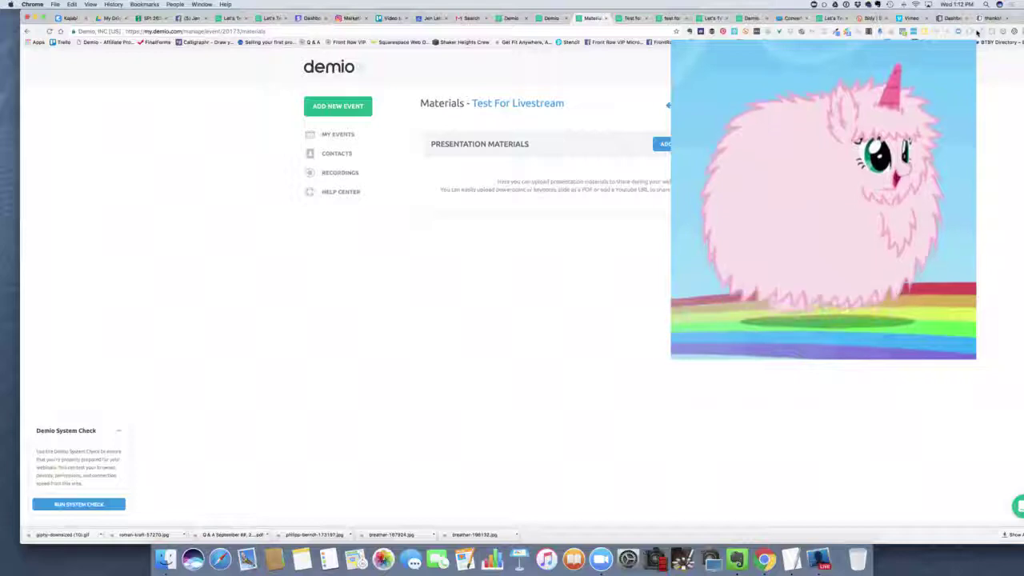
left_click(1013, 19)
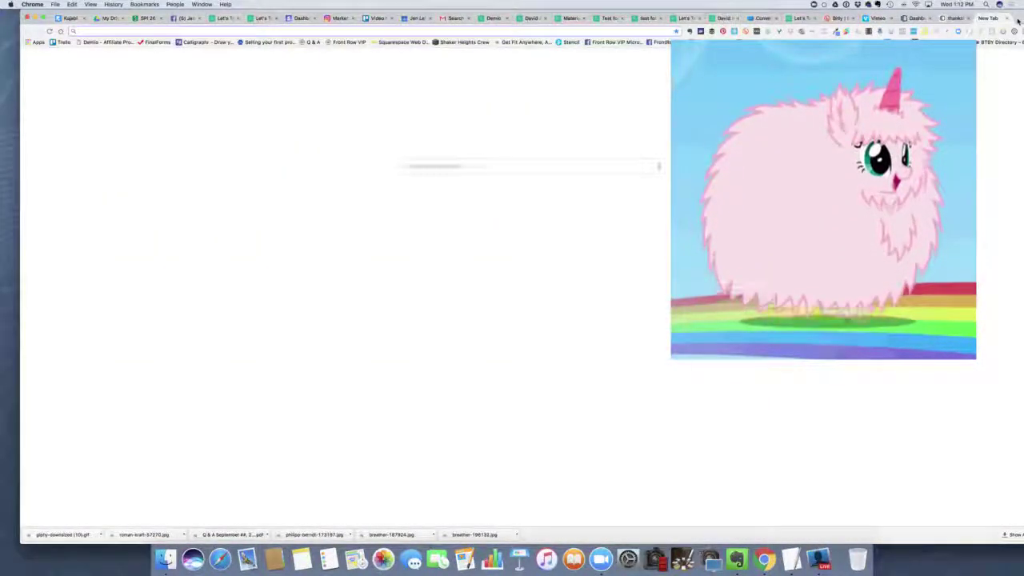
type("goo")
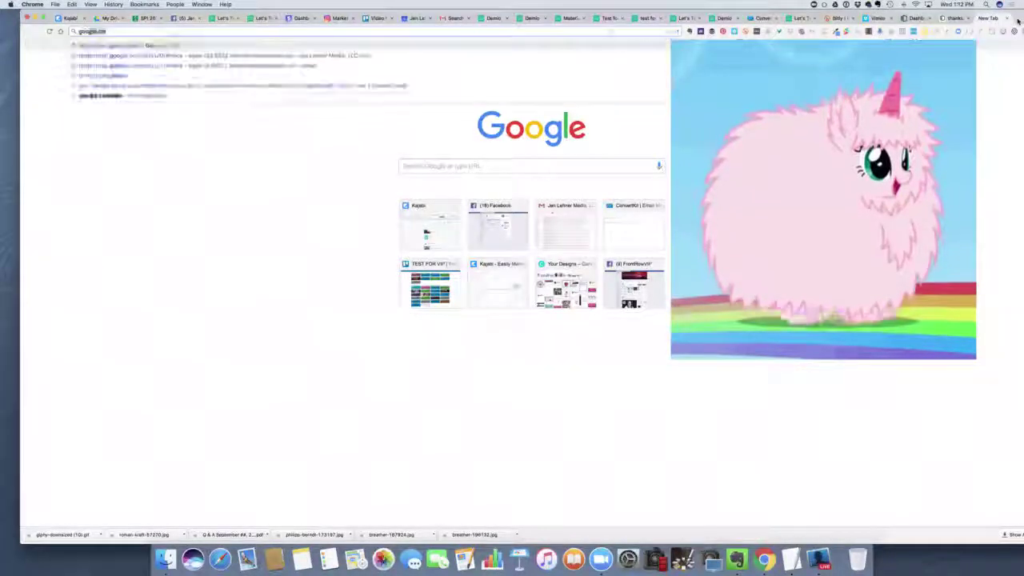
type("gle sl")
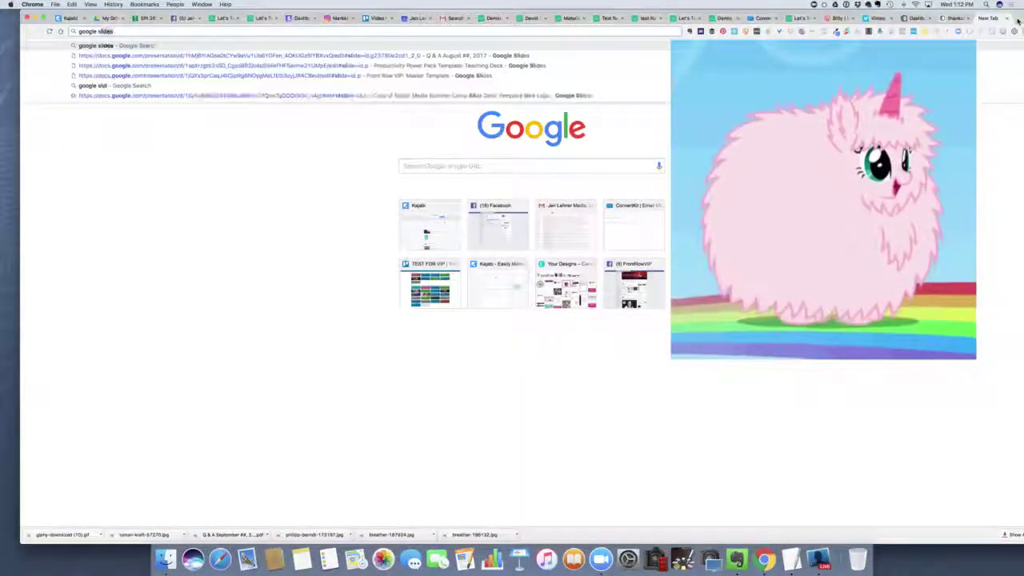
key("Return")
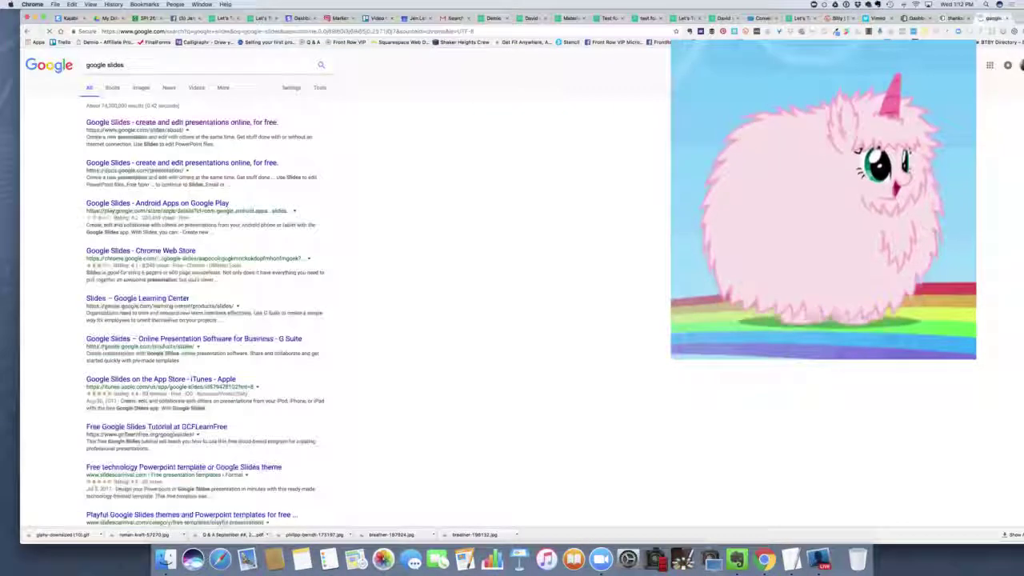
left_click(990, 67)
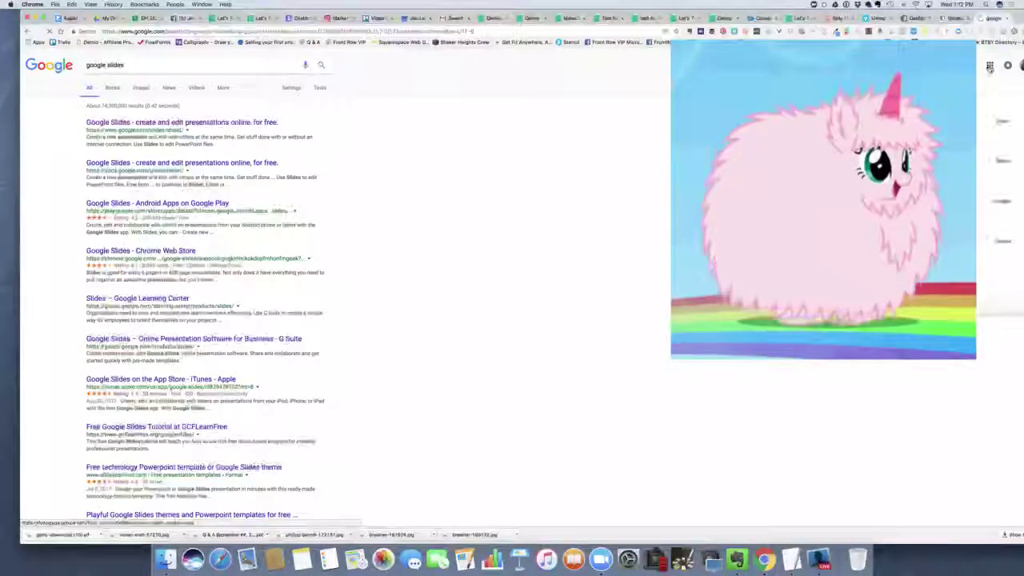
left_click(995, 147)
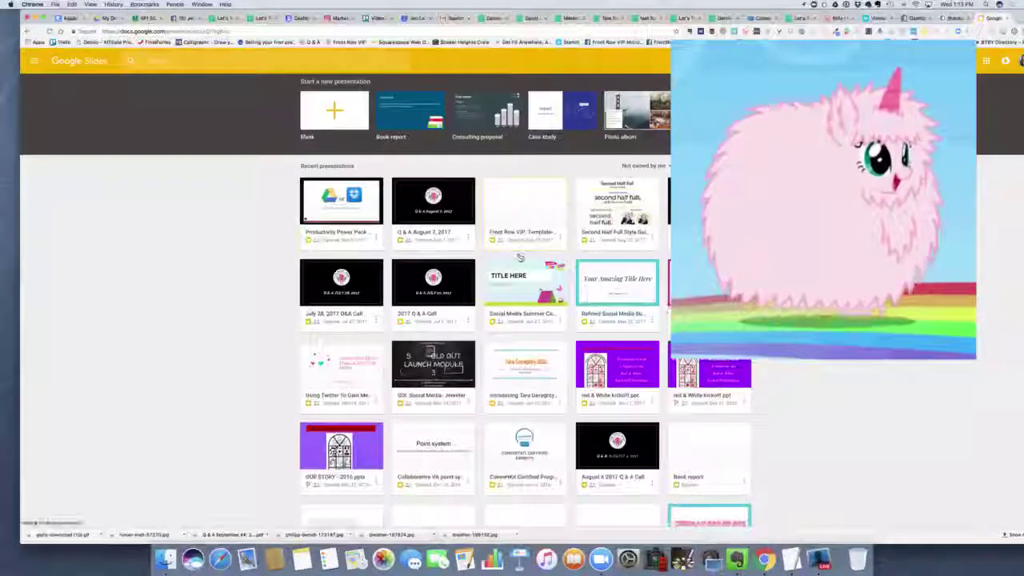
Open the Tweet / Retweet Slide Deck presentation and download it as a PDF document.
scroll(520, 258, "up", 1)
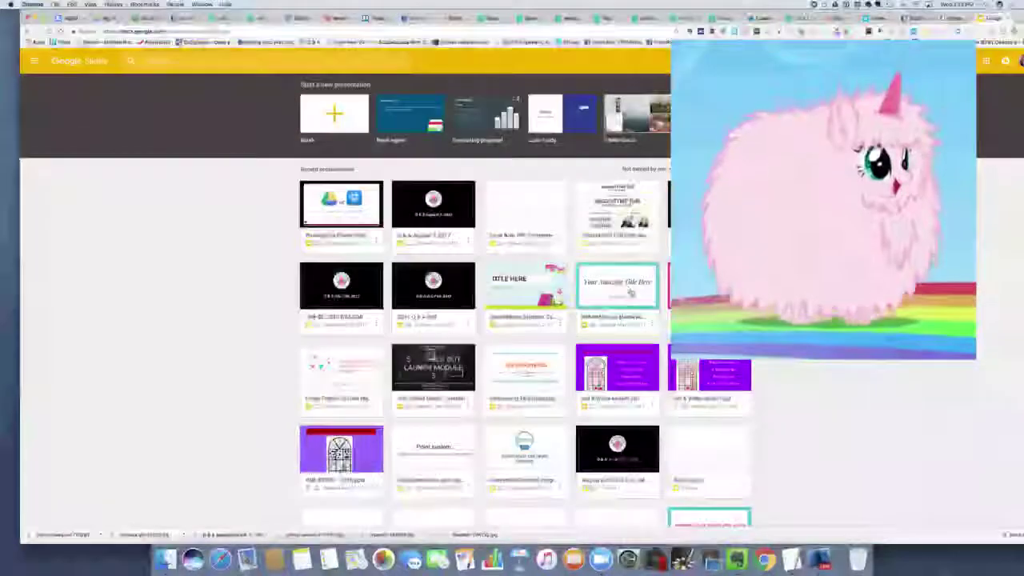
left_click(535, 291)
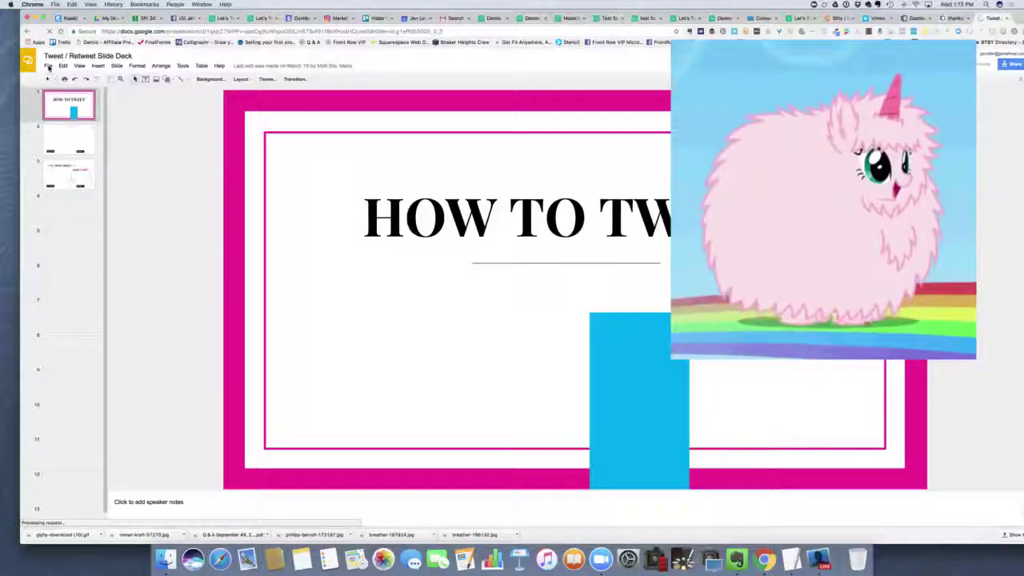
left_click(49, 68)
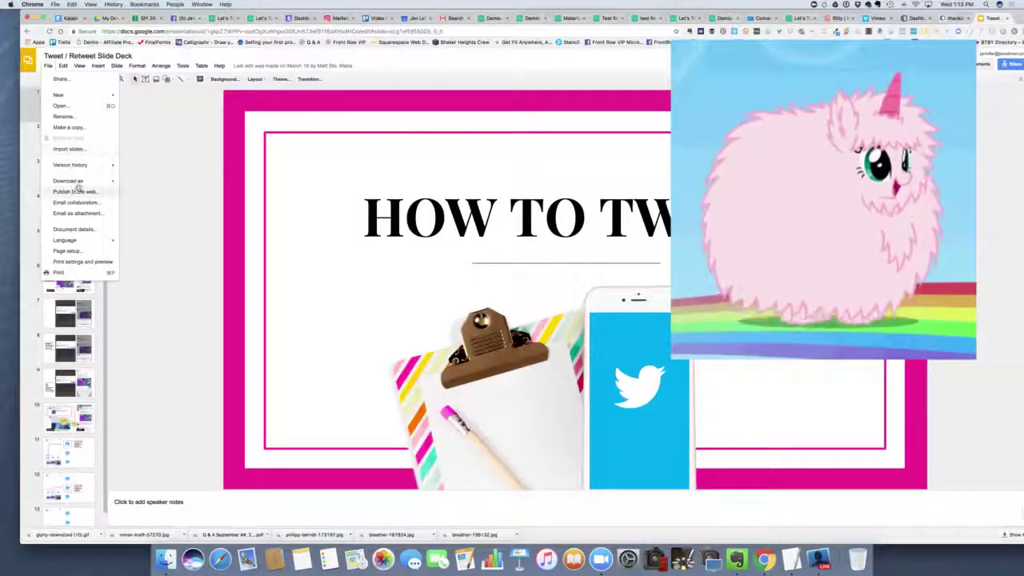
mouse_move(72, 191)
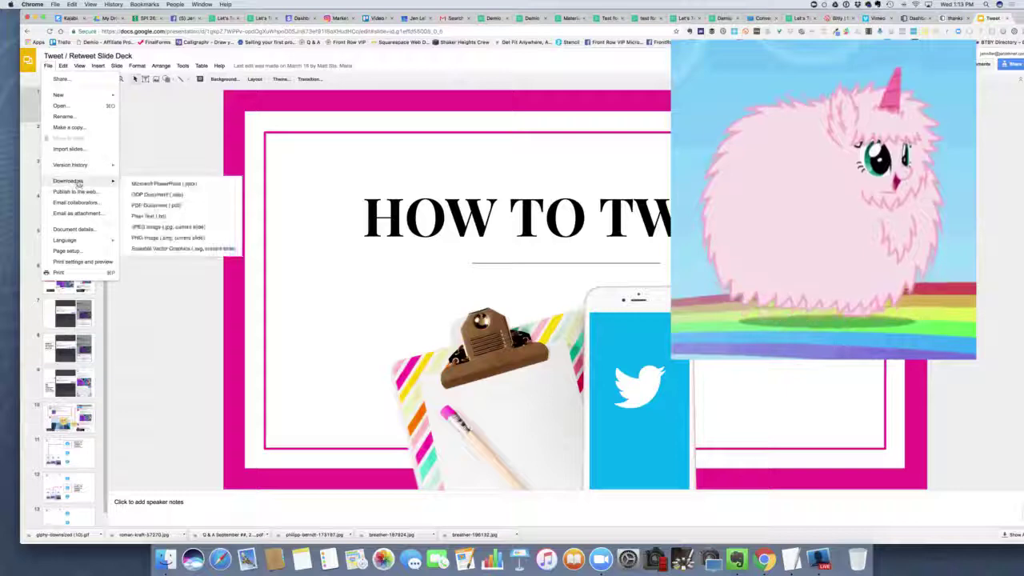
left_click(149, 207)
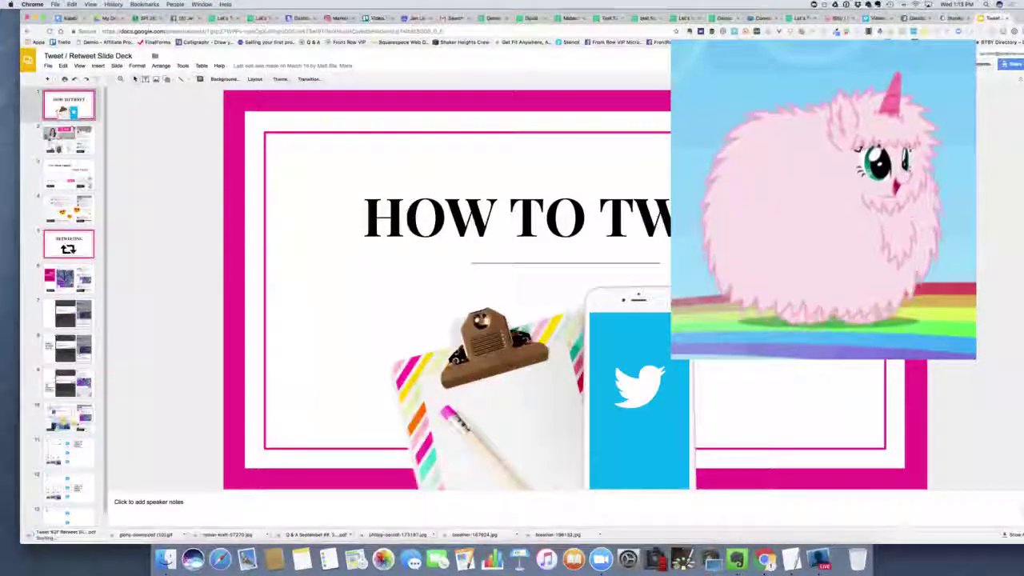
Return to the browser tab with the presentation materials of Test For Livestream in Demio.
left_click(801, 18)
left_click(761, 20)
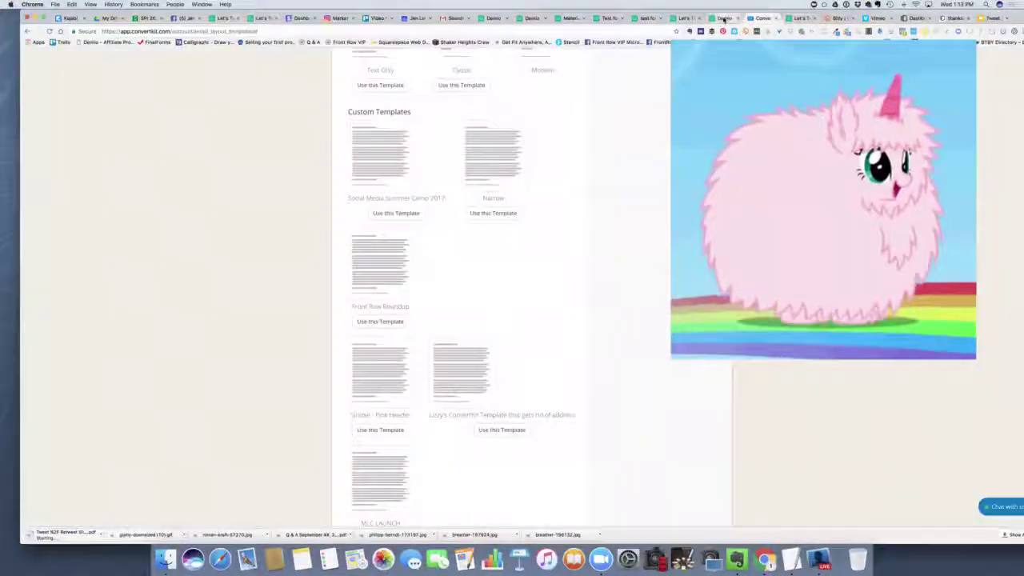
left_click(725, 20)
left_click(682, 21)
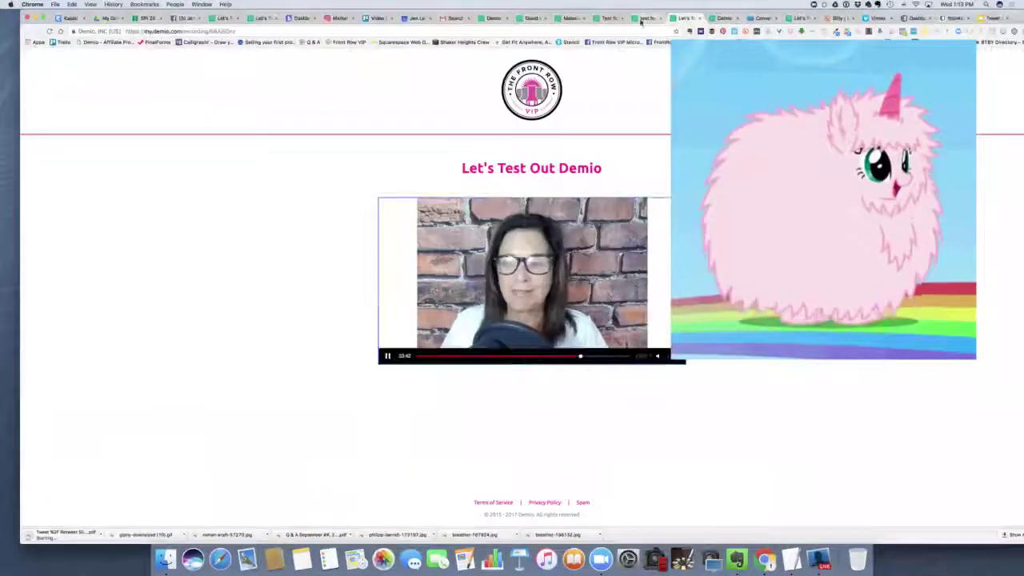
left_click(646, 18)
left_click(608, 19)
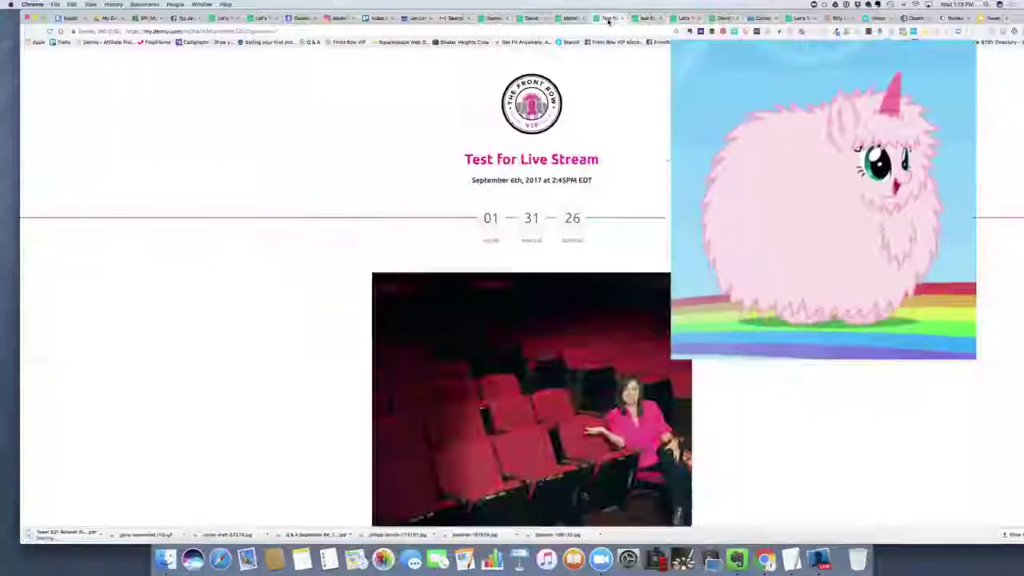
left_click(567, 18)
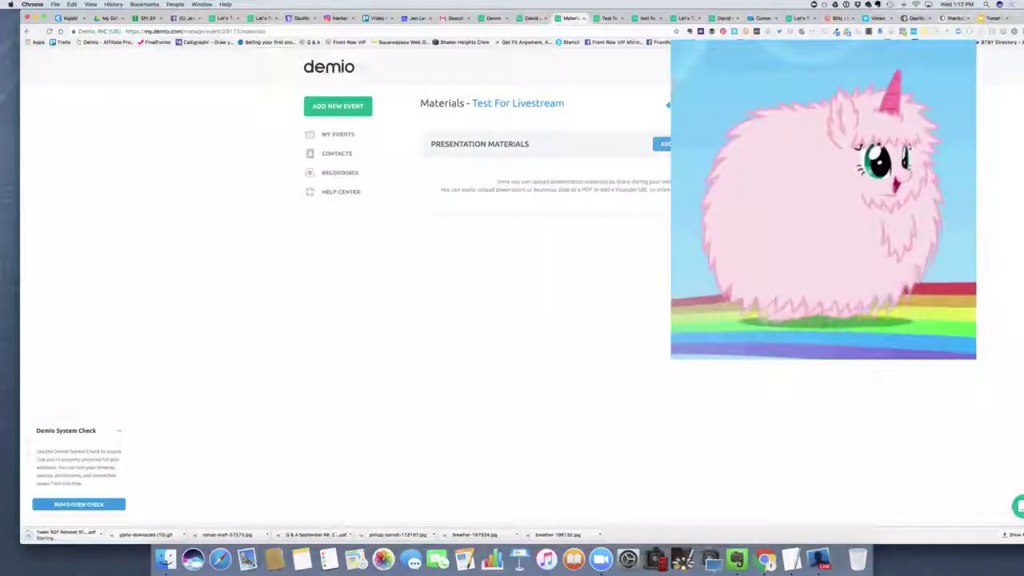
Prepare a presentation material named how to tweet with the downloaded slide deck PDF, and close the form without adding it.
left_click(663, 144)
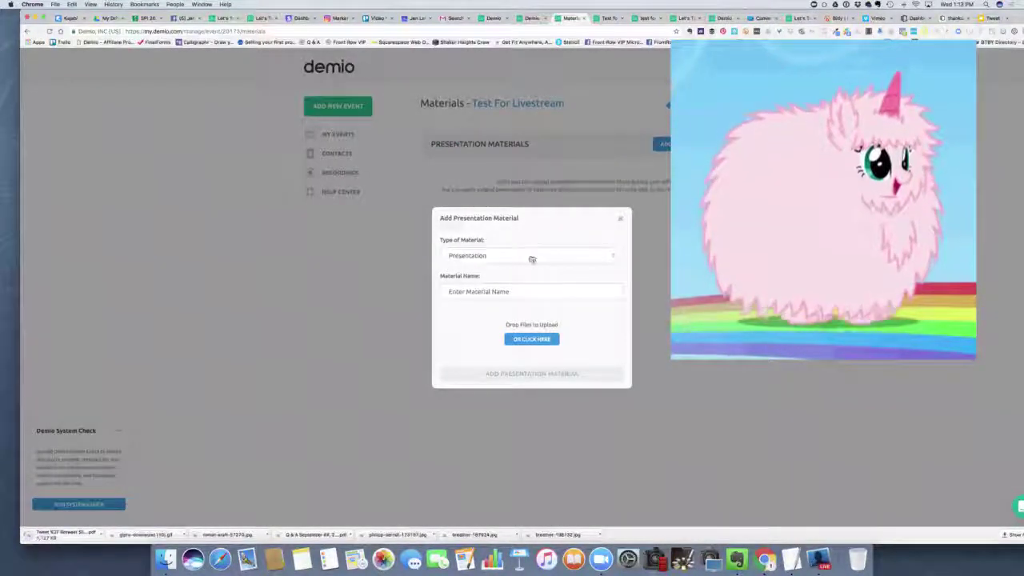
left_click(507, 291)
type("how to tweet")
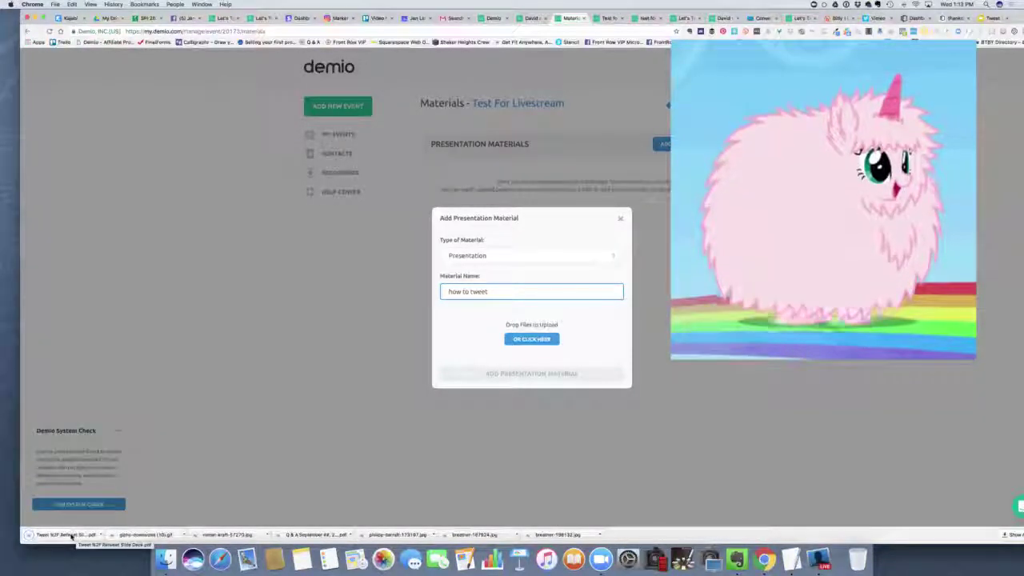
left_click_drag(72, 536, 552, 338)
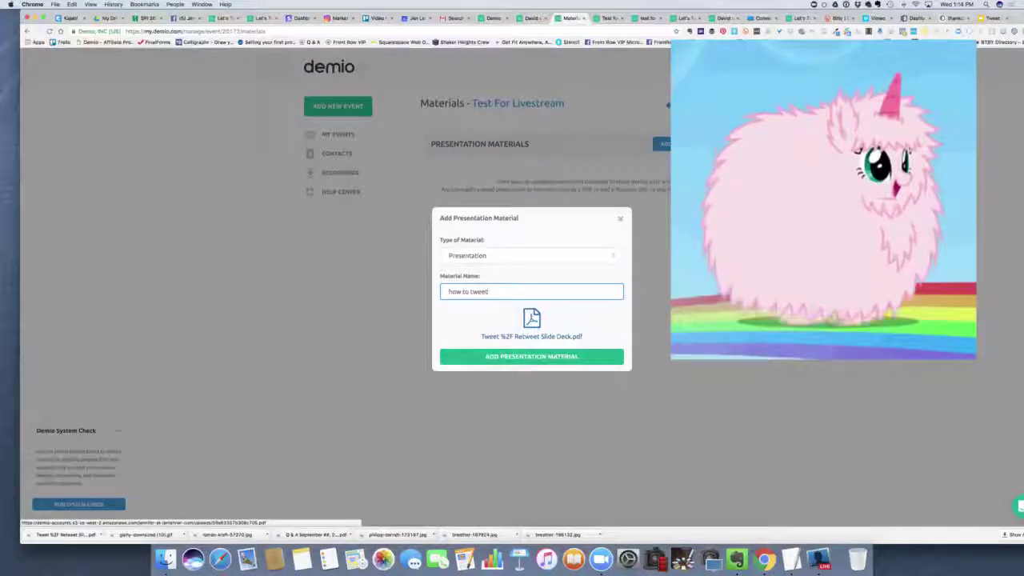
left_click(621, 222)
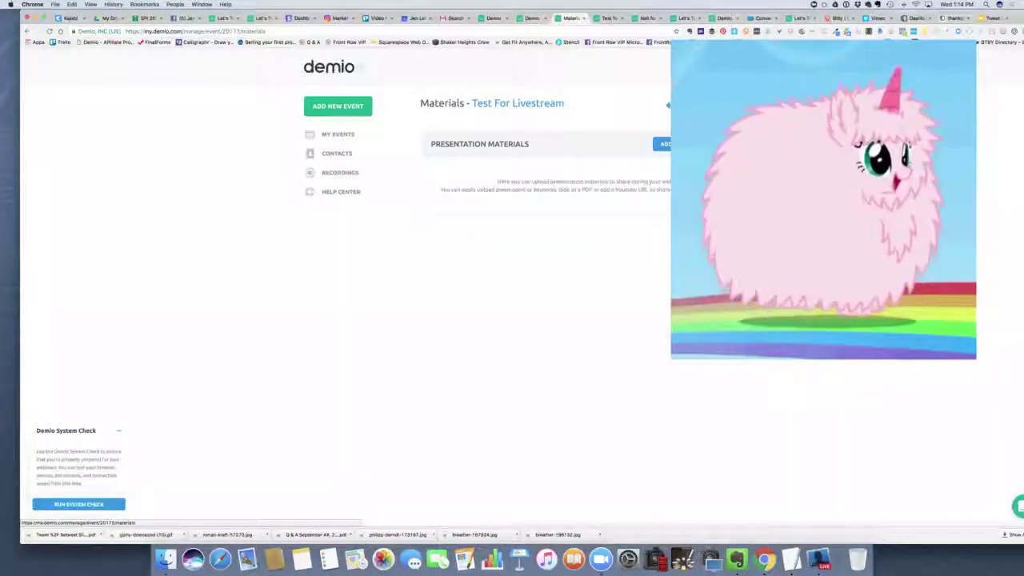
Look over the event details of Test For Livestream and return to the list of upcoming events.
left_click(346, 140)
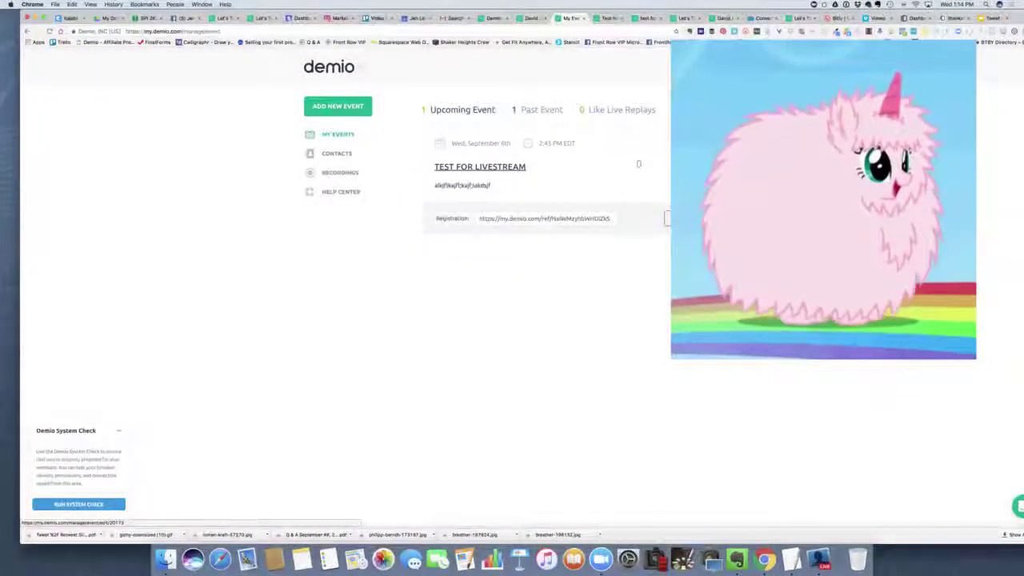
left_click(666, 218)
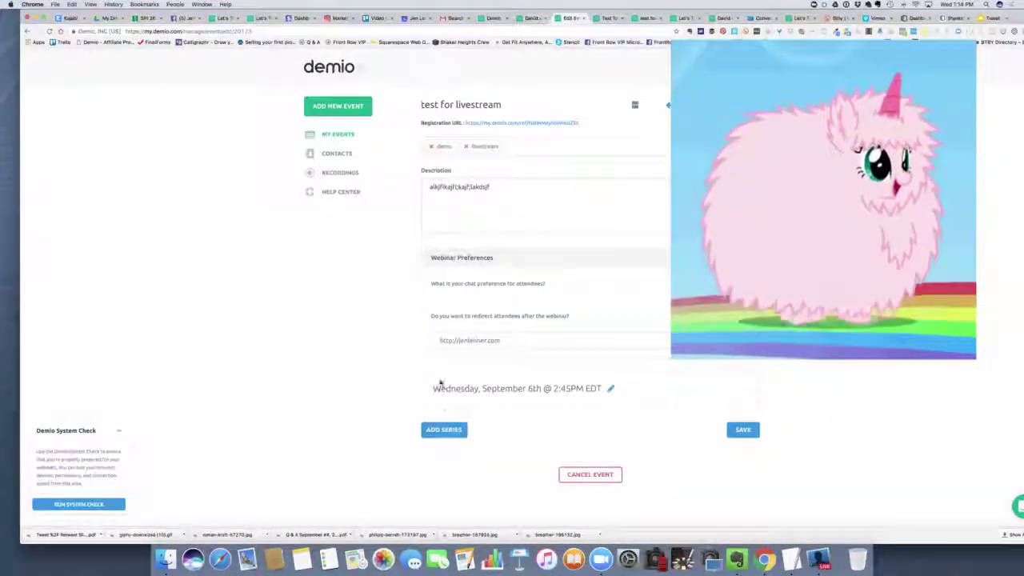
left_click(336, 135)
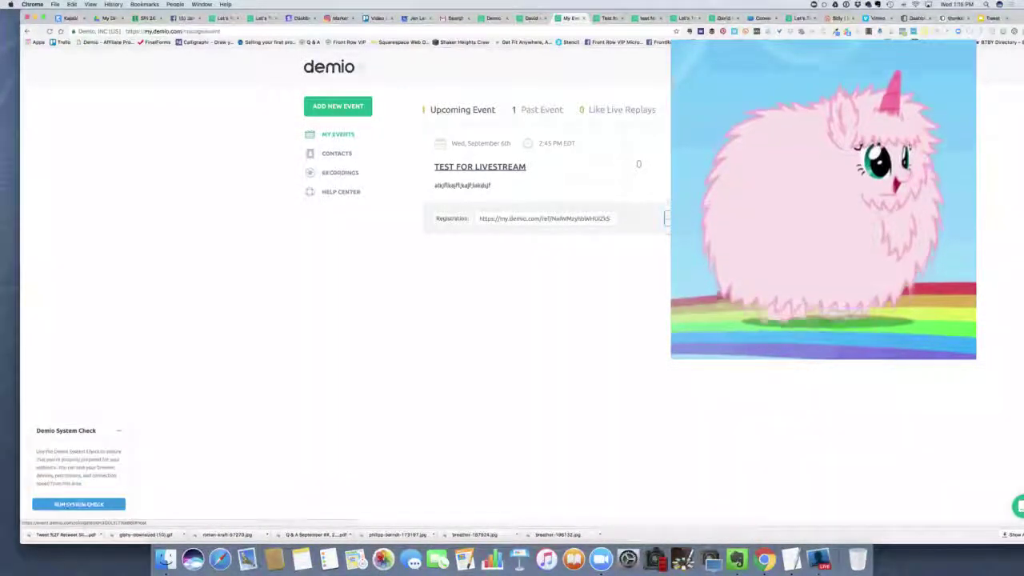
Join Test For Livestream as host, check off all six items of the preparation checklist, and log into the webinar.
left_click(545, 219)
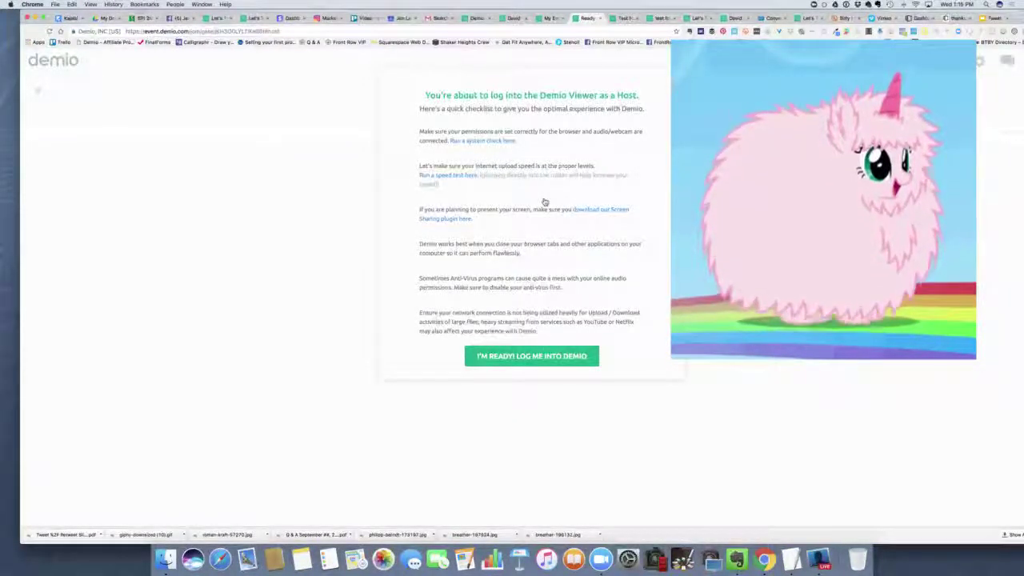
scroll(551, 202, "up", 3)
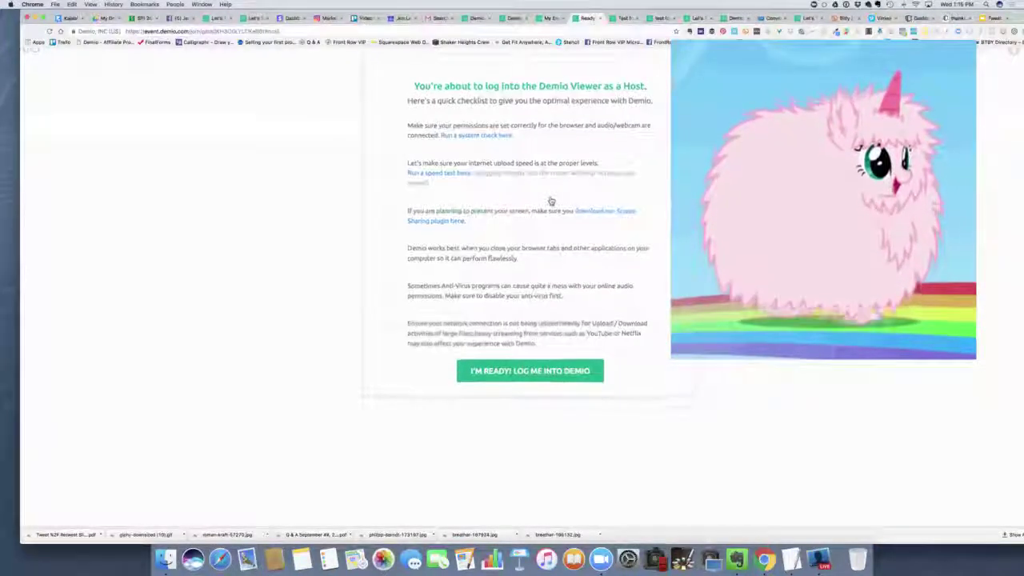
scroll(551, 202, "down", 3)
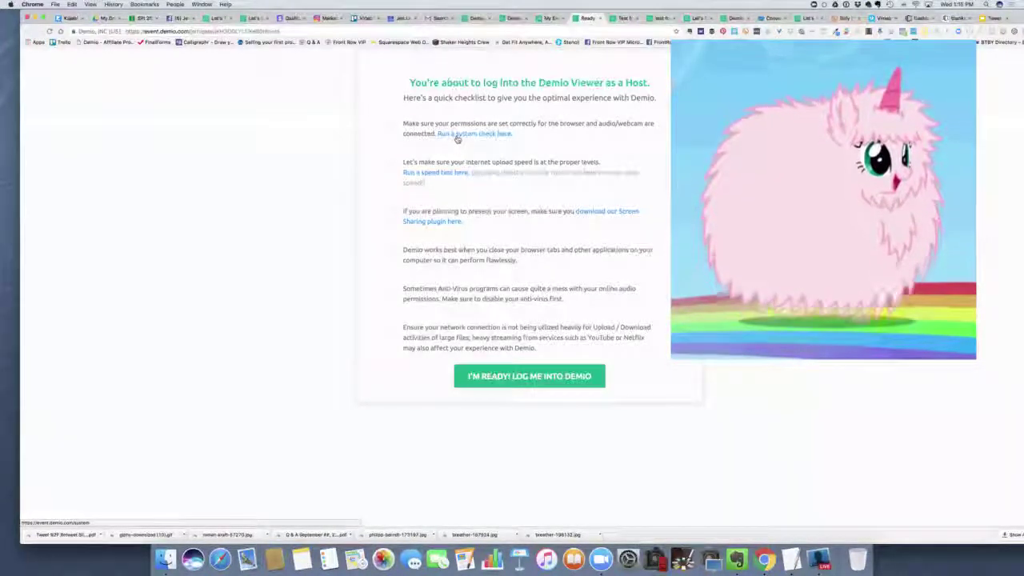
left_click(390, 130)
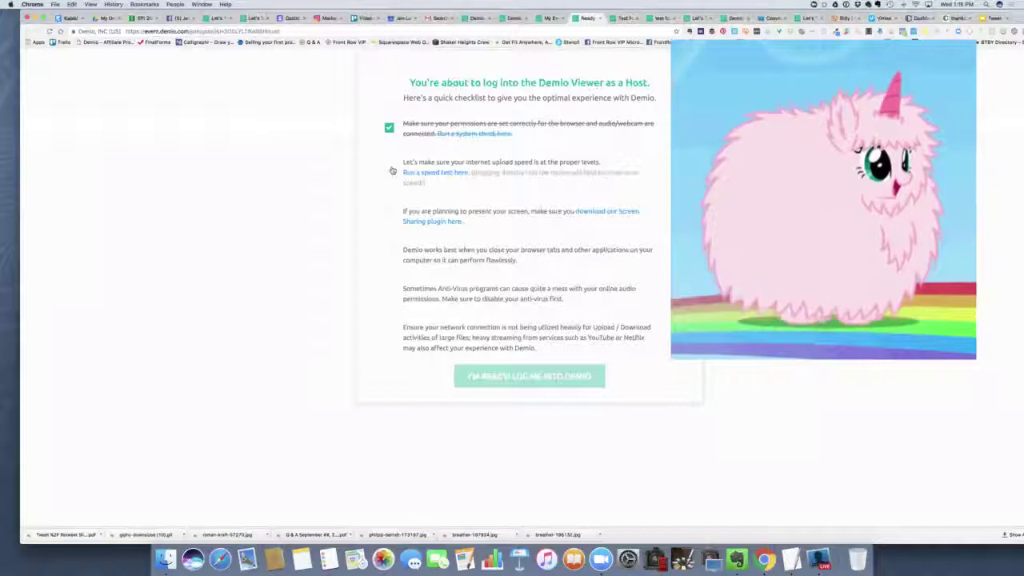
left_click(390, 167)
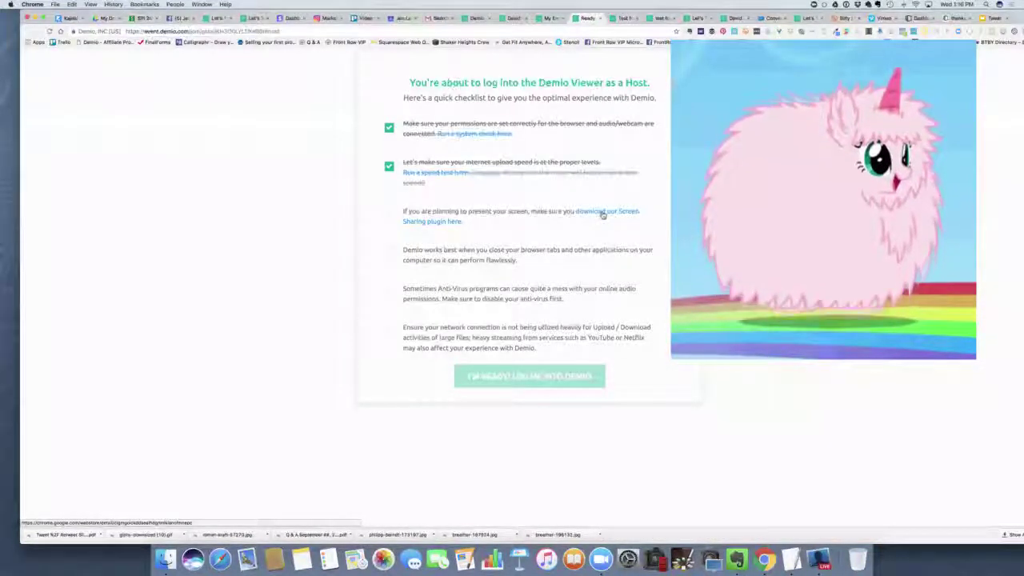
left_click(385, 218)
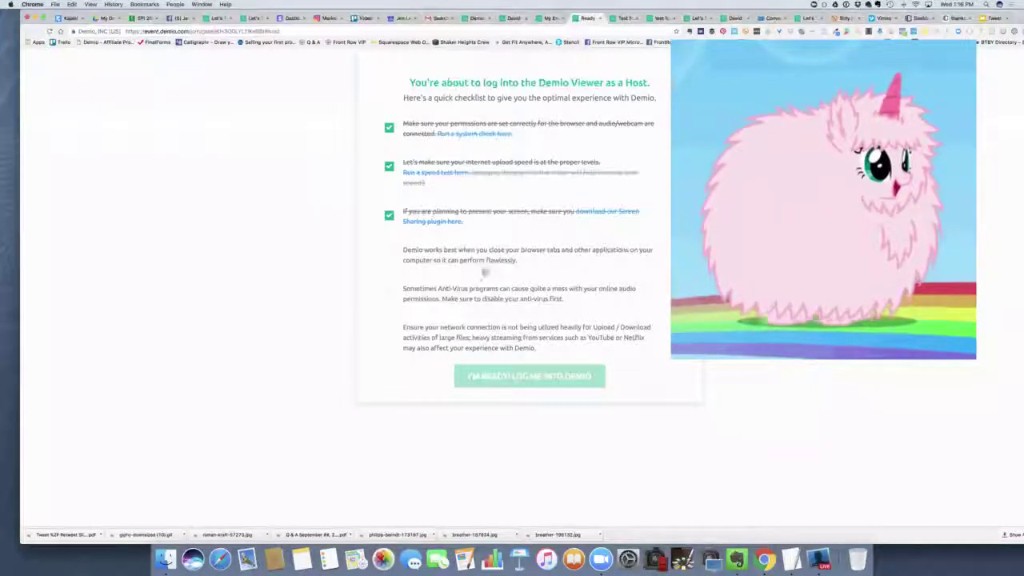
left_click(389, 256)
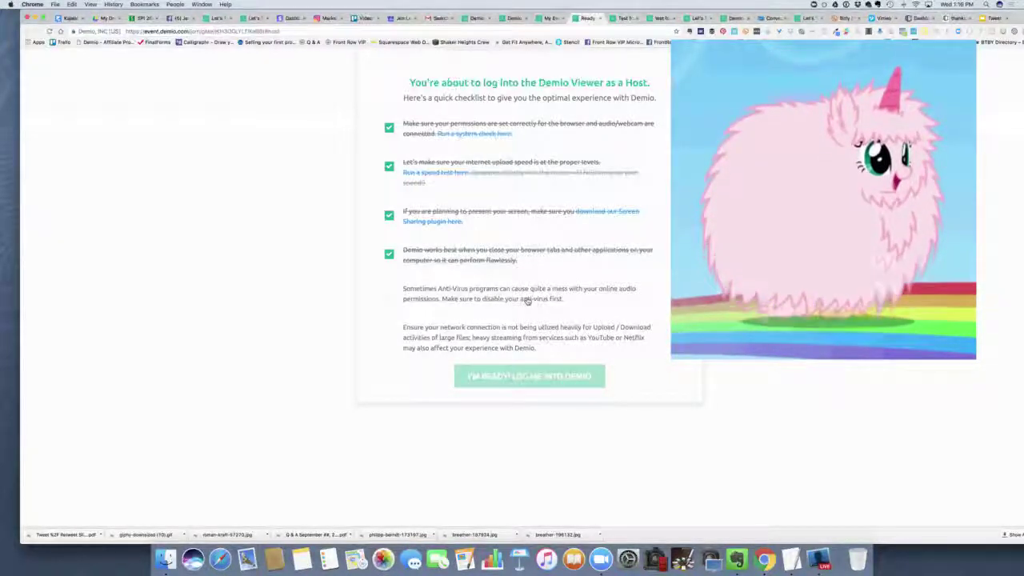
left_click(389, 293)
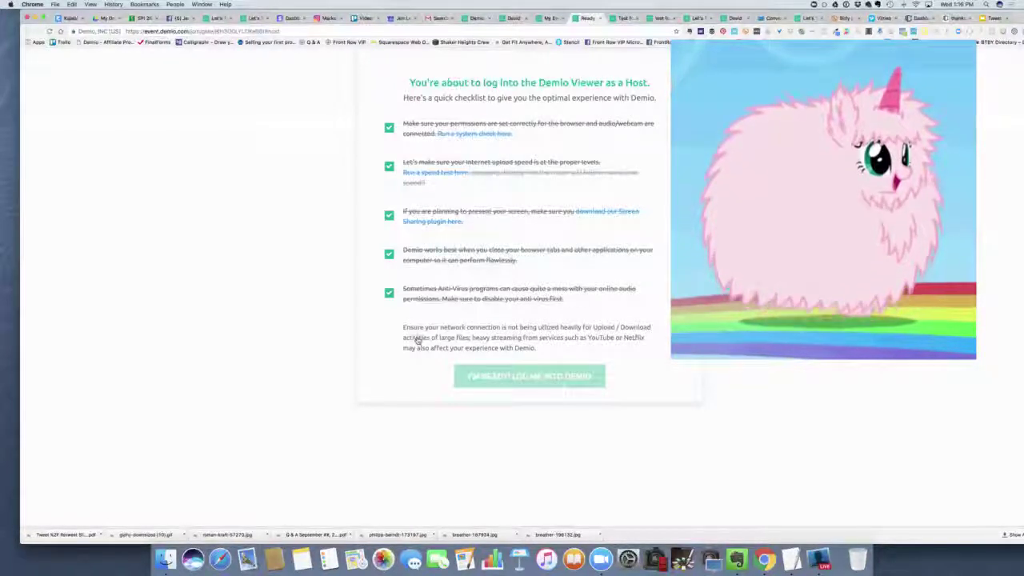
left_click(389, 332)
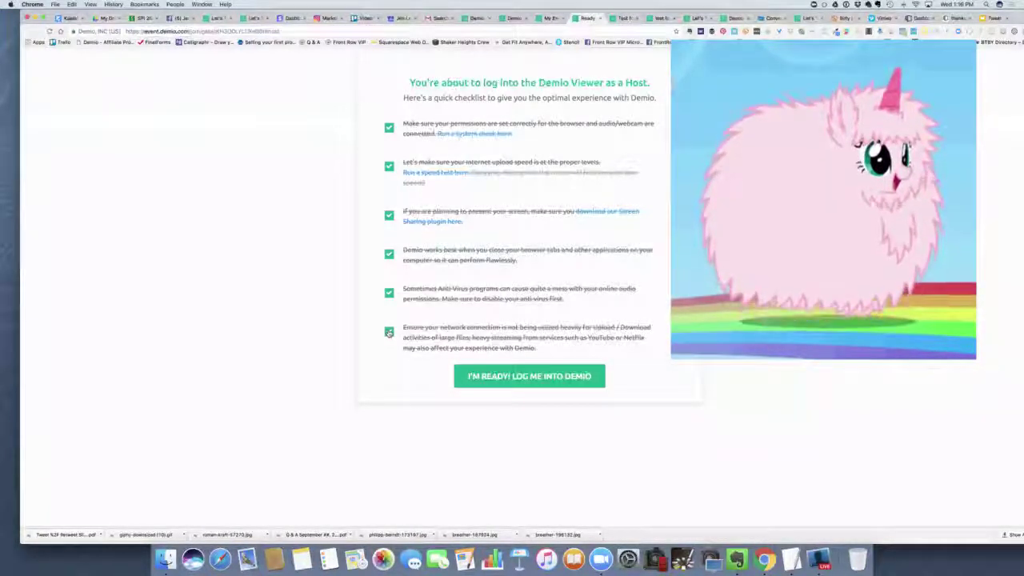
left_click(495, 383)
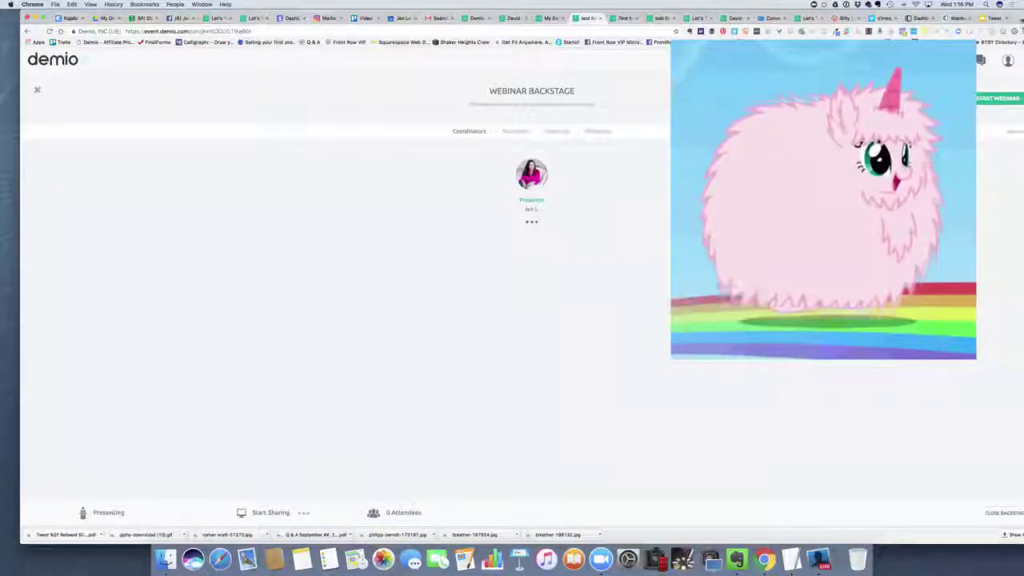
Shift the browser window to reveal more of the backstage, examine its Materials and Handouts sections, and cancel choosing a handout file.
left_click_drag(1012, 13, 981, 7)
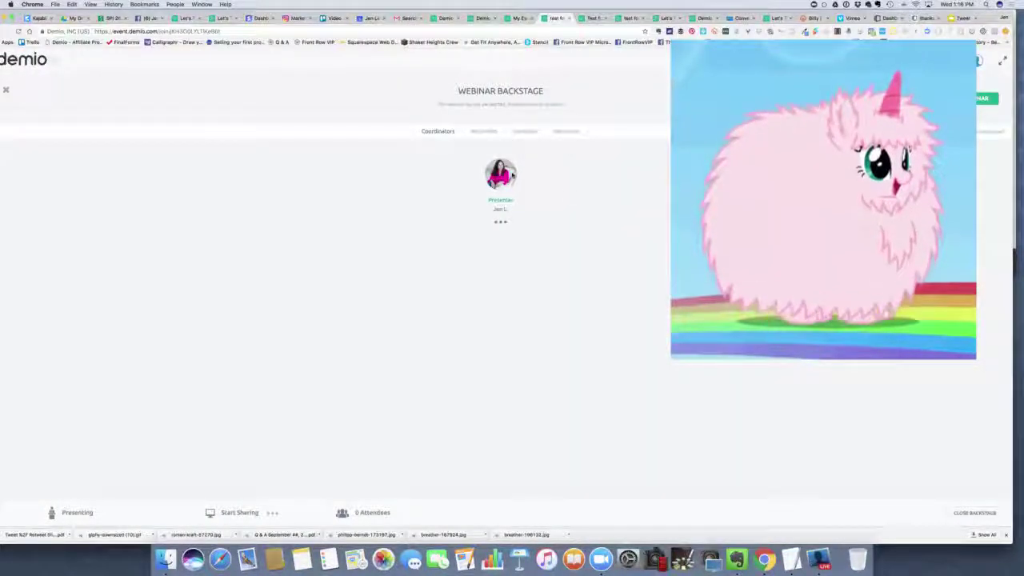
left_click(481, 138)
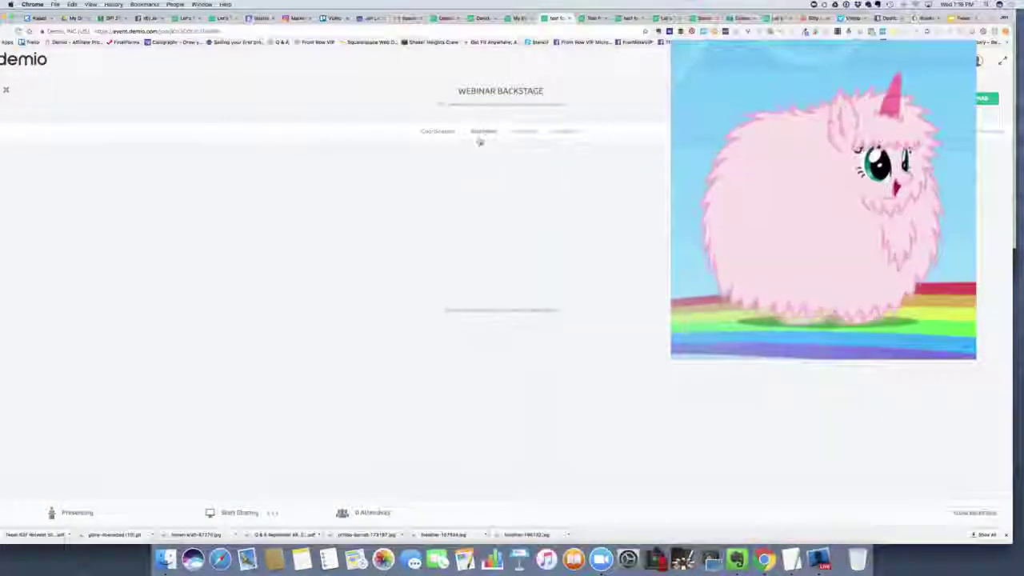
left_click(526, 133)
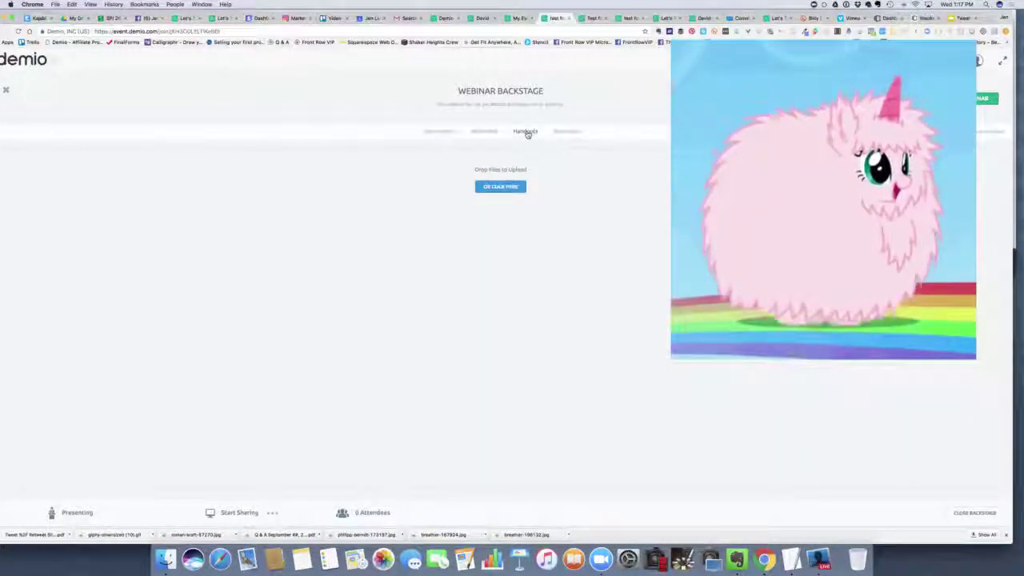
left_click(502, 187)
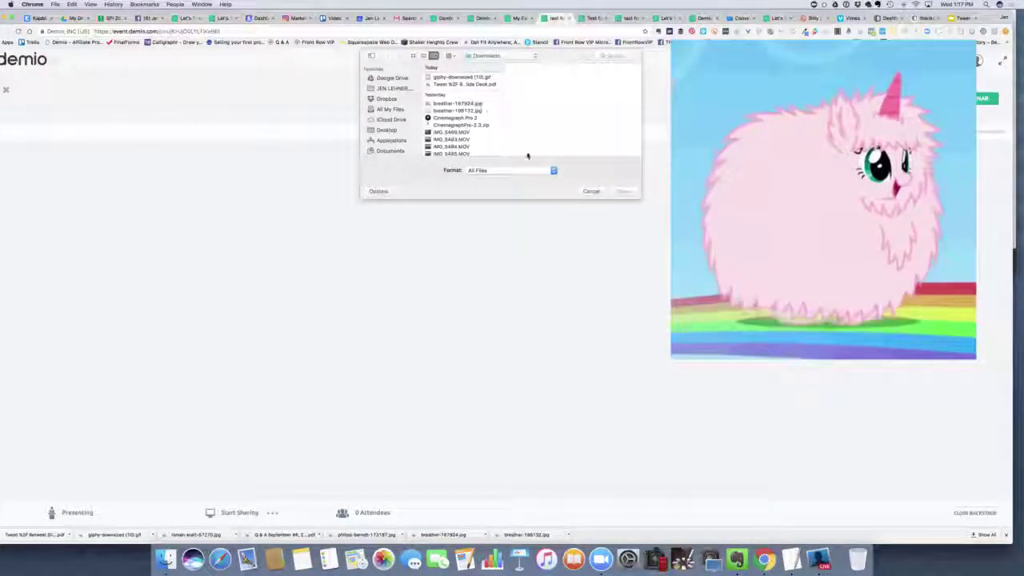
left_click(591, 192)
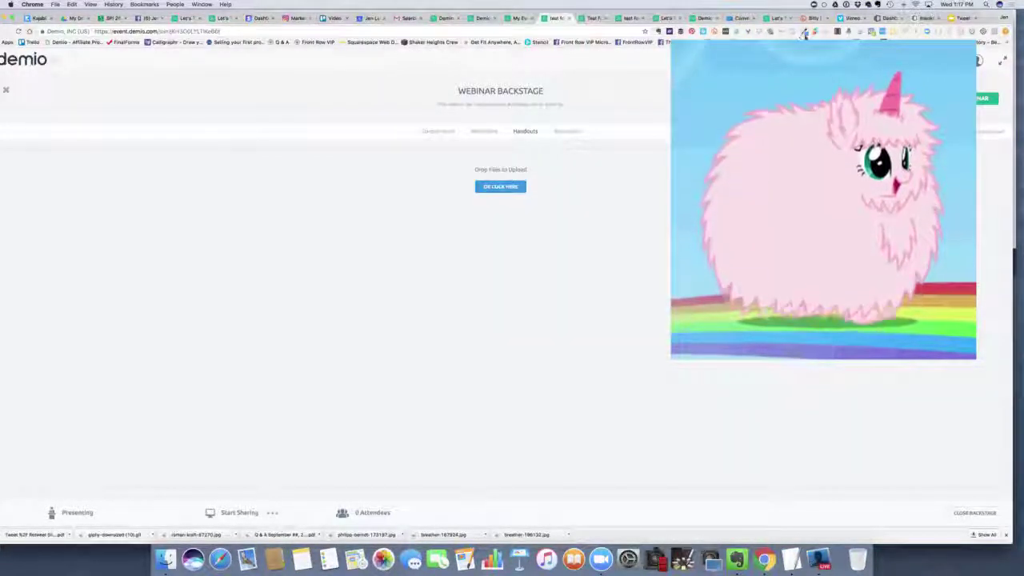
Search for amazons3 in a new browser tab and open the Amazon S3 bucket list in the AWS console.
left_click(990, 19)
type("amazons")
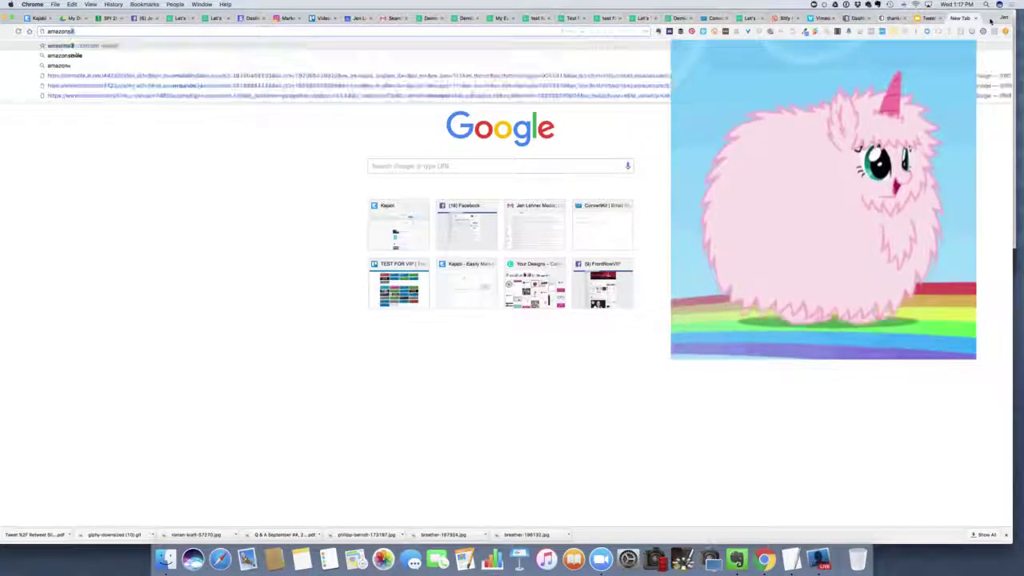
key("Return")
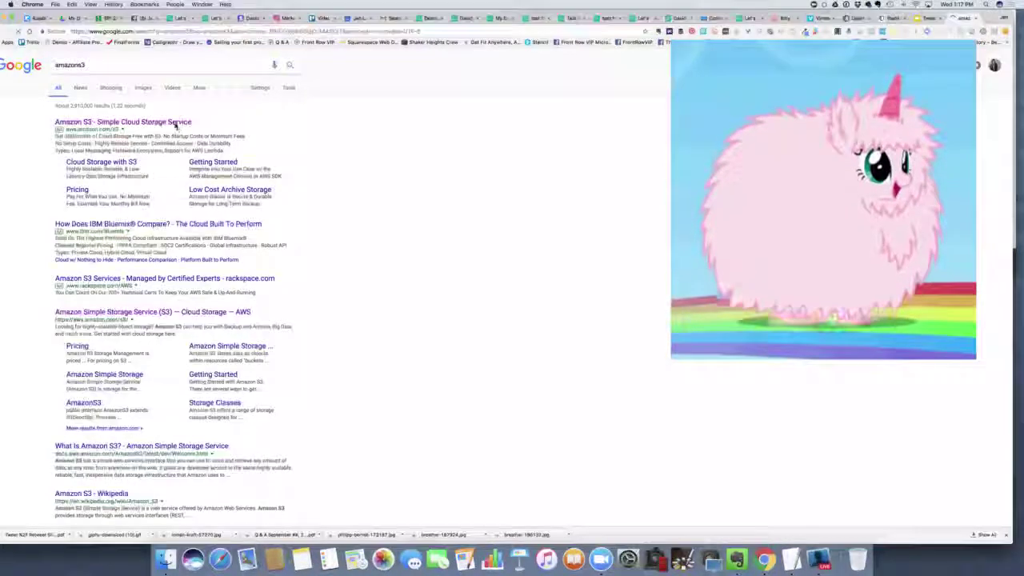
left_click(172, 123)
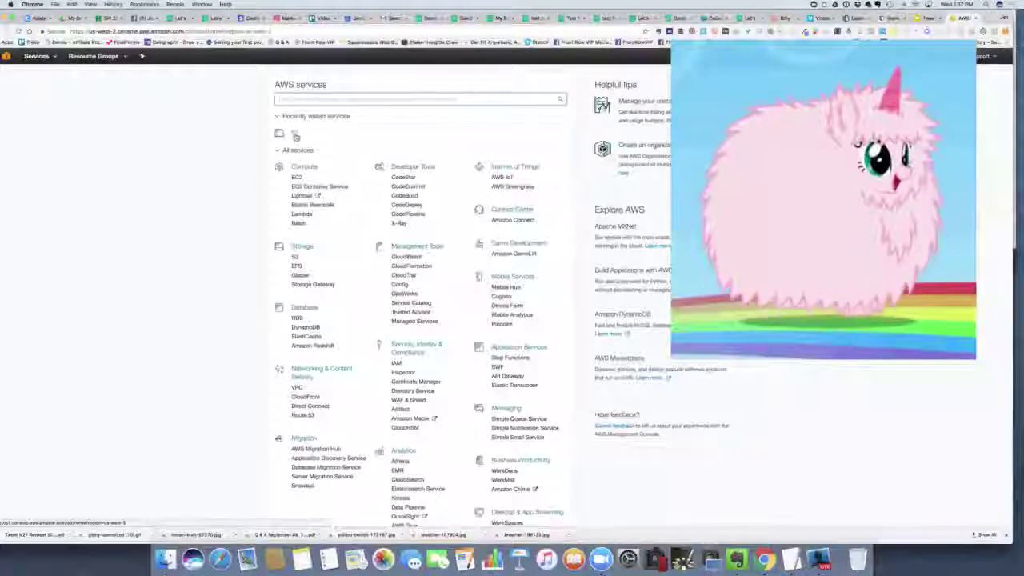
left_click(295, 137)
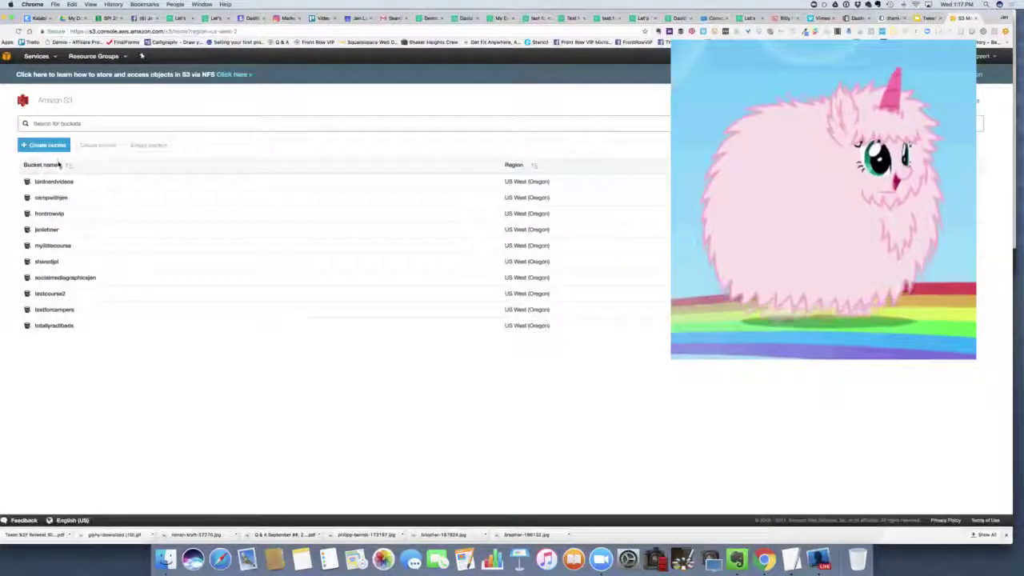
Open the details of The Ultimate Social Media Graphics Guide.pdf in the bucket listed just after frontrowvip.
left_click(46, 229)
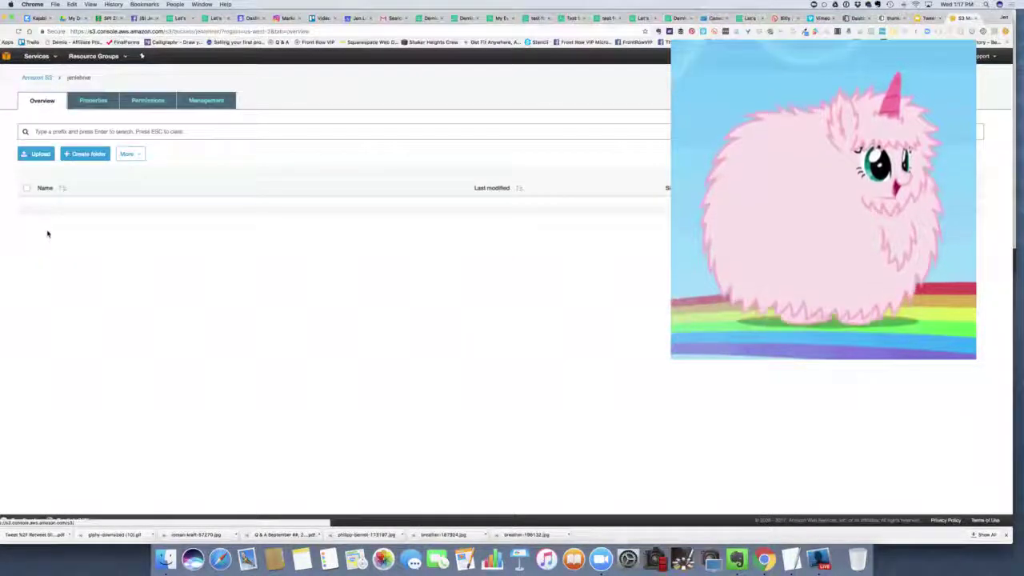
scroll(53, 362, "down", 2)
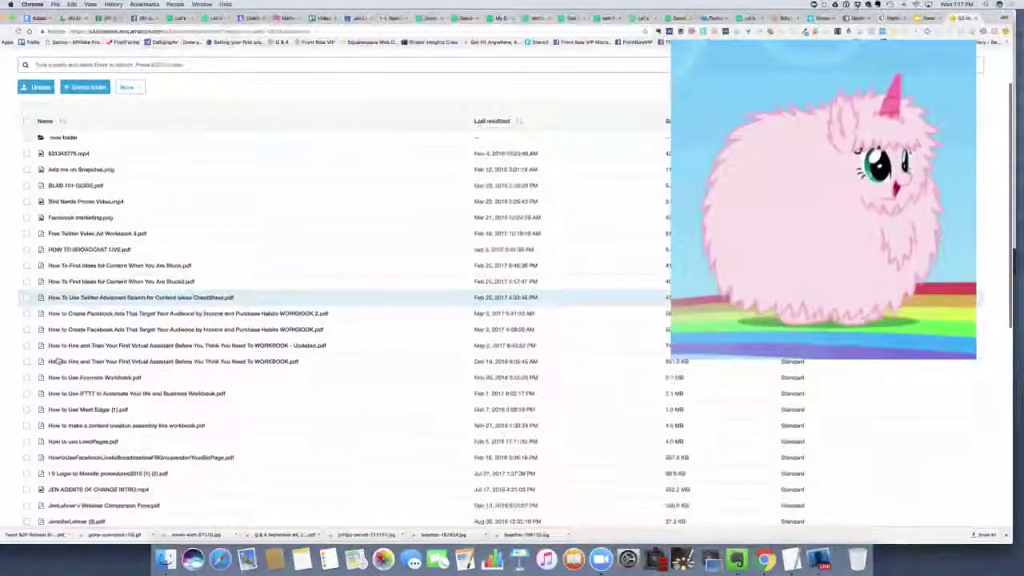
scroll(53, 362, "down", 10)
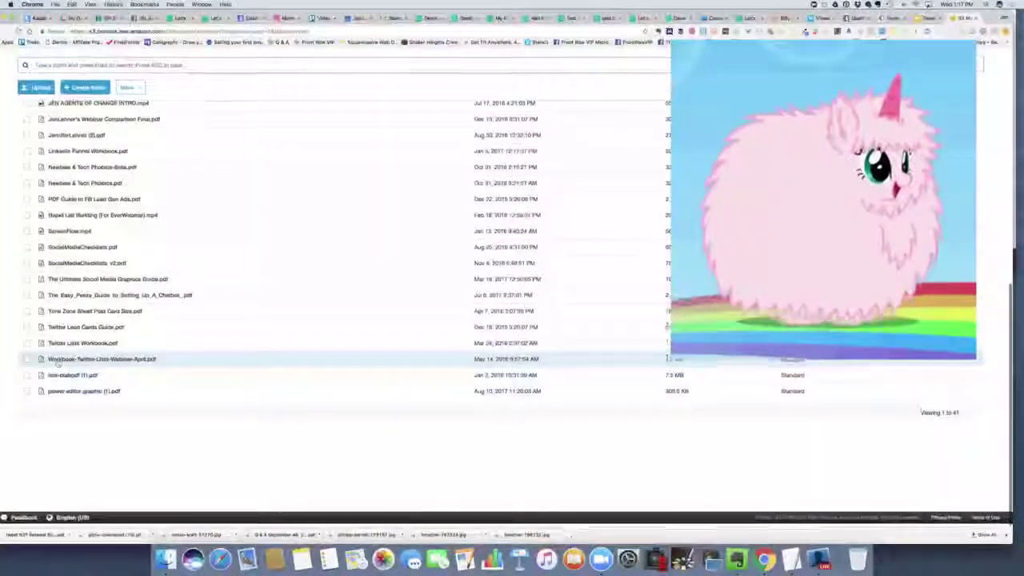
scroll(58, 361, "up", 3)
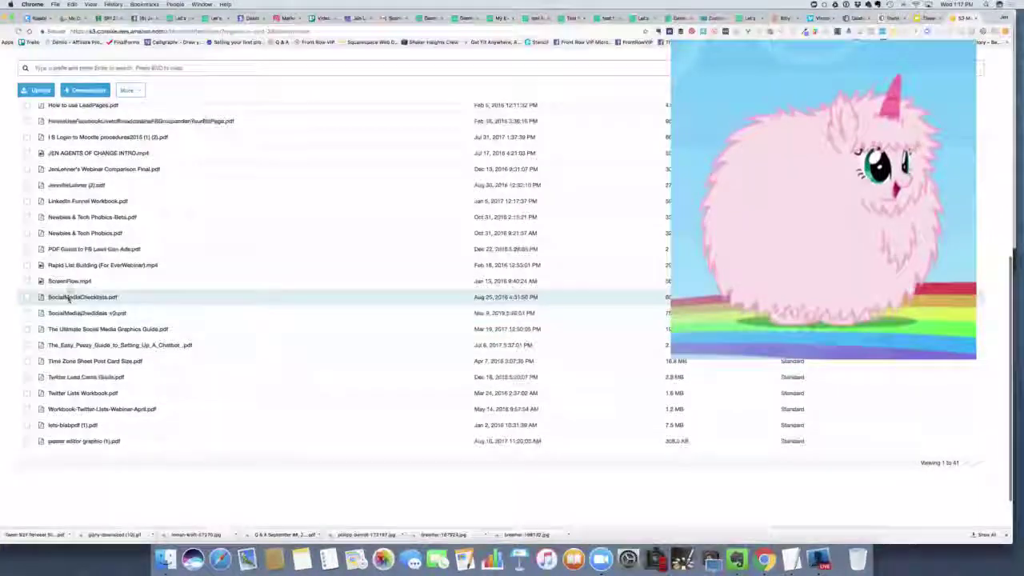
scroll(68, 298, "up", 5)
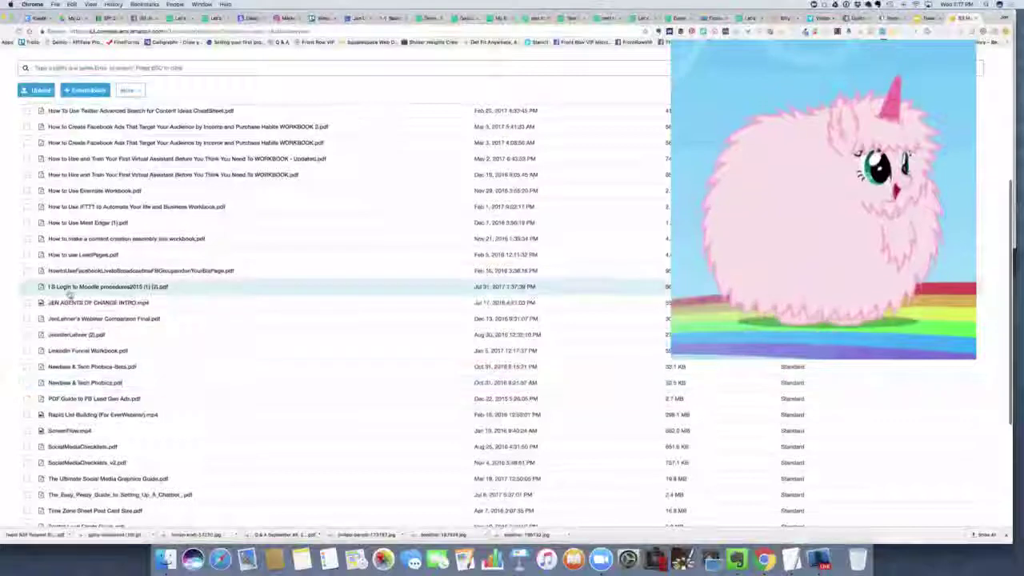
scroll(69, 297, "up", 4)
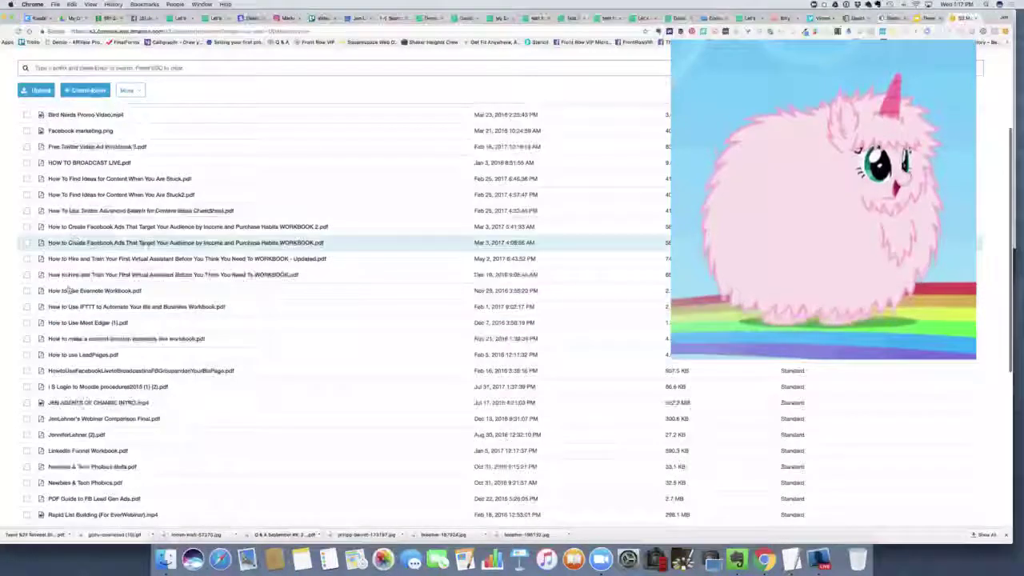
scroll(64, 364, "down", 2)
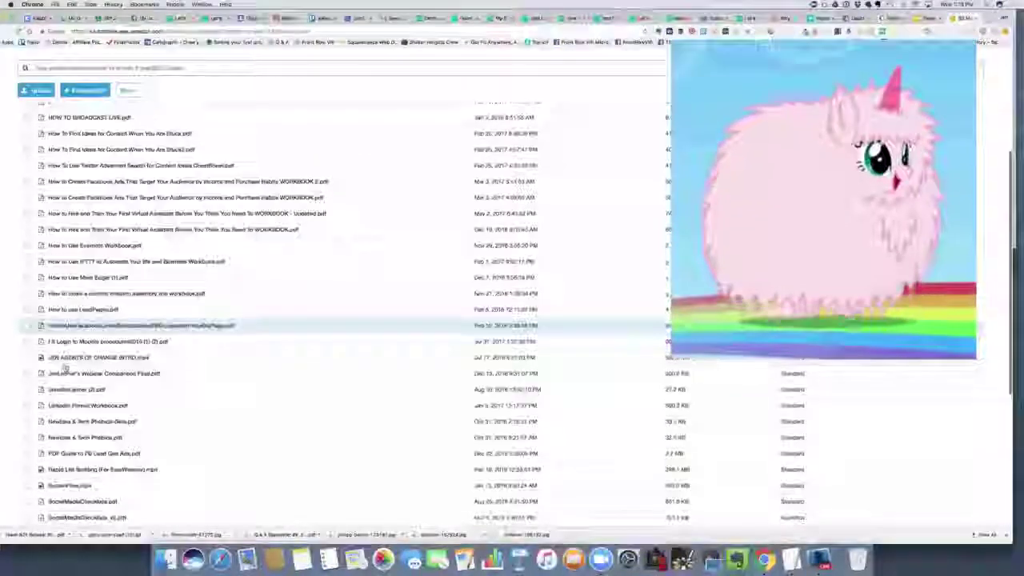
scroll(65, 392, "down", 2)
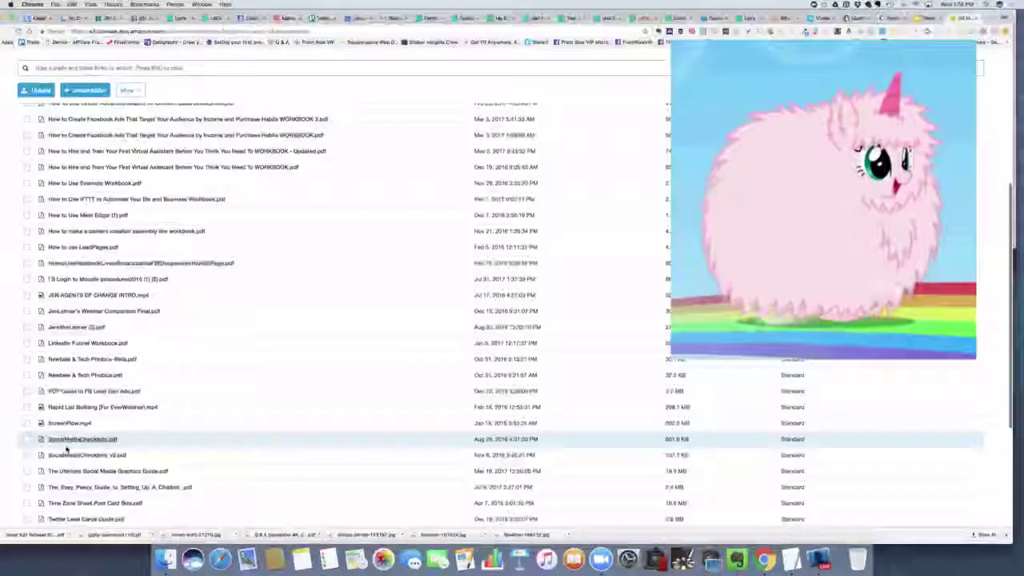
left_click(27, 471)
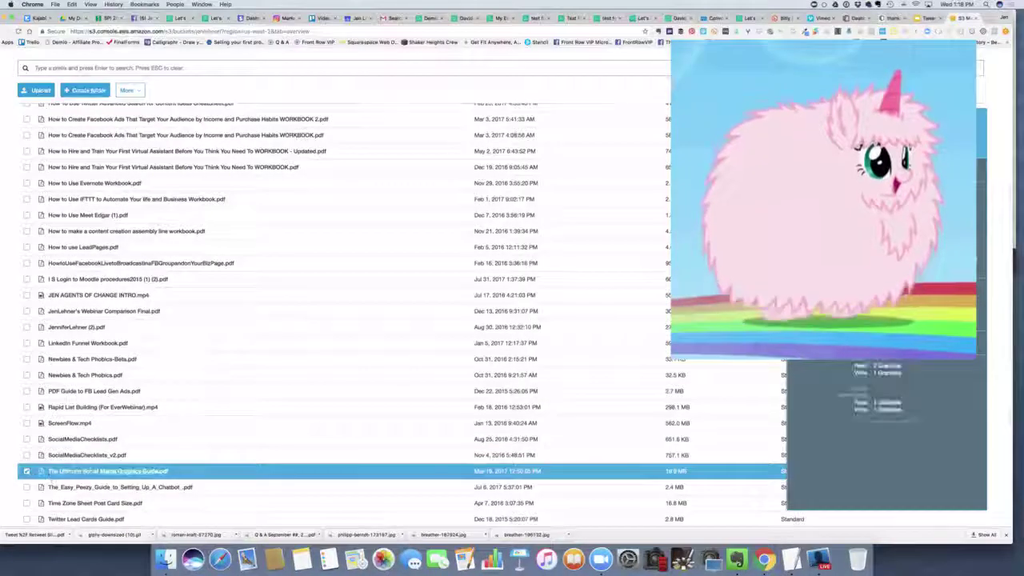
left_click(88, 472)
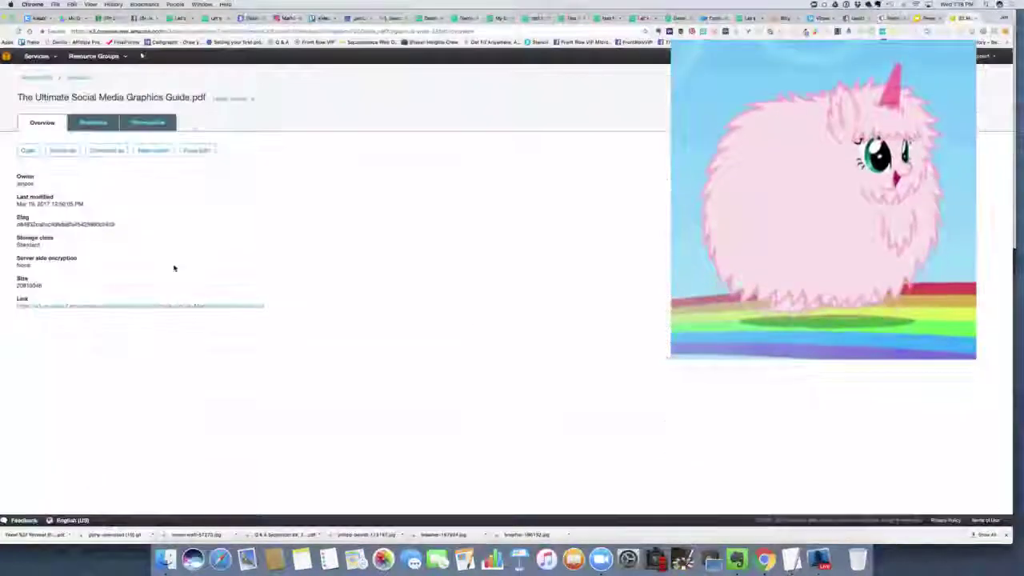
Copy the PDF's S3 link and switch back to the Demio webinar backstage.
left_click_drag(279, 307, 16, 306)
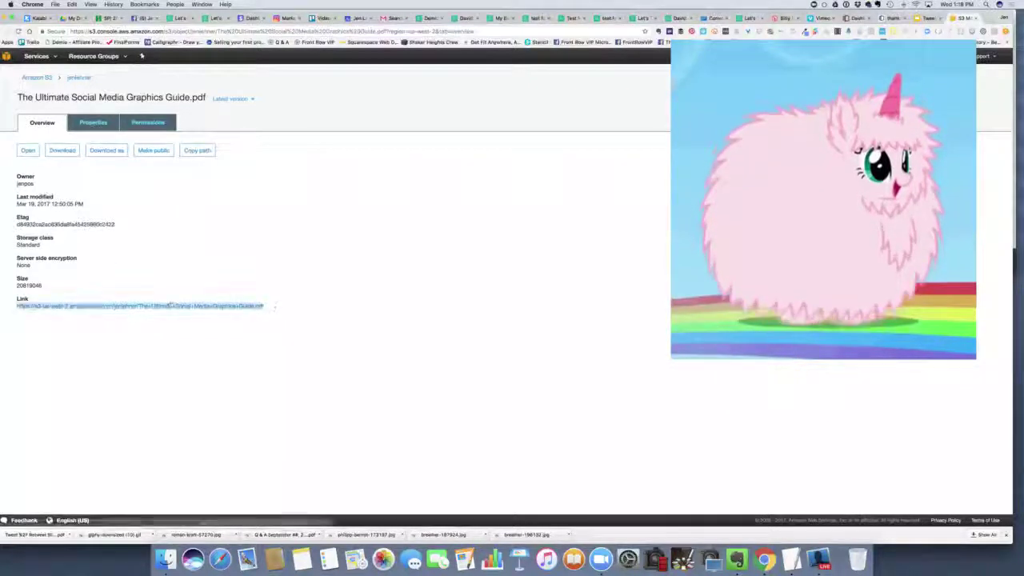
right_click(17, 308)
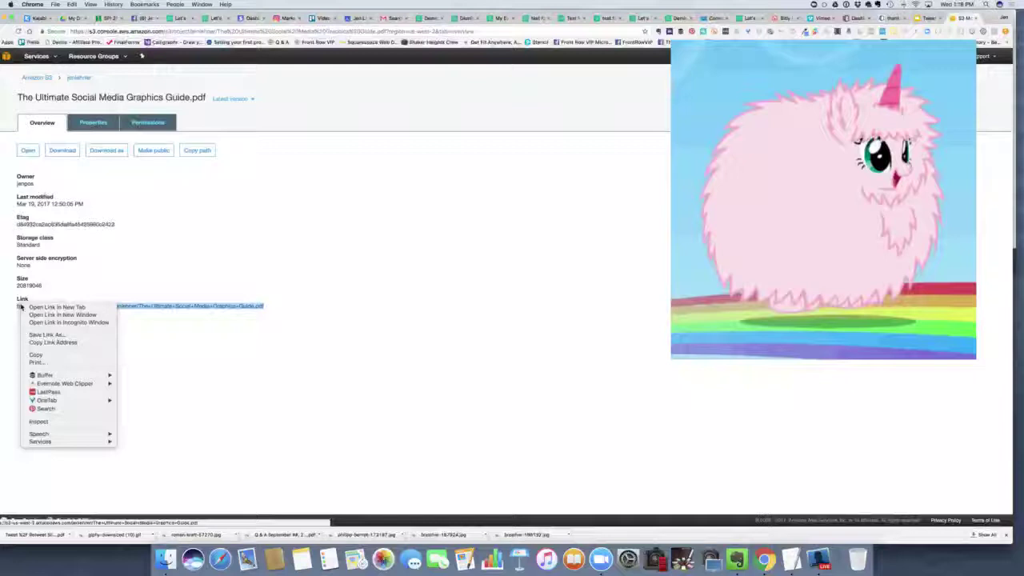
left_click(37, 354)
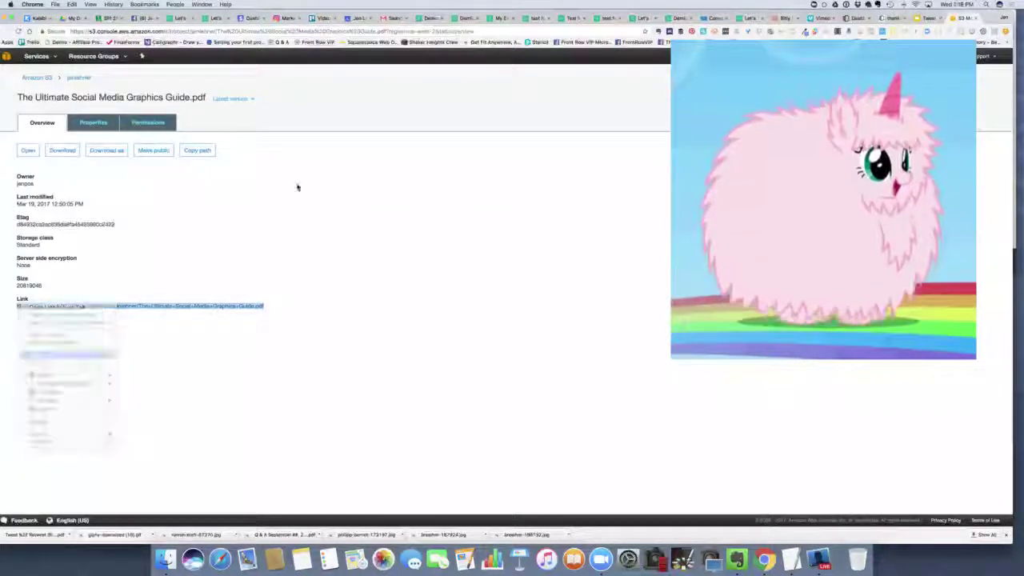
left_click(541, 18)
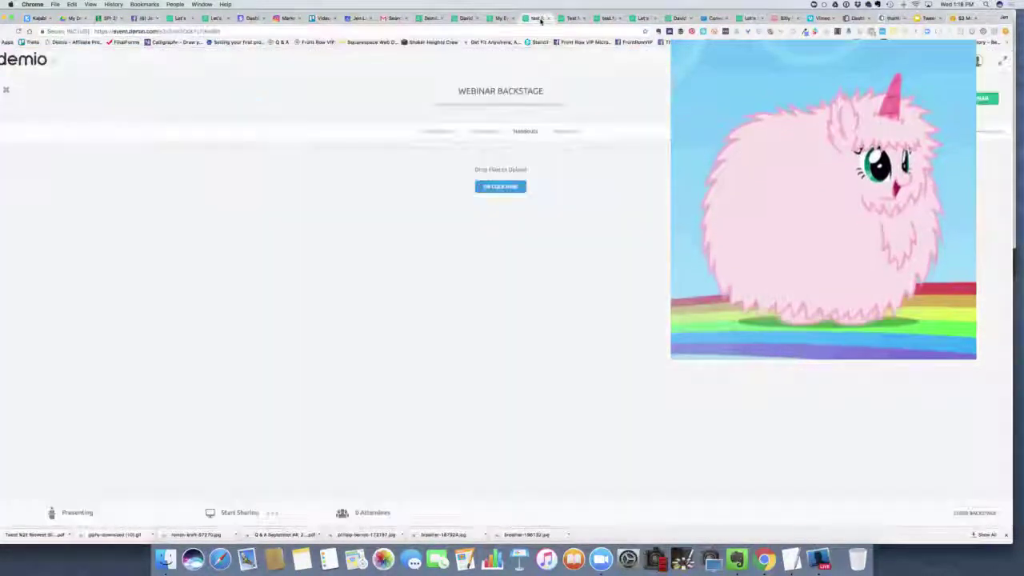
Cancel choosing a handout file, start a new resource in the backstage, and paste the copied S3 link as its button link.
left_click(501, 187)
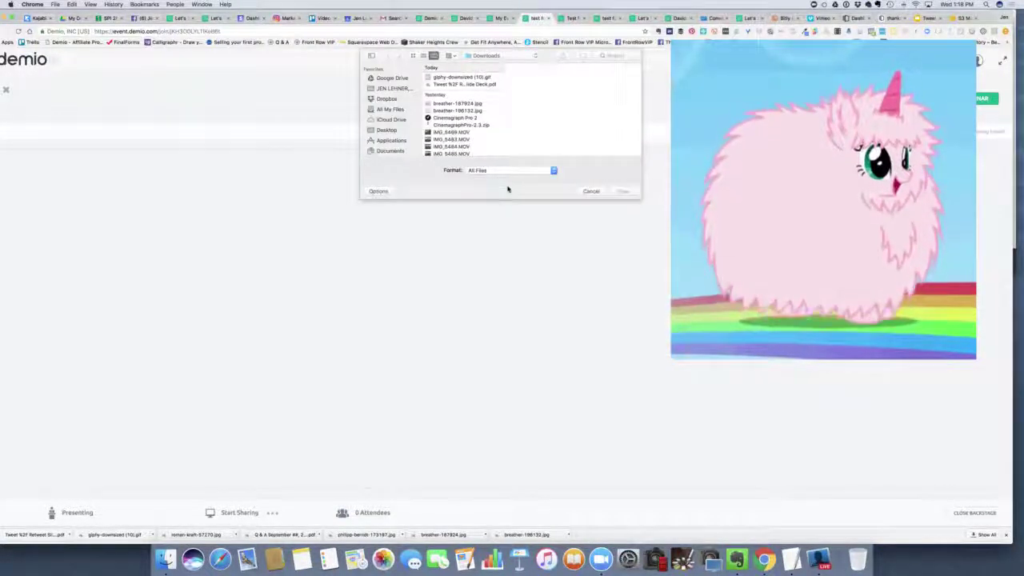
left_click(592, 191)
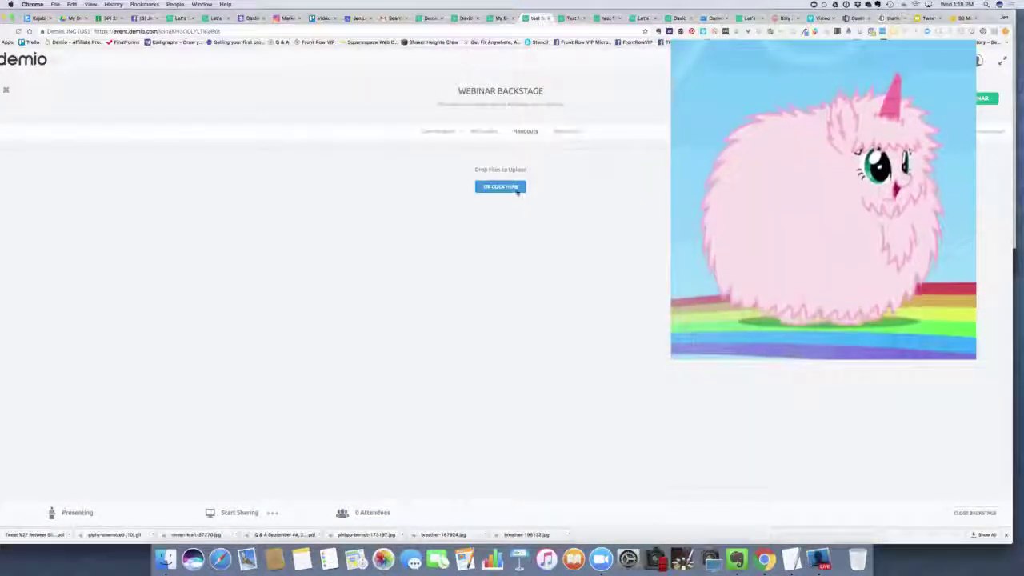
left_click(558, 133)
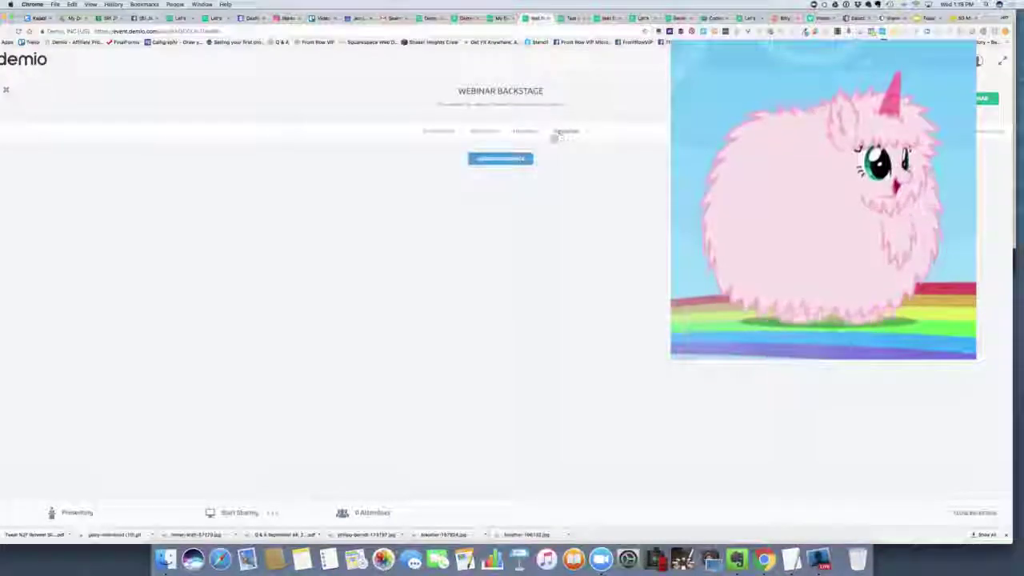
left_click(519, 158)
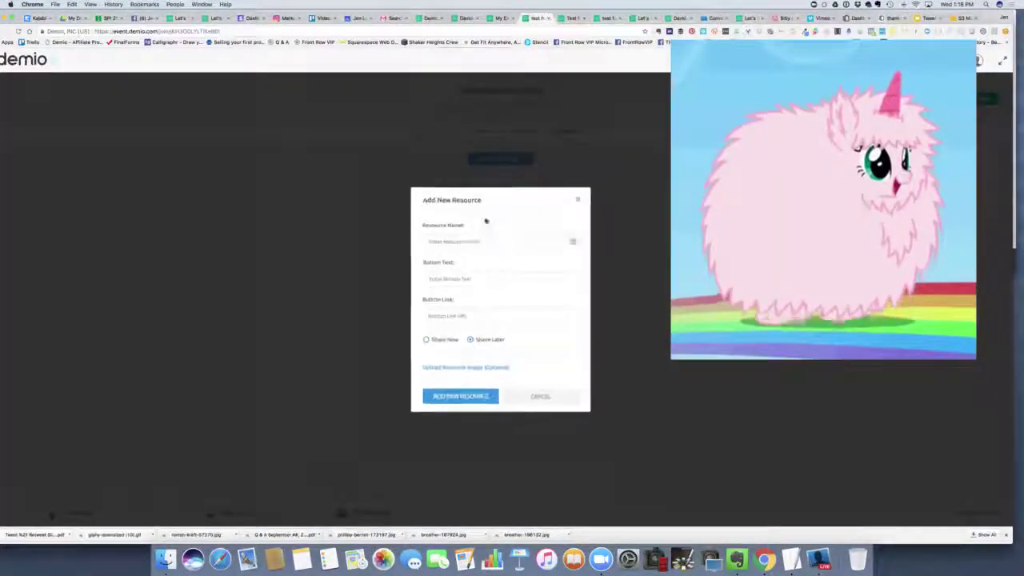
left_click(462, 316)
key("super+v")
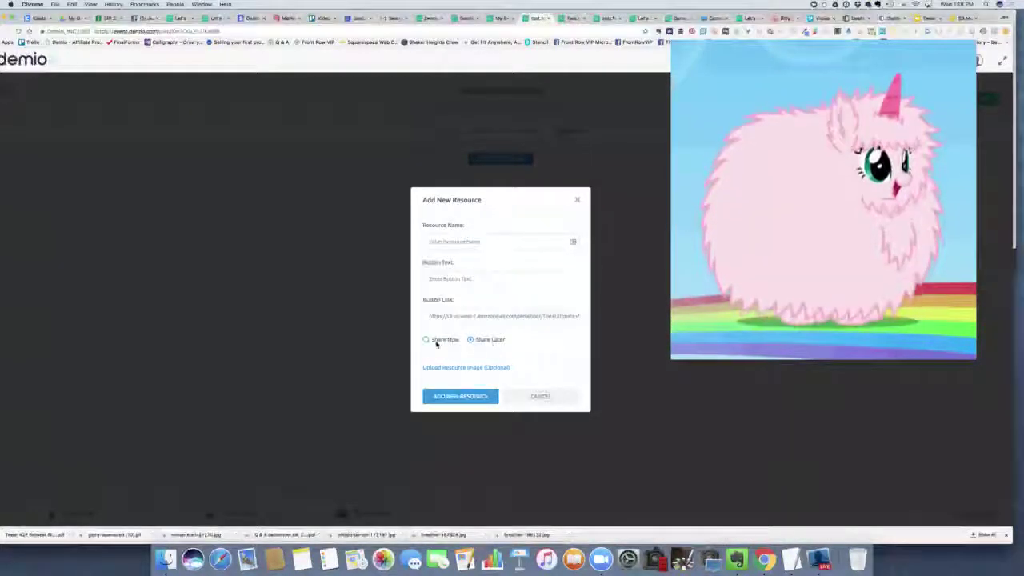
left_click(470, 280)
type("downl")
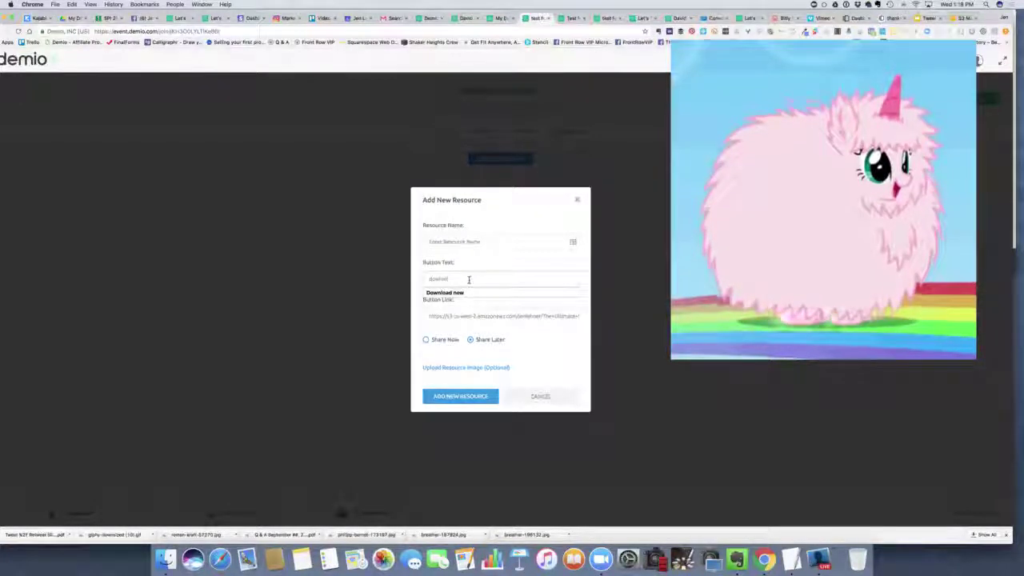
type("oad now")
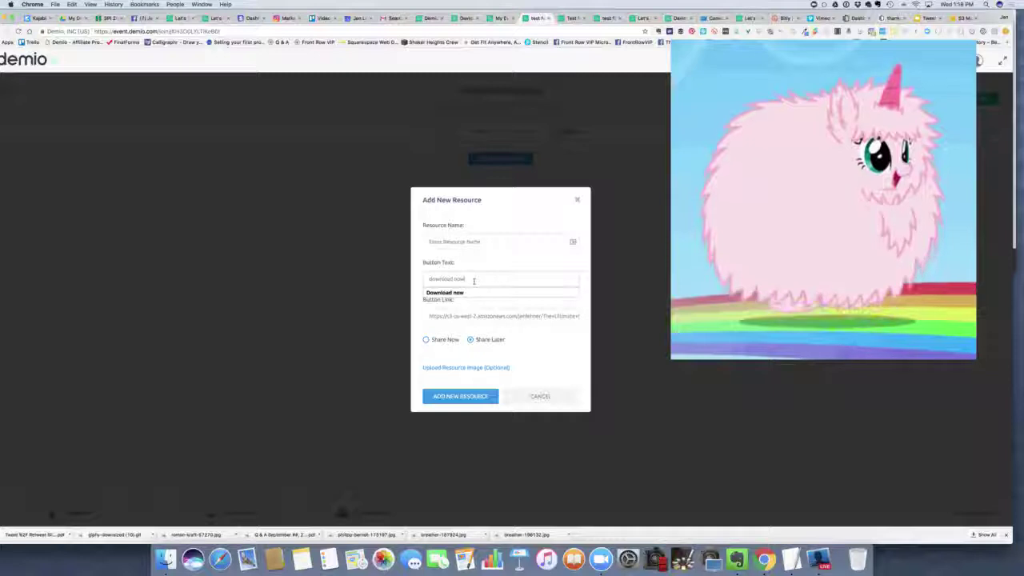
left_click_drag(473, 280, 420, 280)
key("BackSpace")
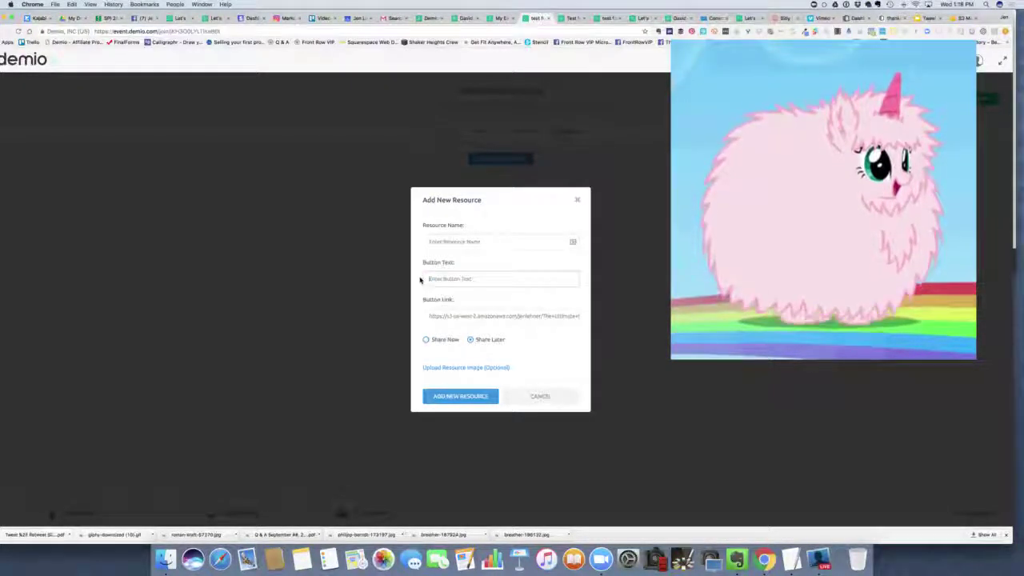
Set the new resource's button text to "get your workbook" and its resource name to "Guide".
type("get")
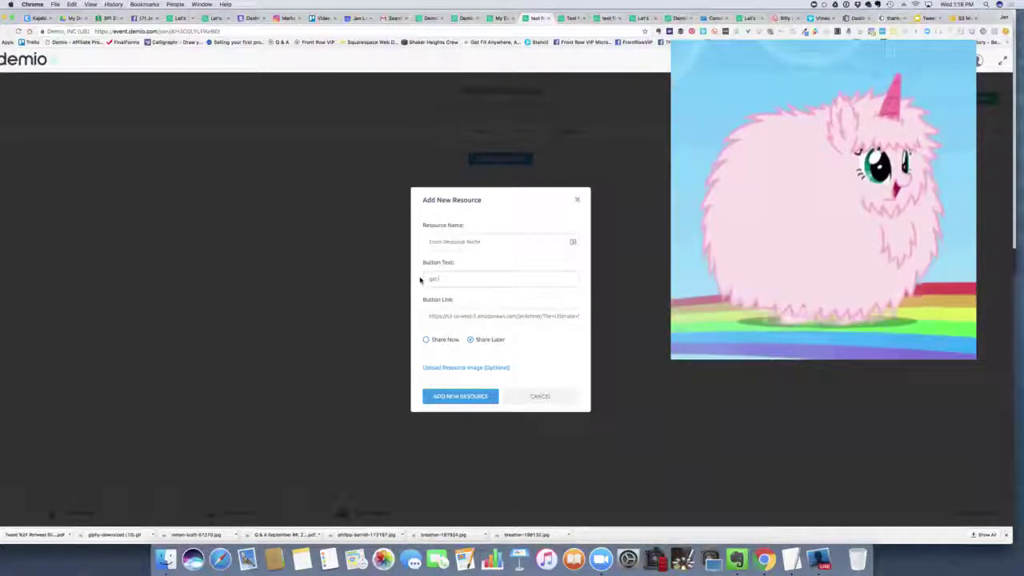
type(" your guidebook")
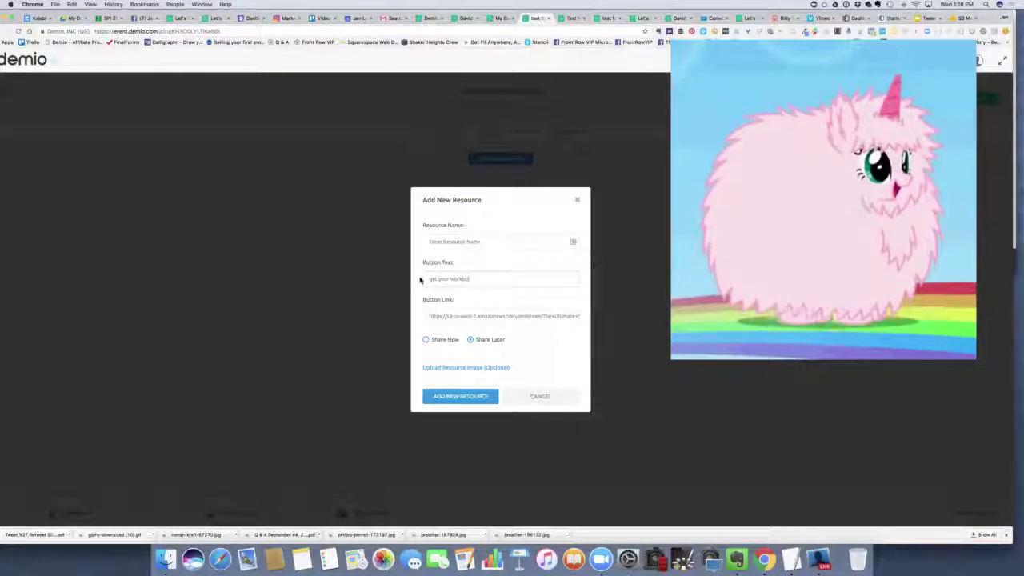
left_click(451, 242)
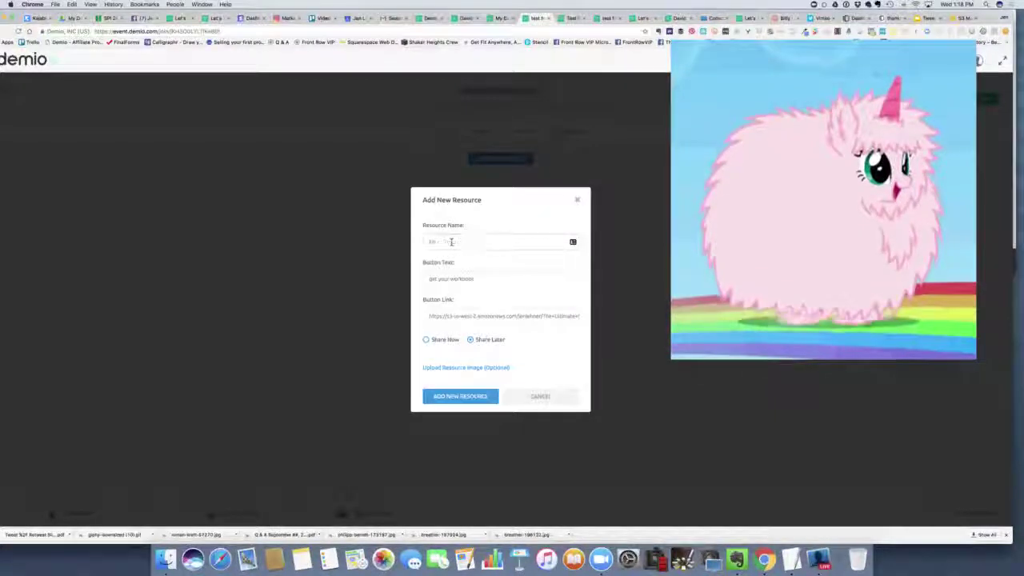
type("Guide")
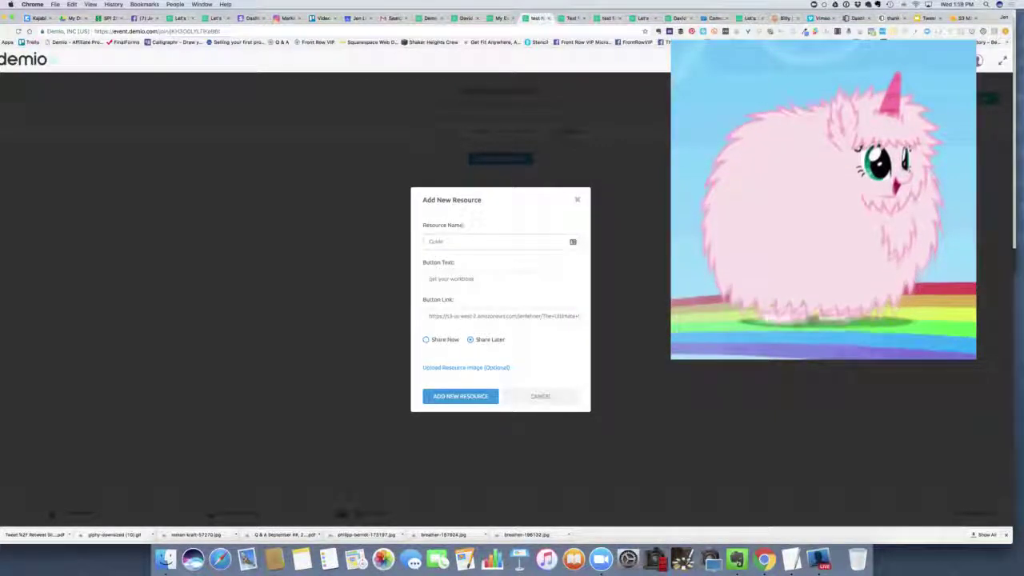
Search this Mac for "guide", upload The Ultimate Social Media Graphics Guide PINTEREST-05.png as the resource image, and add the resource.
left_click(462, 372)
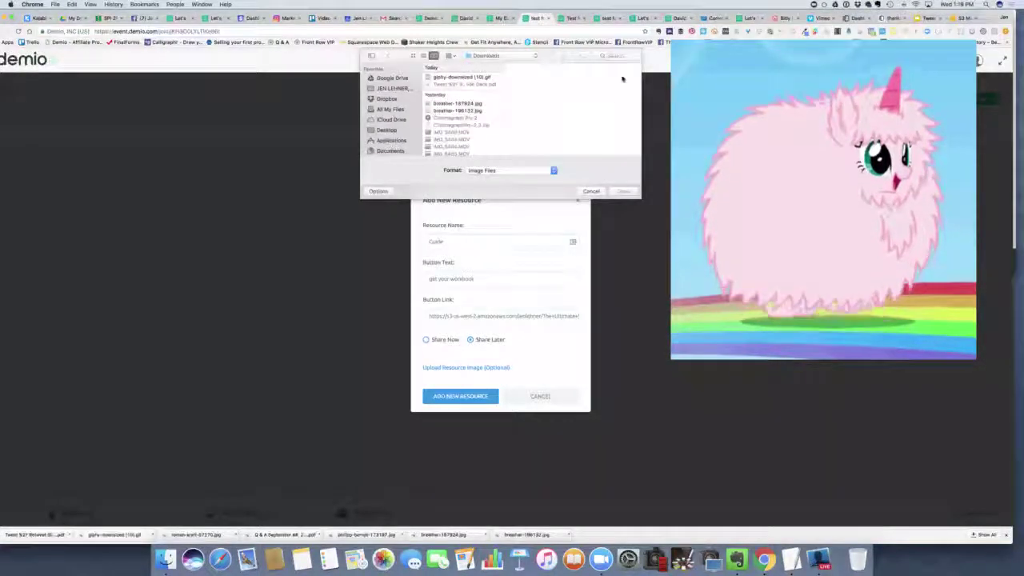
left_click(623, 56)
type("guid")
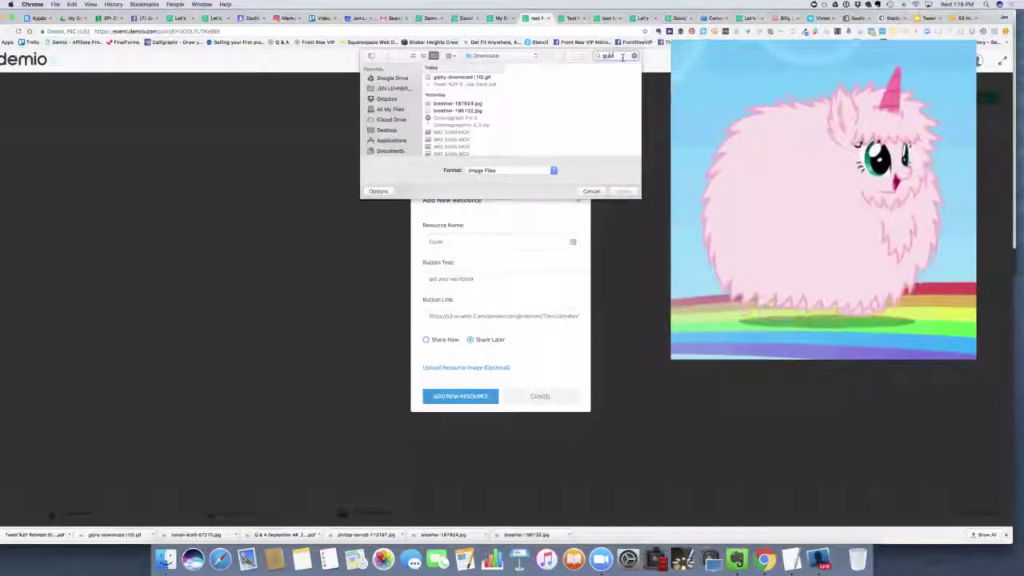
type("e")
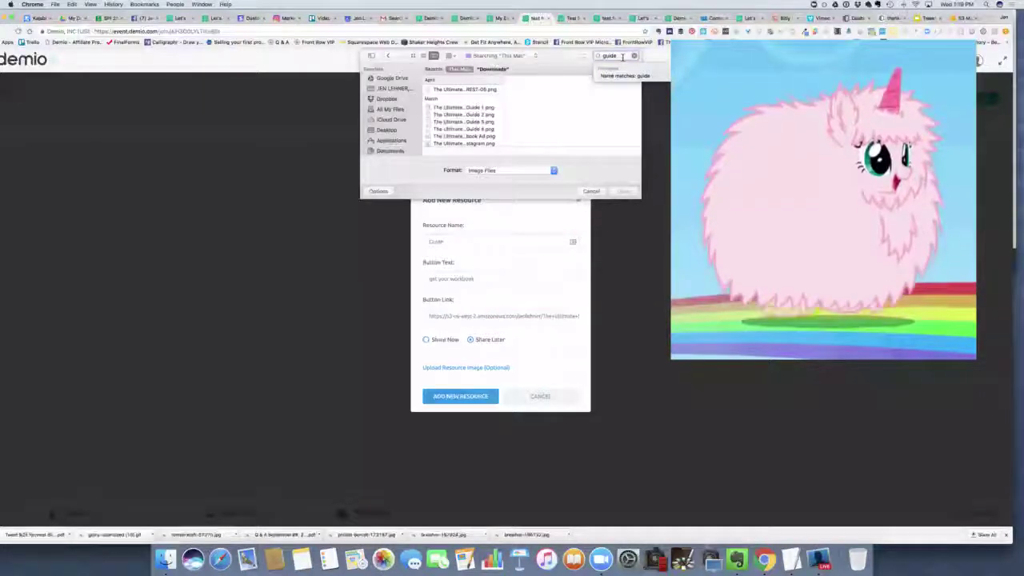
left_click(464, 90)
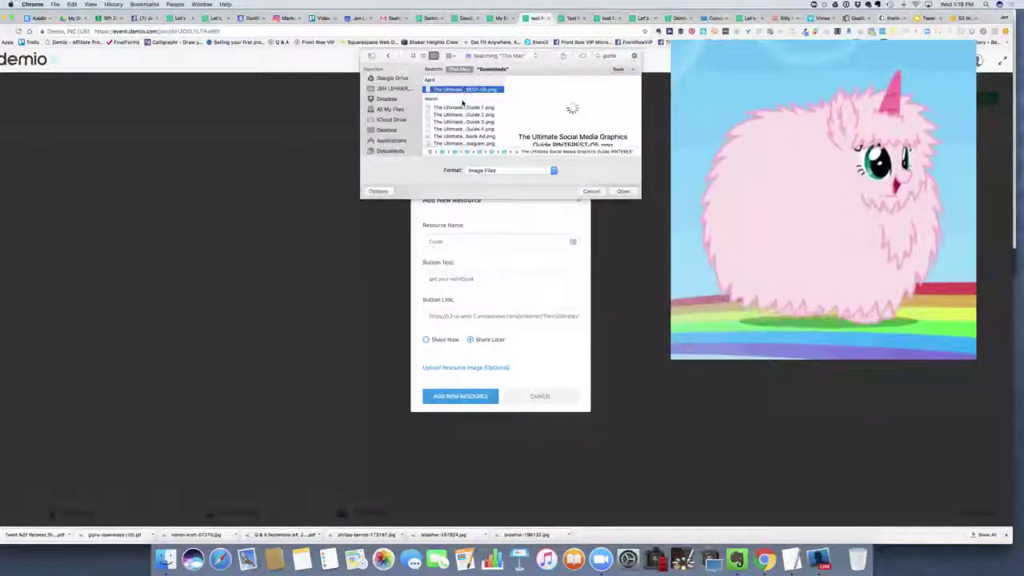
left_click(624, 191)
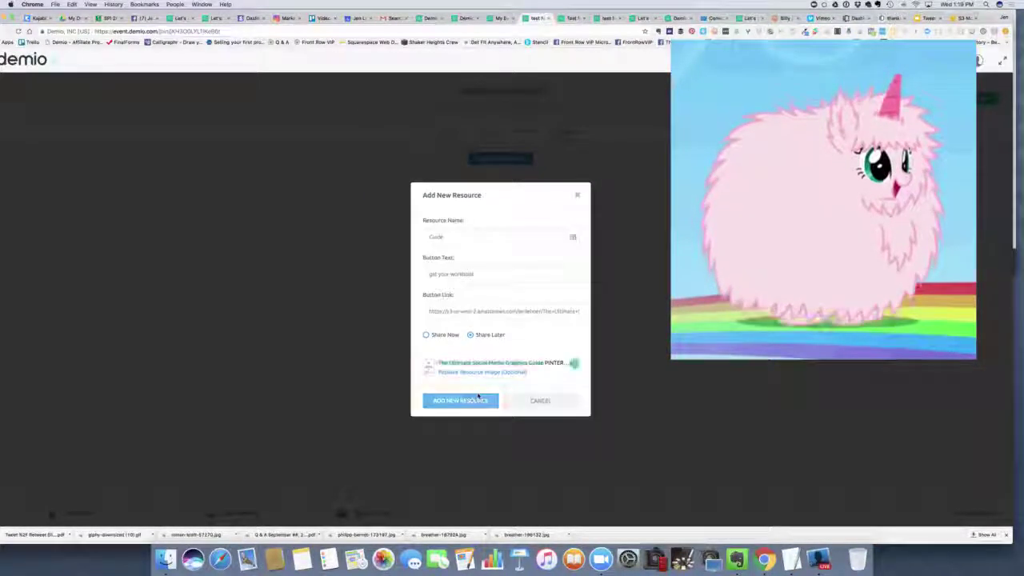
left_click(476, 399)
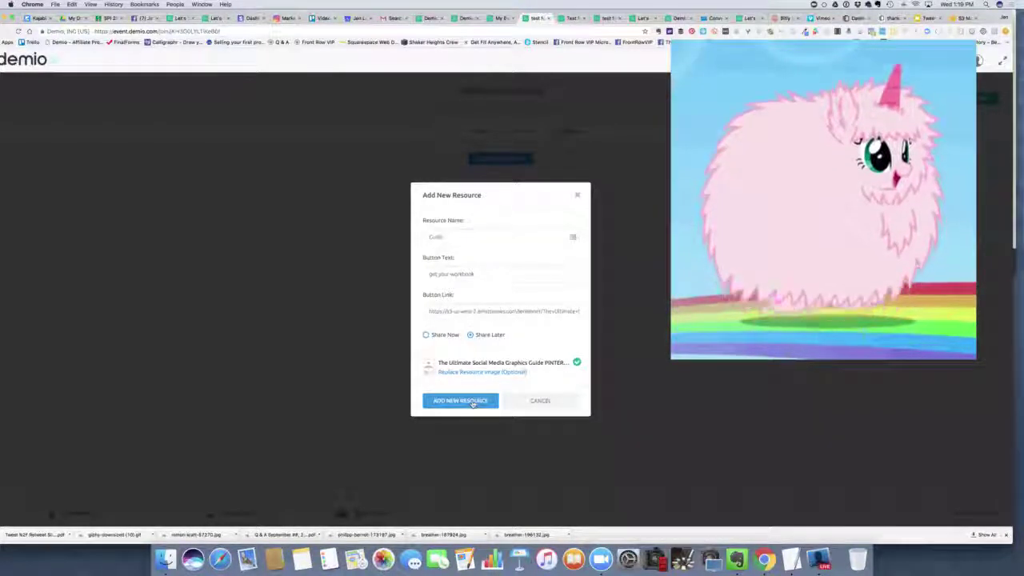
left_click(464, 404)
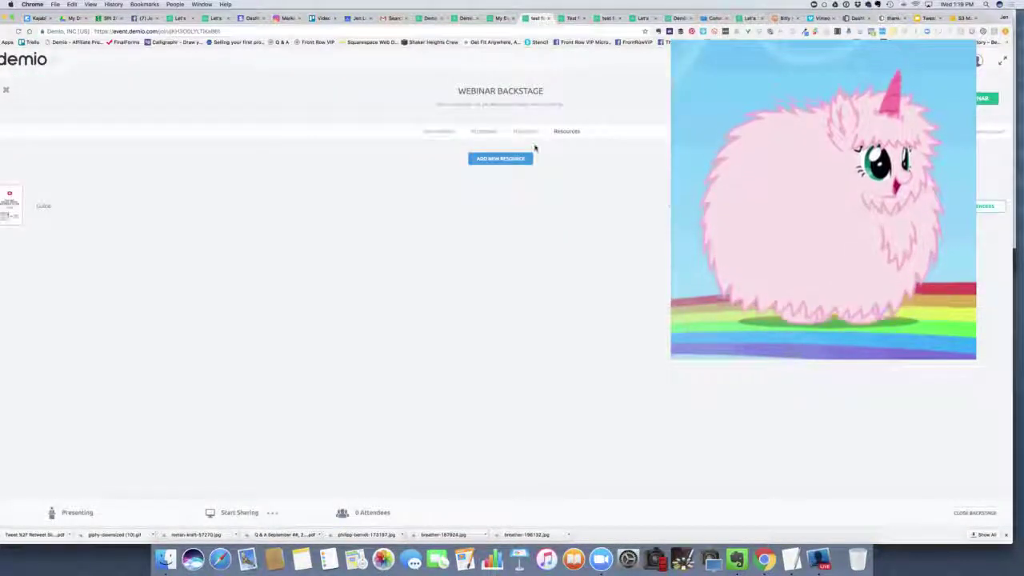
Search this Mac for "pdf" and upload Q & A August 21 – 2017.pdf as a webinar handout.
left_click(528, 133)
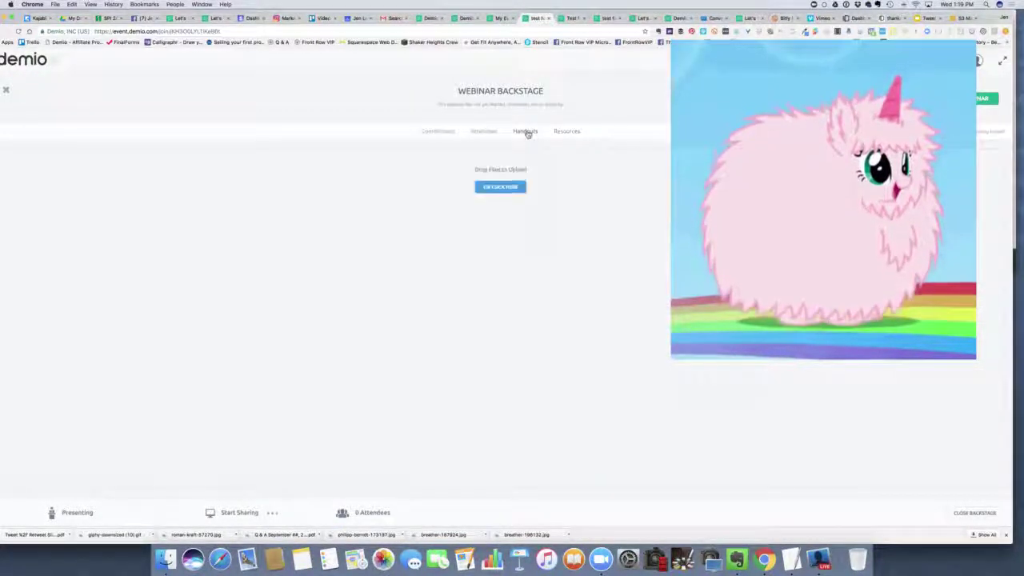
left_click(515, 186)
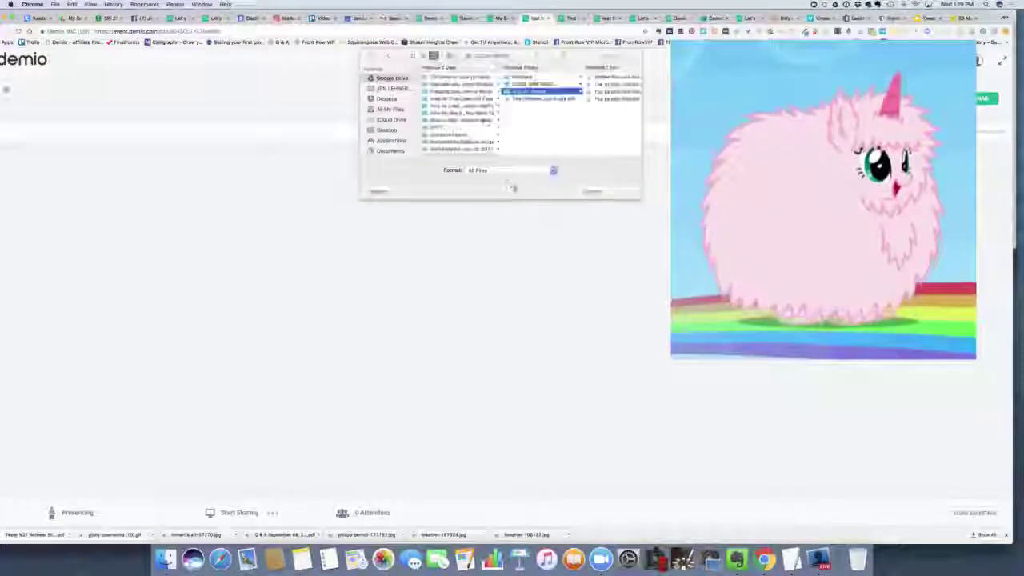
left_click(626, 56)
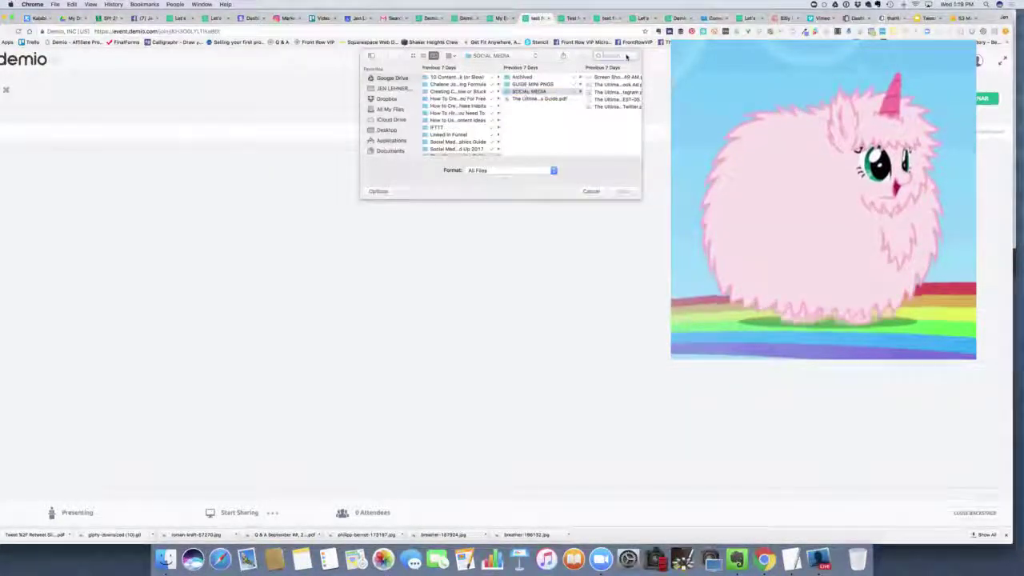
type("pdf")
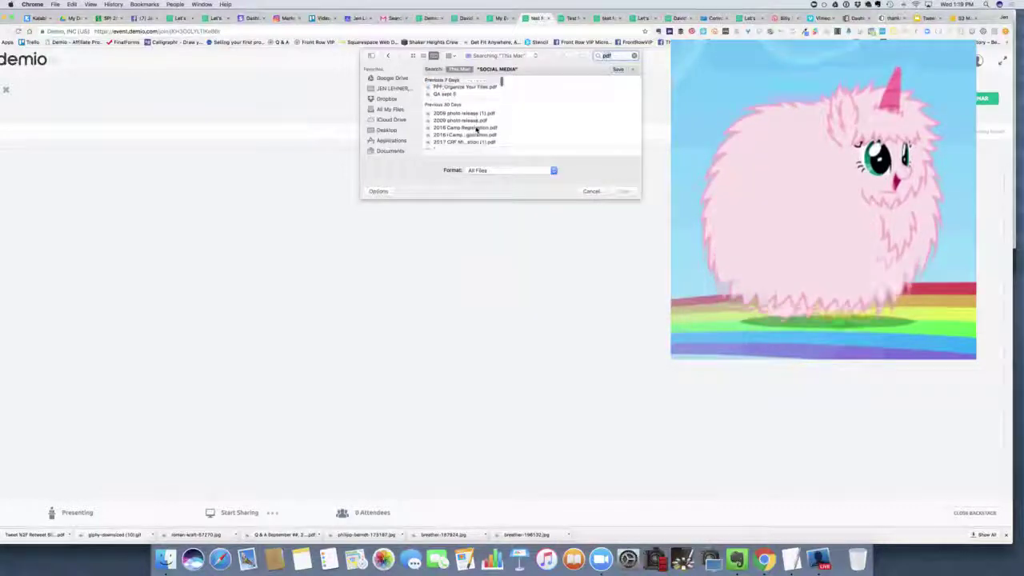
scroll(477, 130, "down", 3)
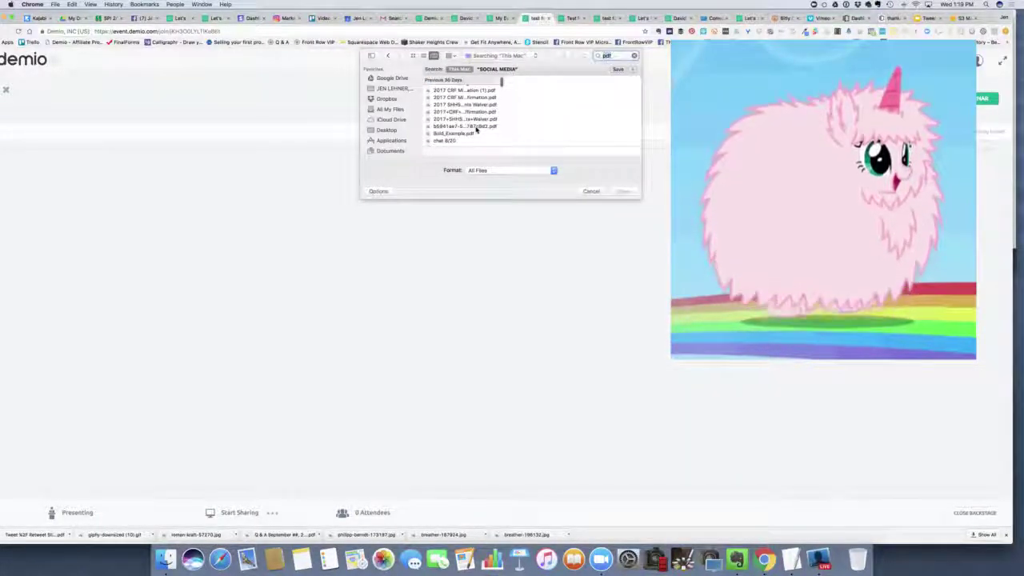
scroll(477, 130, "down", 3)
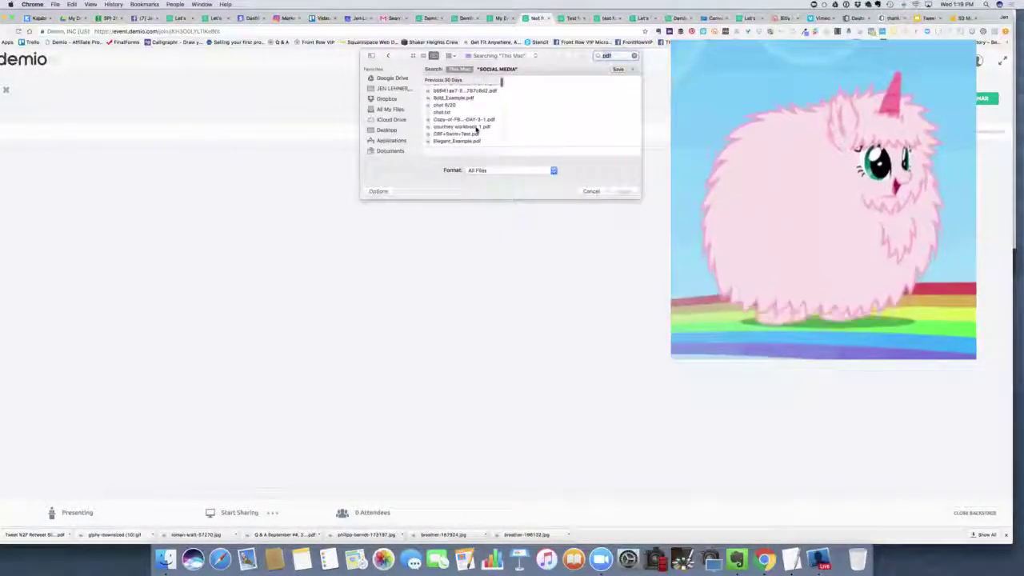
scroll(477, 129, "down", 3)
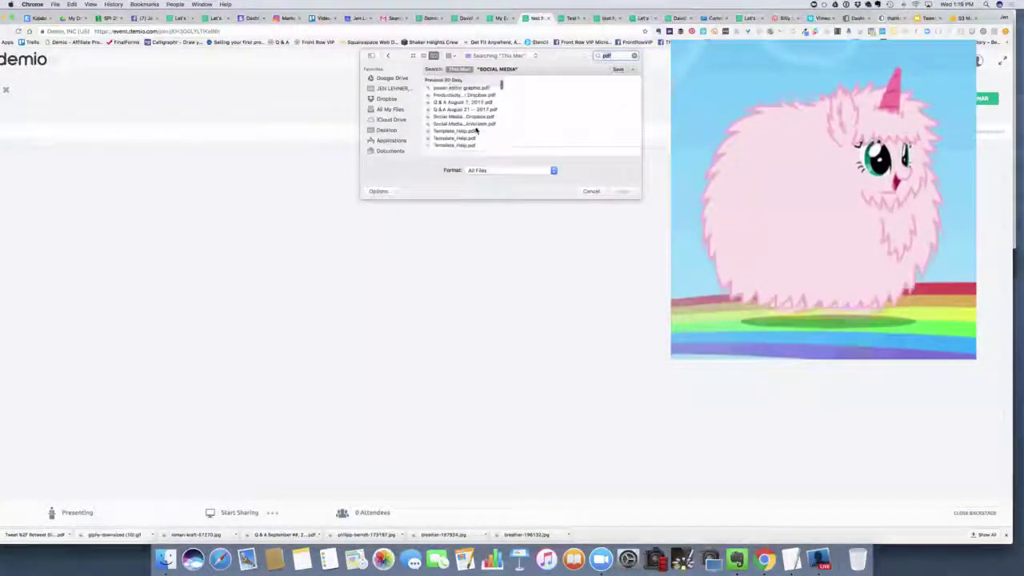
left_click(478, 110)
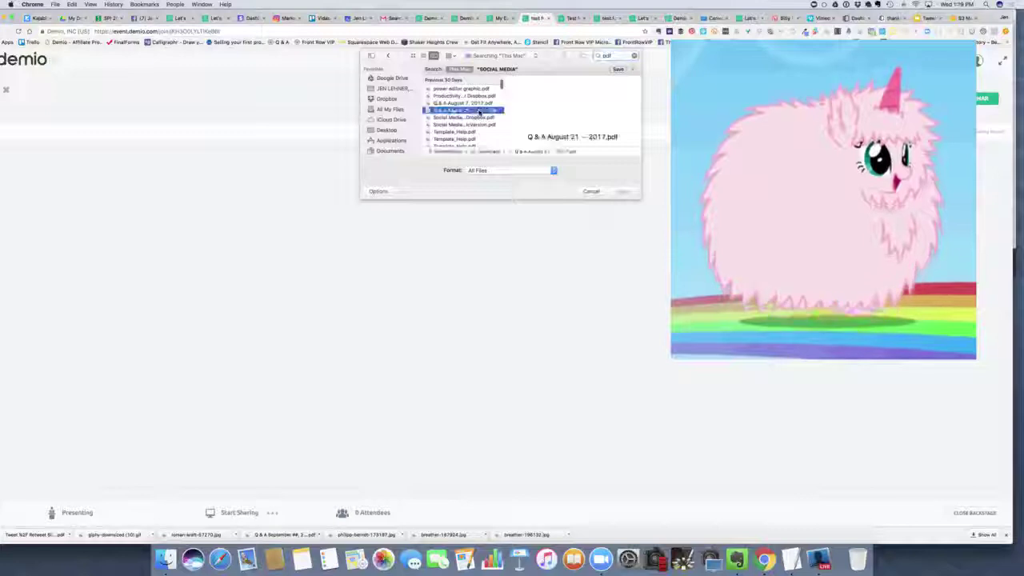
left_click(622, 191)
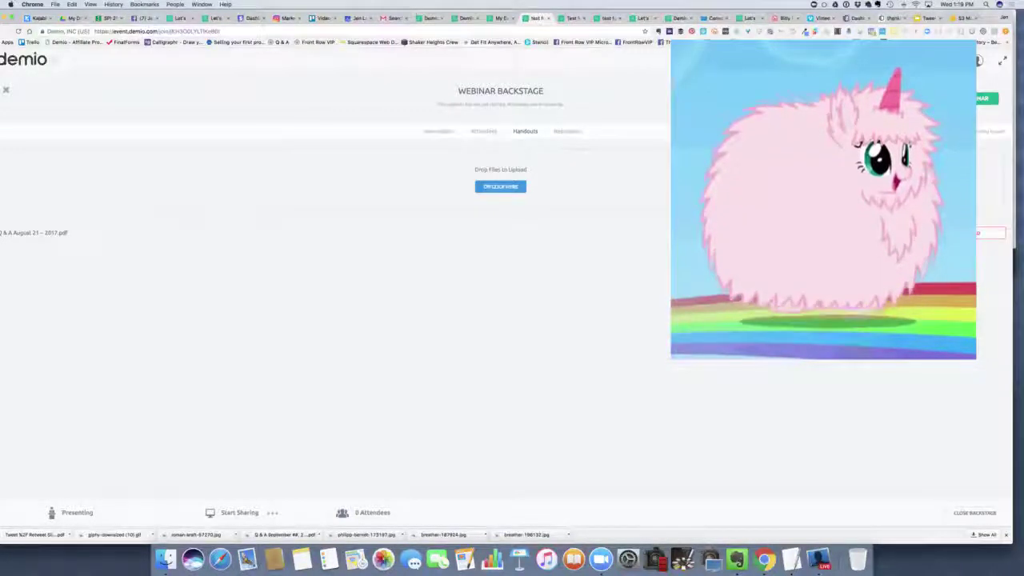
Review the attendees and coordinators sections of the webinar backstage.
left_click(572, 134)
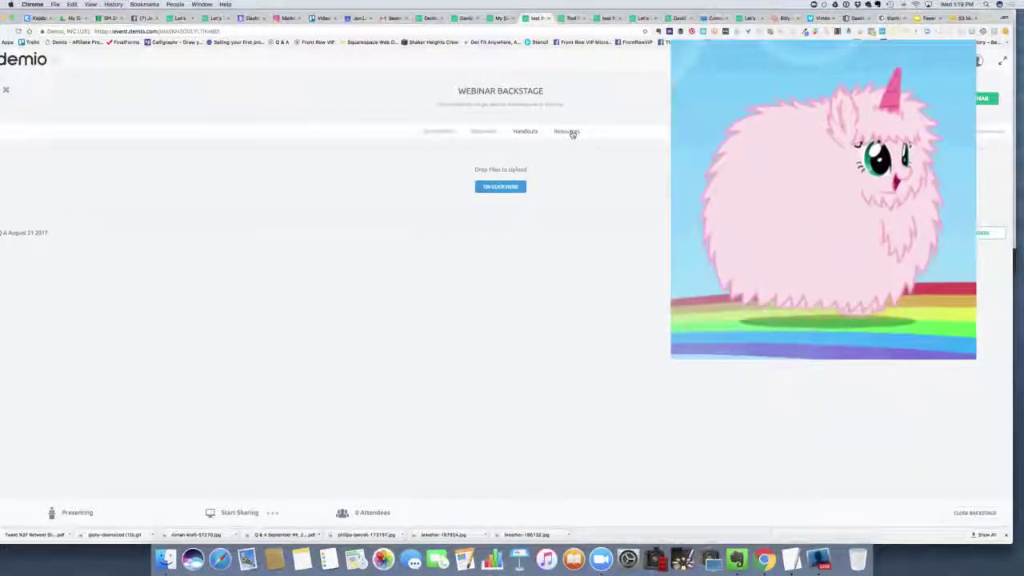
left_click(483, 133)
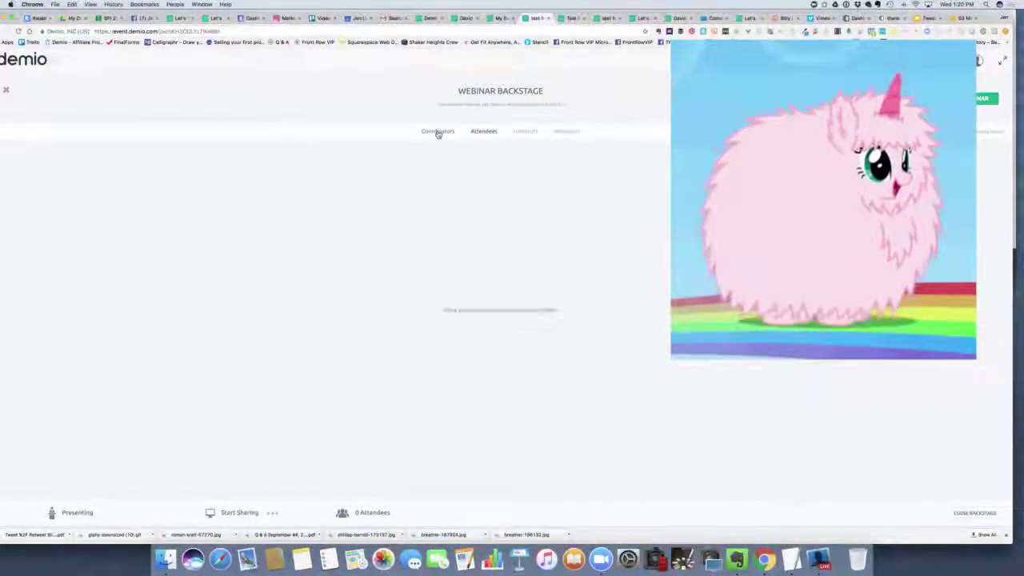
left_click(437, 132)
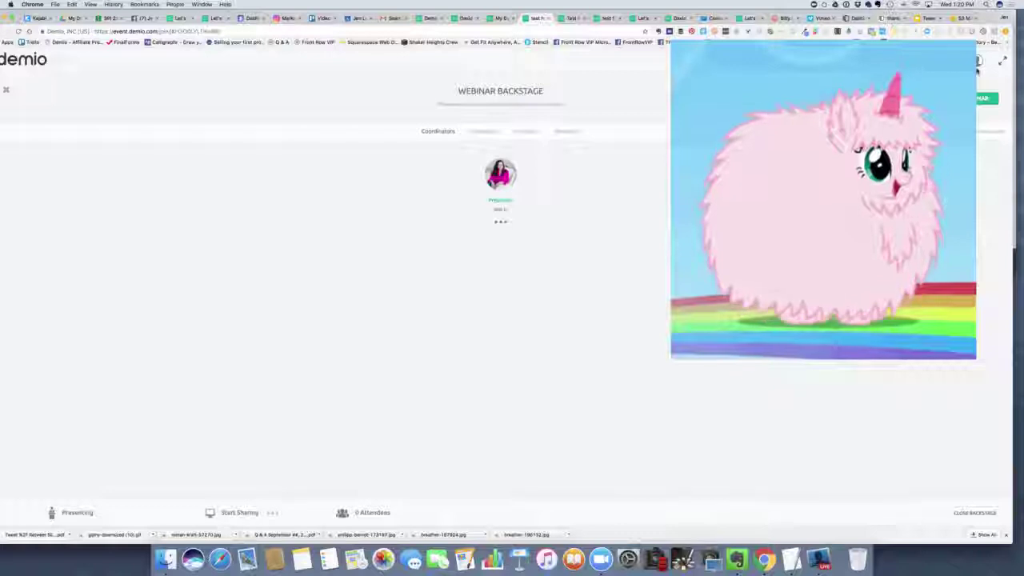
Open the webinar's chat panel, request a page reload, and choose to stay on the site.
left_click(977, 70)
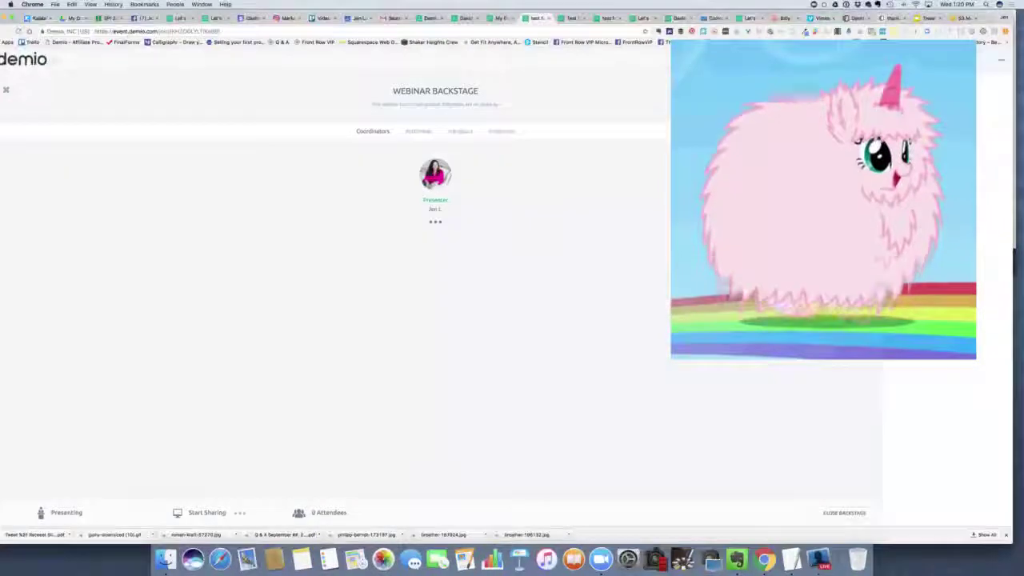
key("super+r")
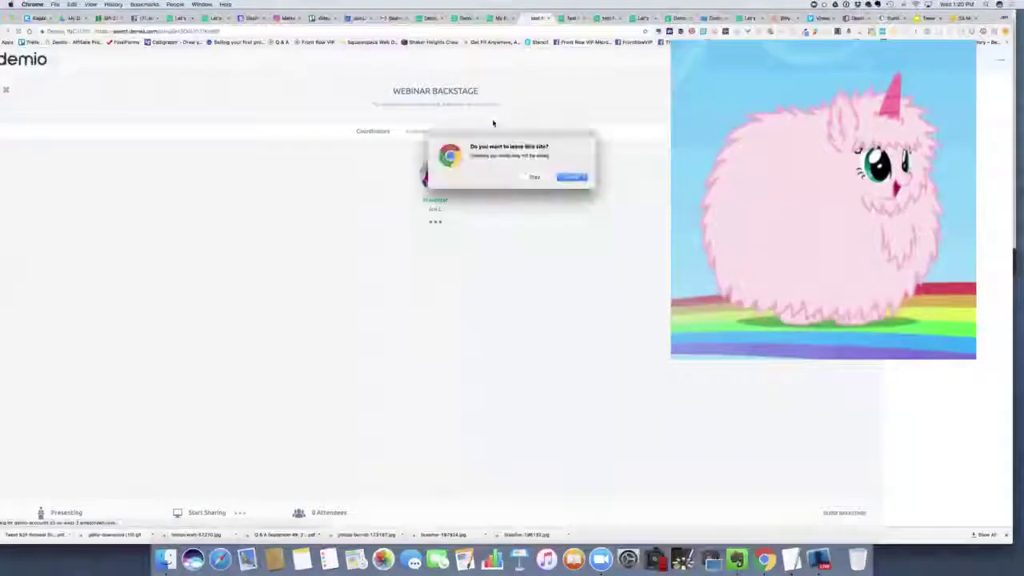
left_click(543, 177)
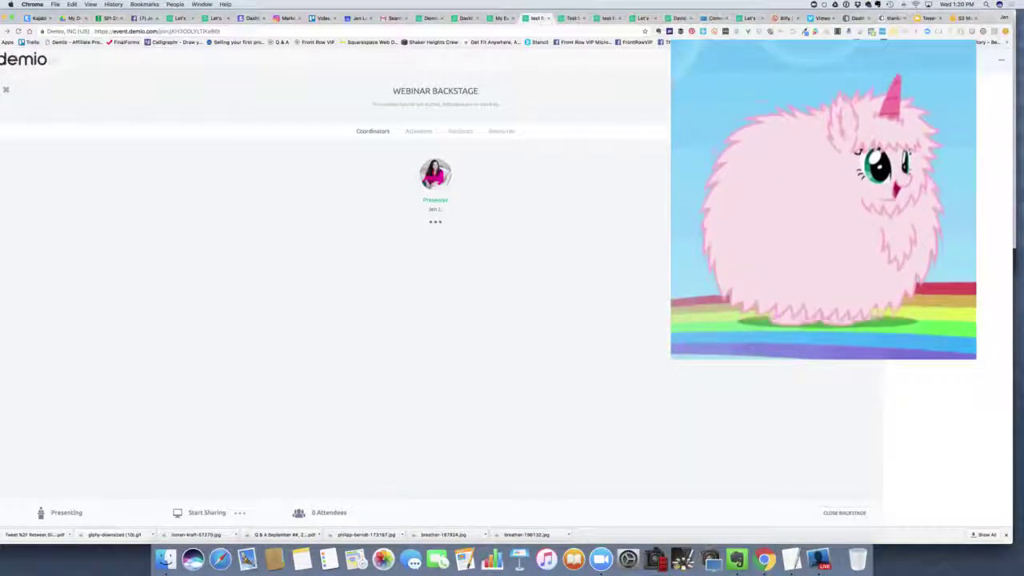
Close the backstage, dismiss the webcam and audio settings, and send a hello message to everyone in the chat.
left_click(845, 515)
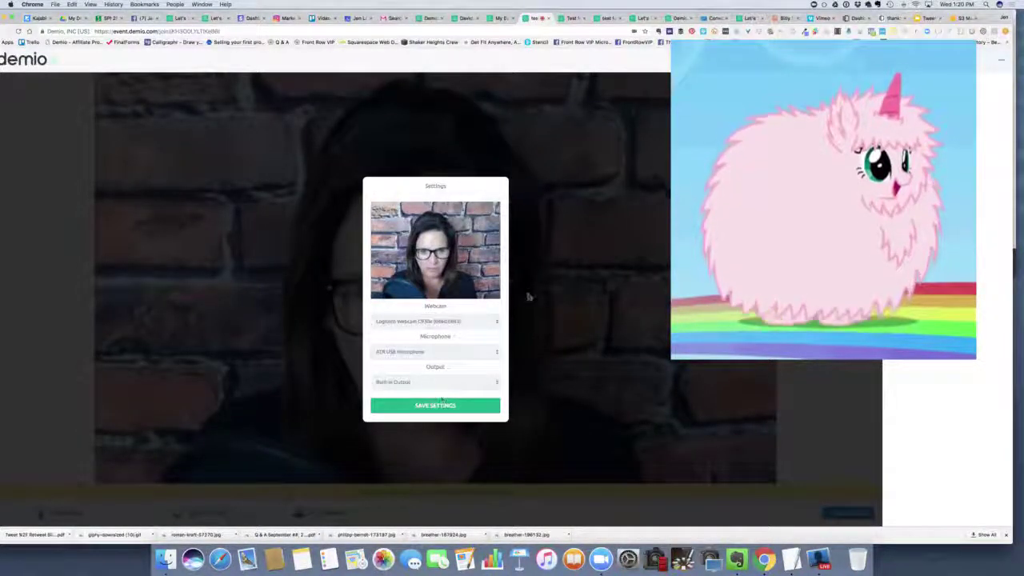
left_click(547, 256)
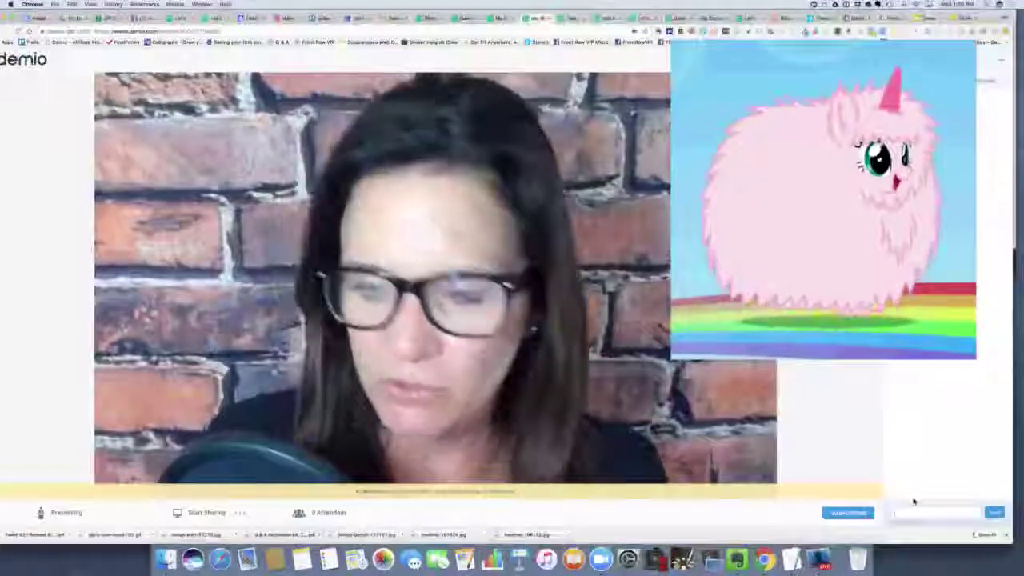
type("hello everyo")
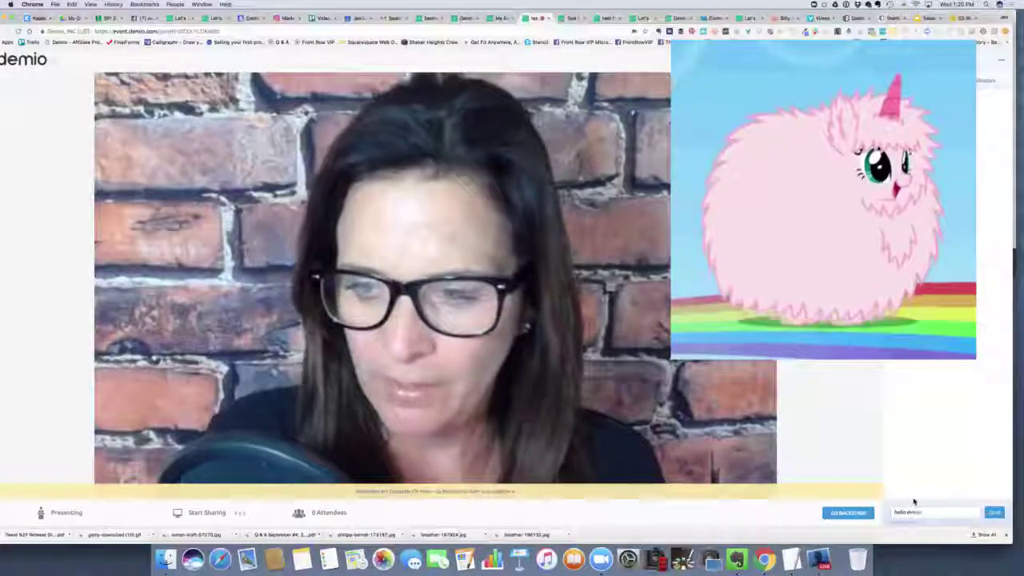
key("Return")
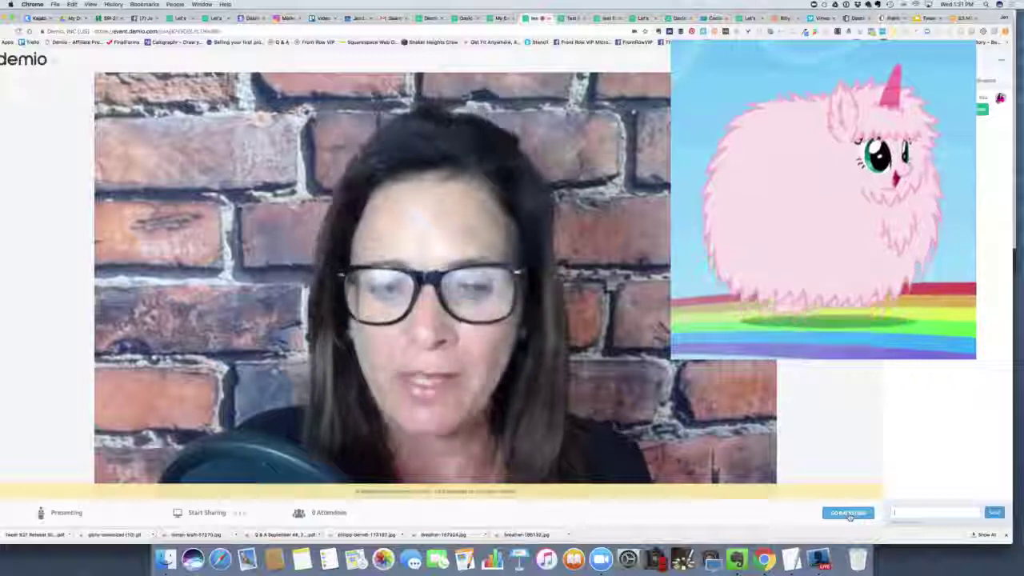
Start the webinar from the backstage and confirm starting it ahead of its scheduled time.
left_click(850, 517)
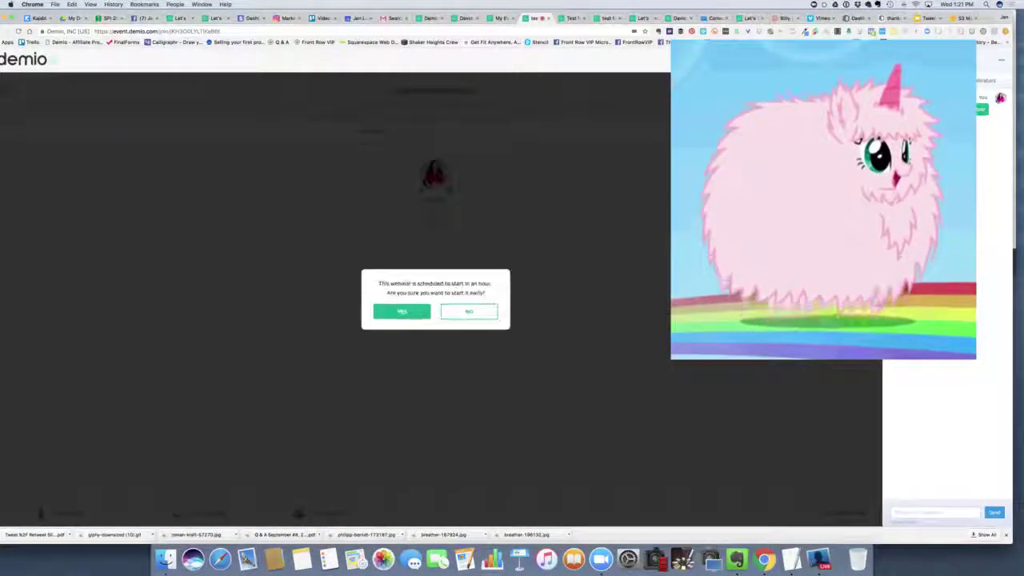
left_click(410, 318)
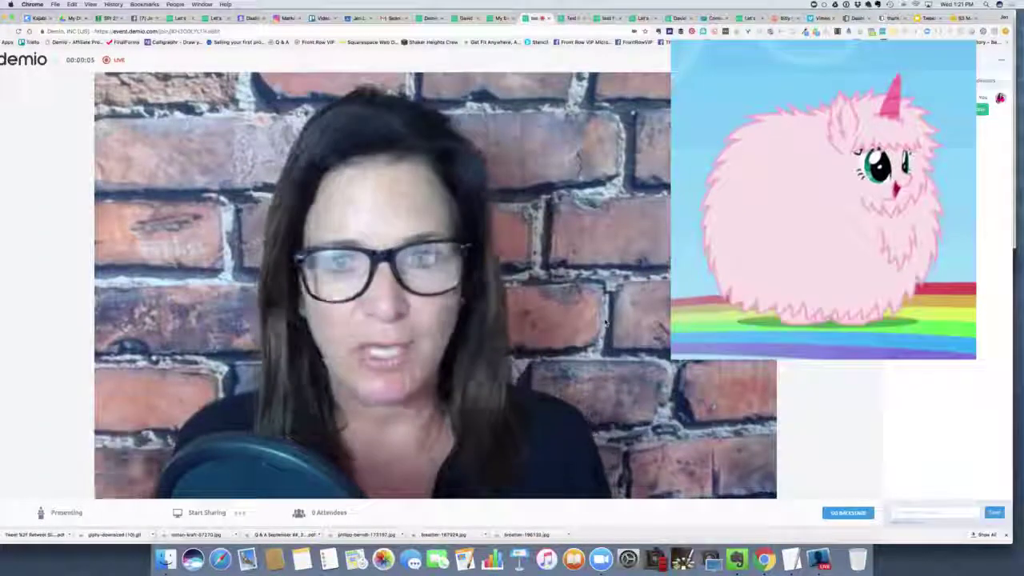
Reopen the backstage during the live webinar, review its attendees, handouts and resources, and return to the live room.
left_click(853, 513)
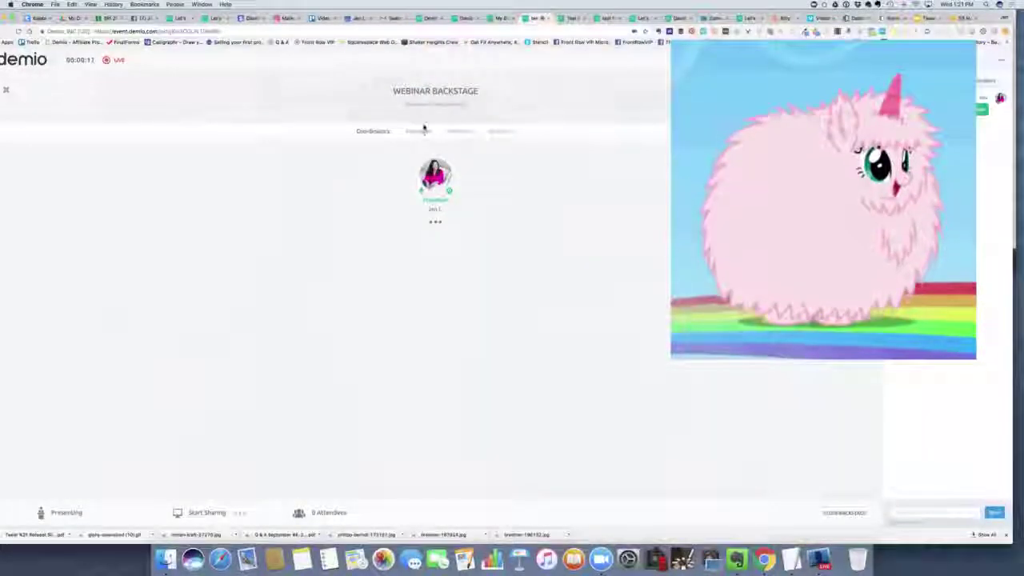
left_click(420, 132)
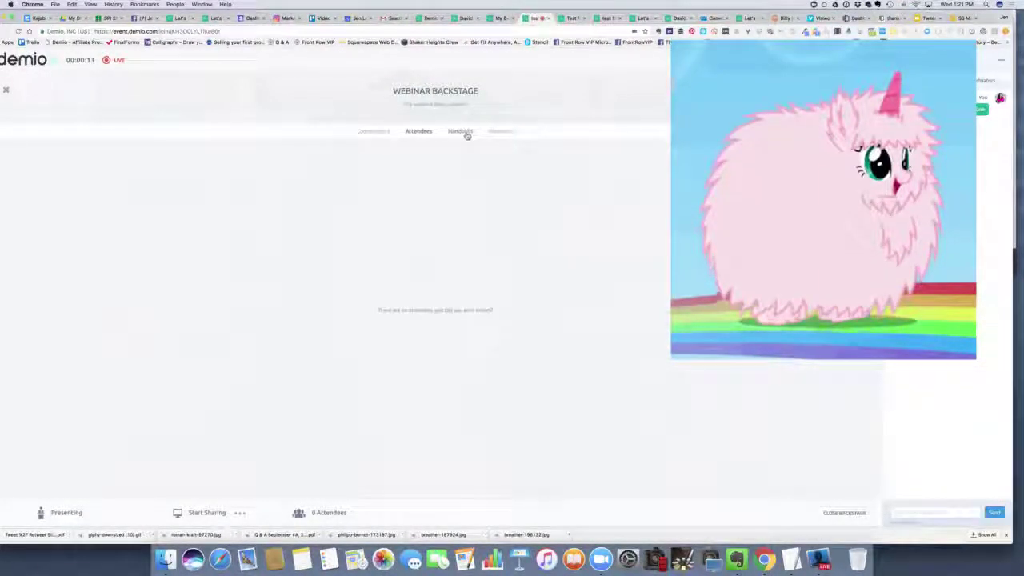
left_click(462, 132)
left_click(500, 136)
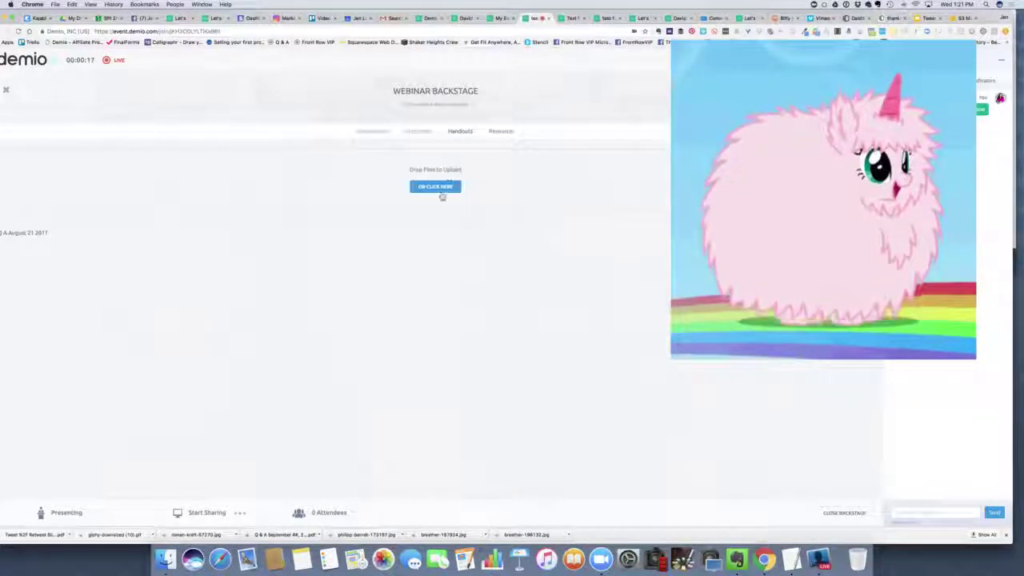
left_click(497, 133)
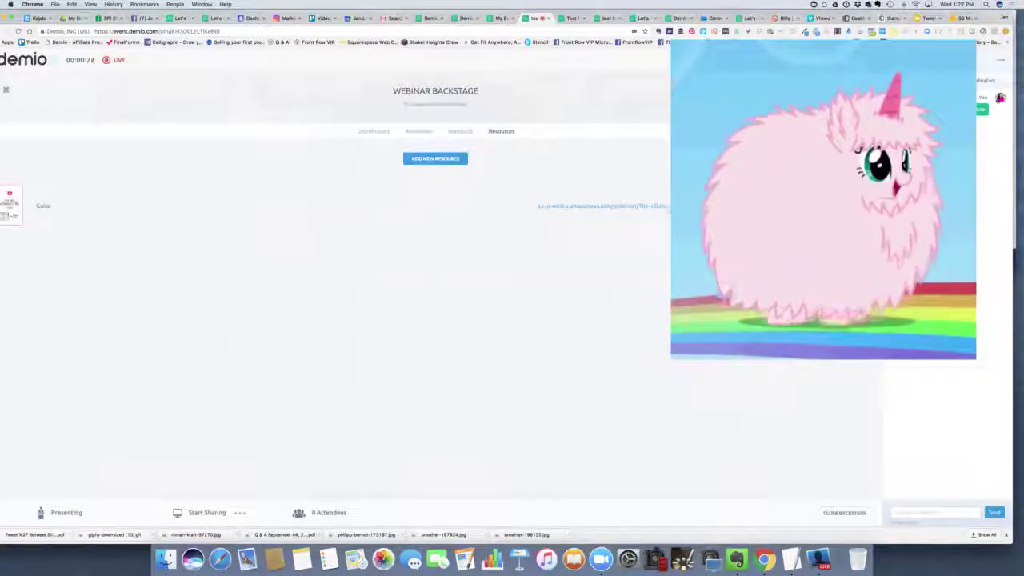
left_click(856, 514)
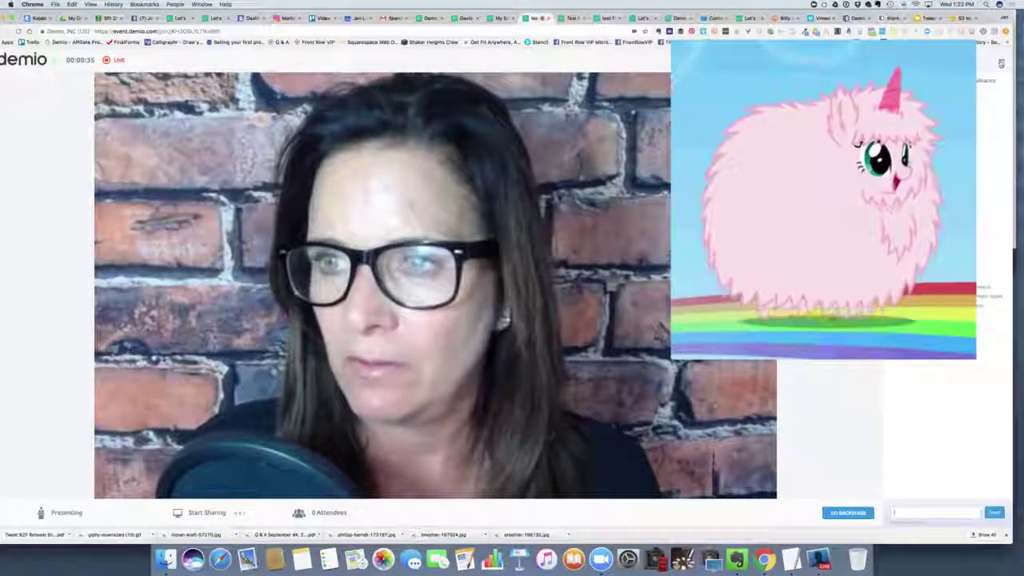
Try the live room's full-screen view, exit it, and leave the chat panel hidden.
left_click(1001, 63)
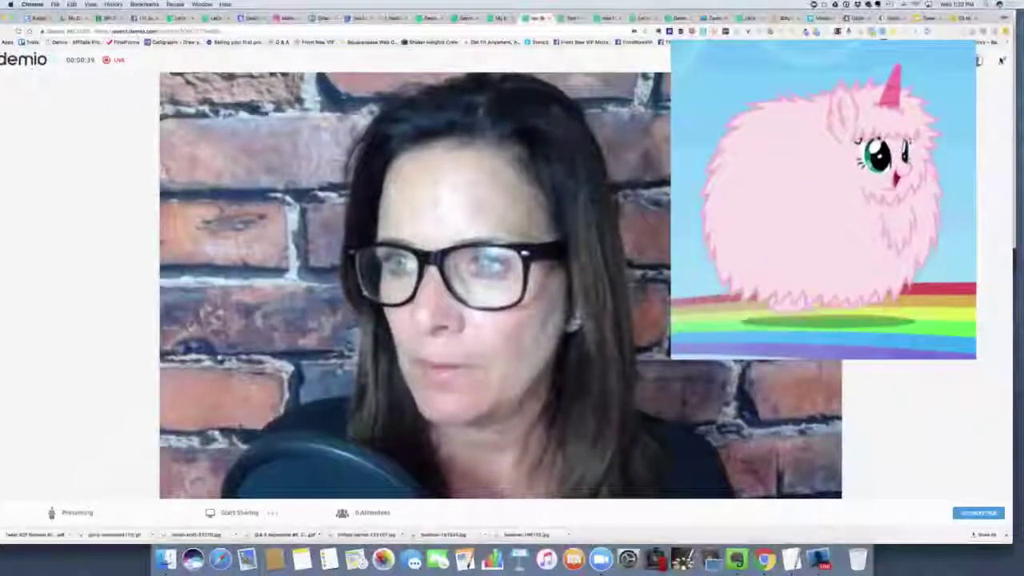
left_click(1001, 60)
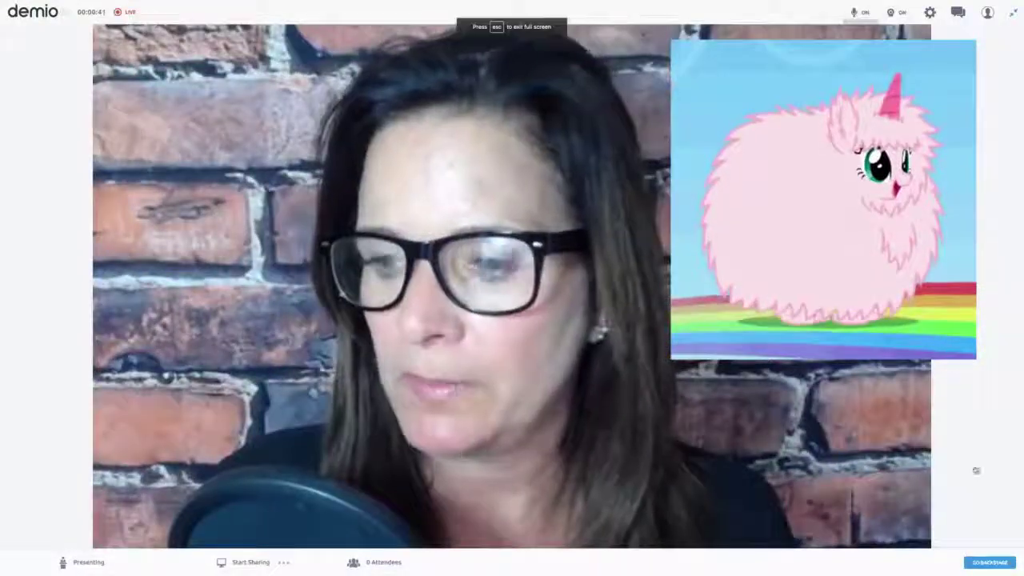
left_click(1015, 15)
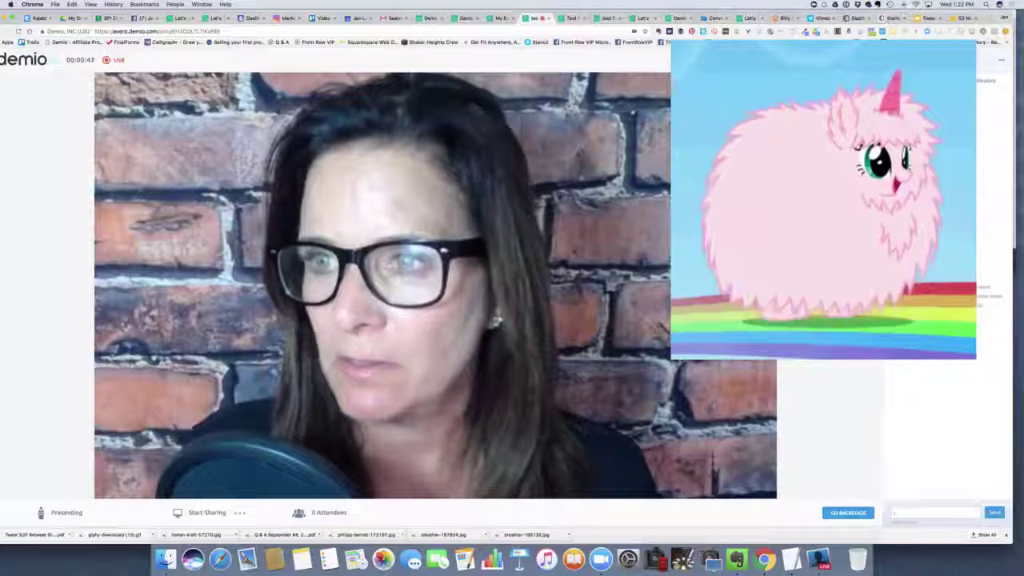
left_click(934, 513)
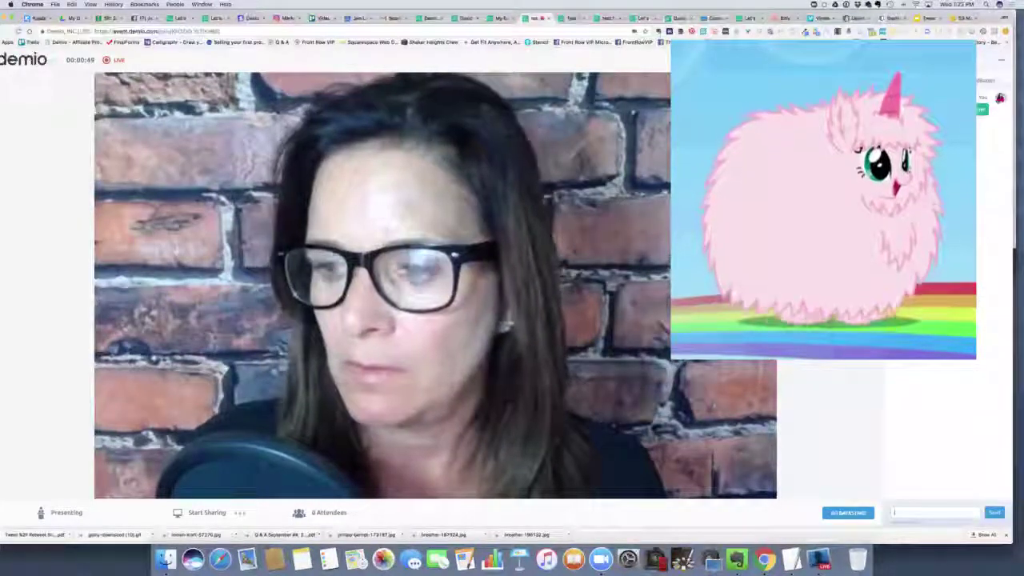
left_click(1003, 60)
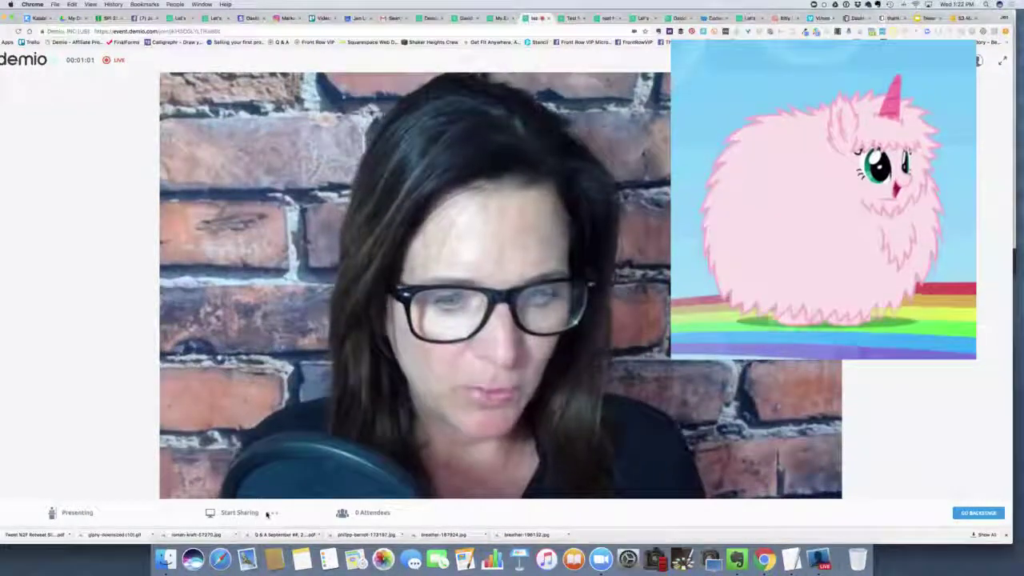
Try sharing the screen from the live room, including the option to share another screen, and cancel the screen selection.
left_click(238, 512)
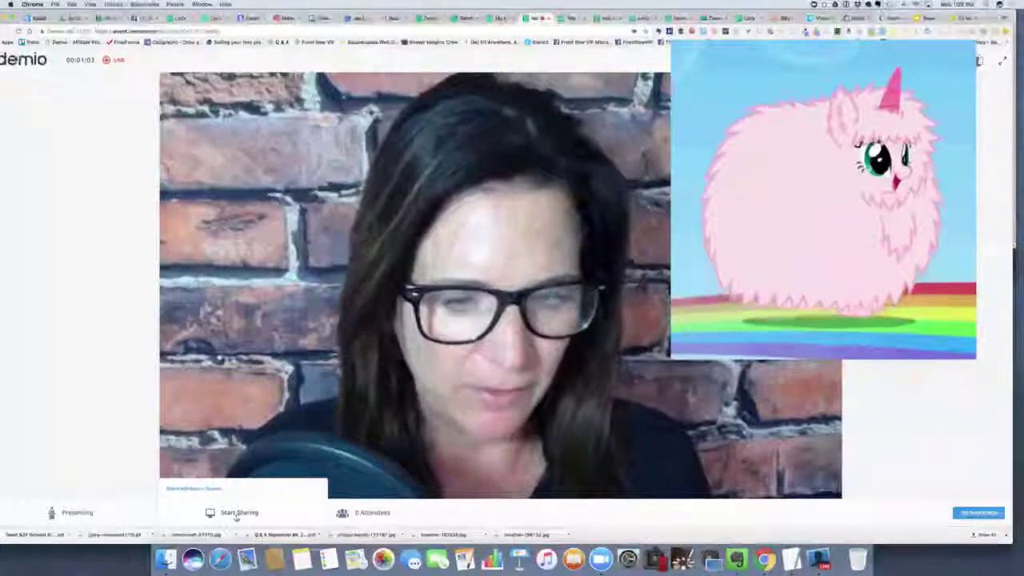
left_click(200, 489)
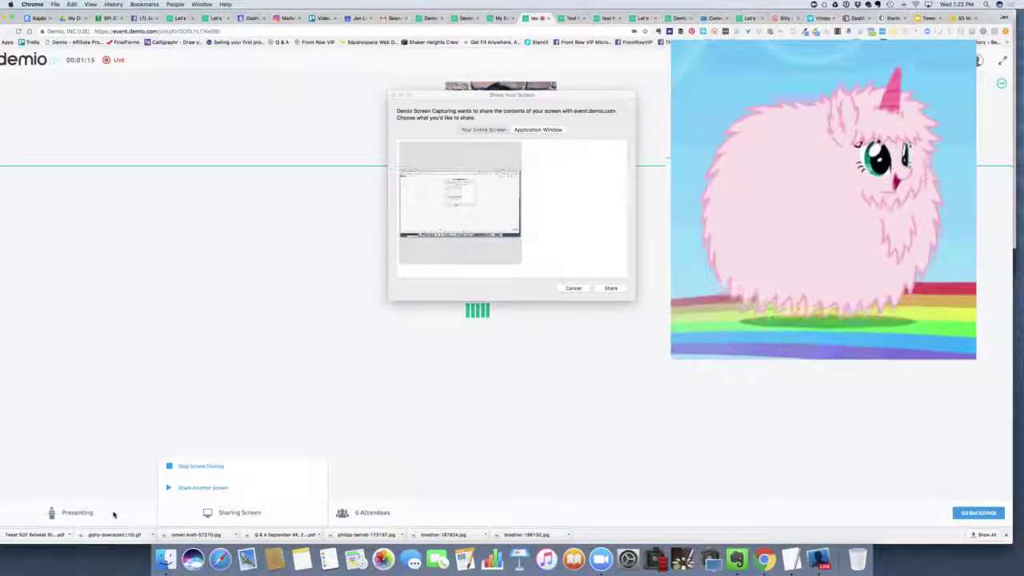
left_click(114, 515)
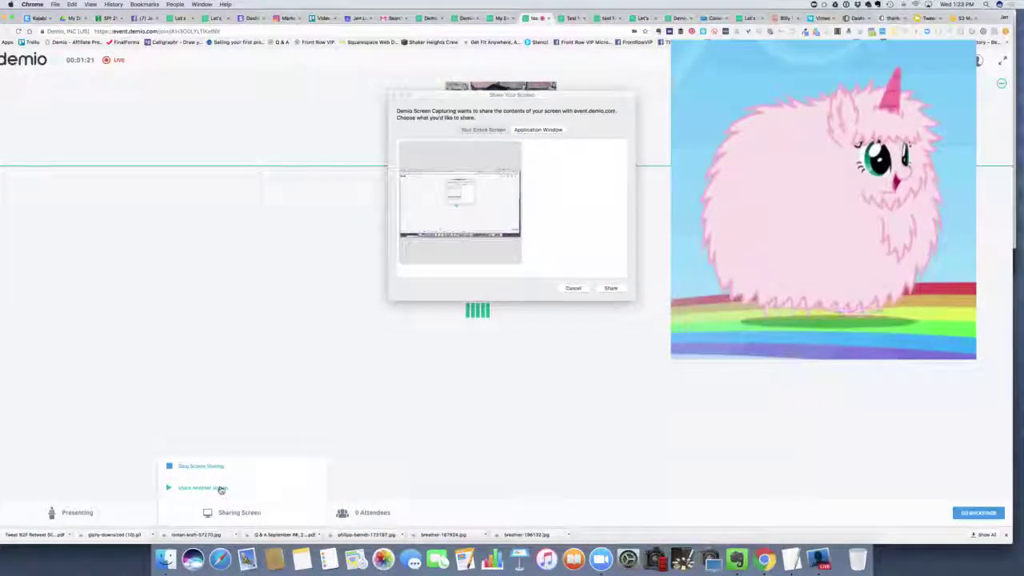
left_click(222, 488)
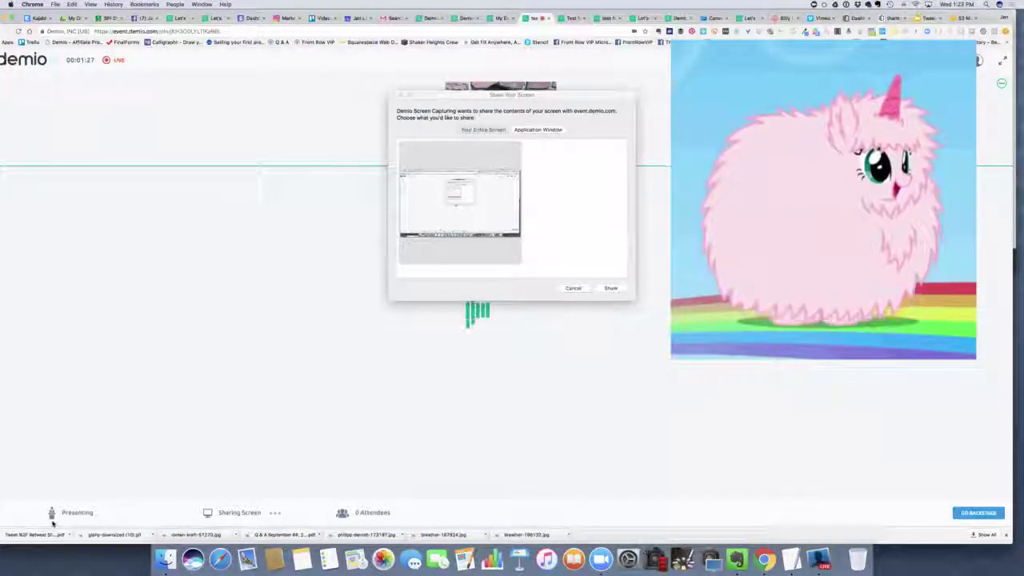
left_click(573, 289)
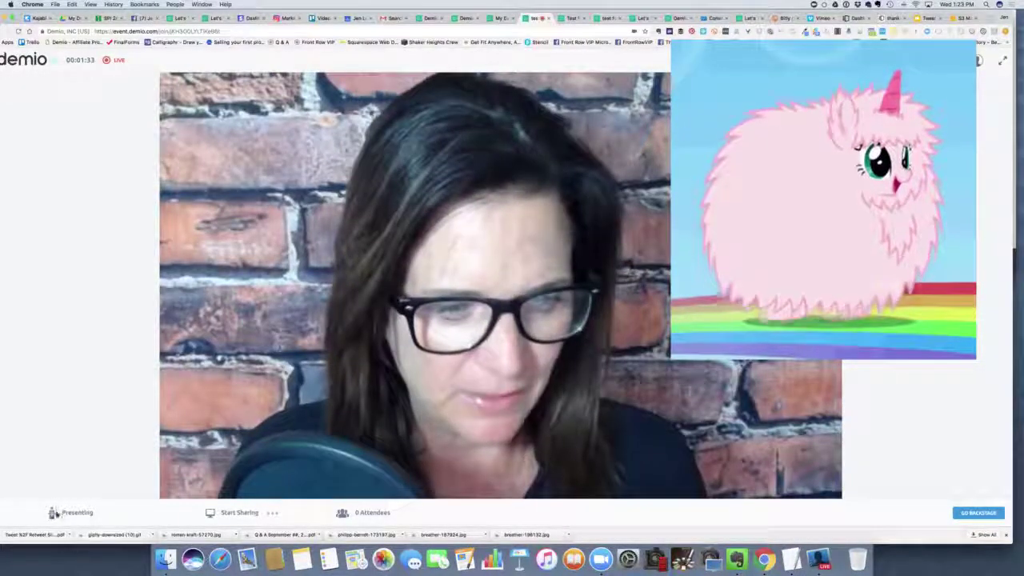
left_click(232, 513)
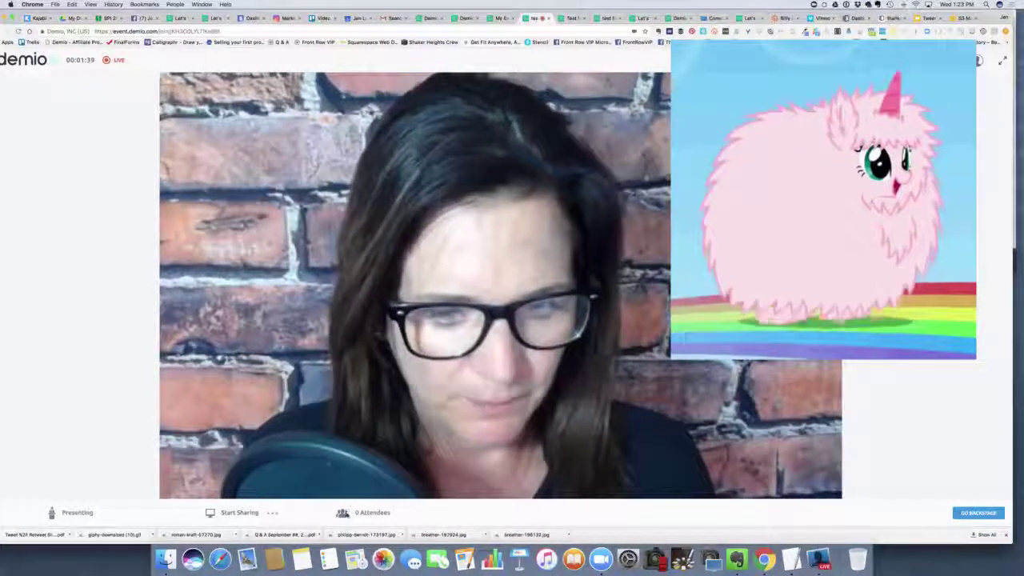
left_click(273, 516)
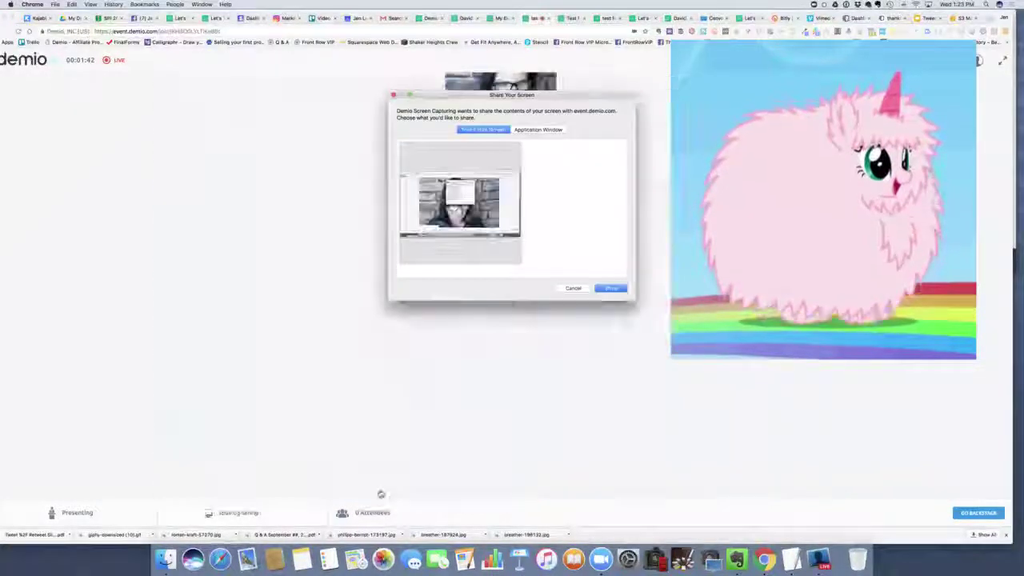
left_click(573, 288)
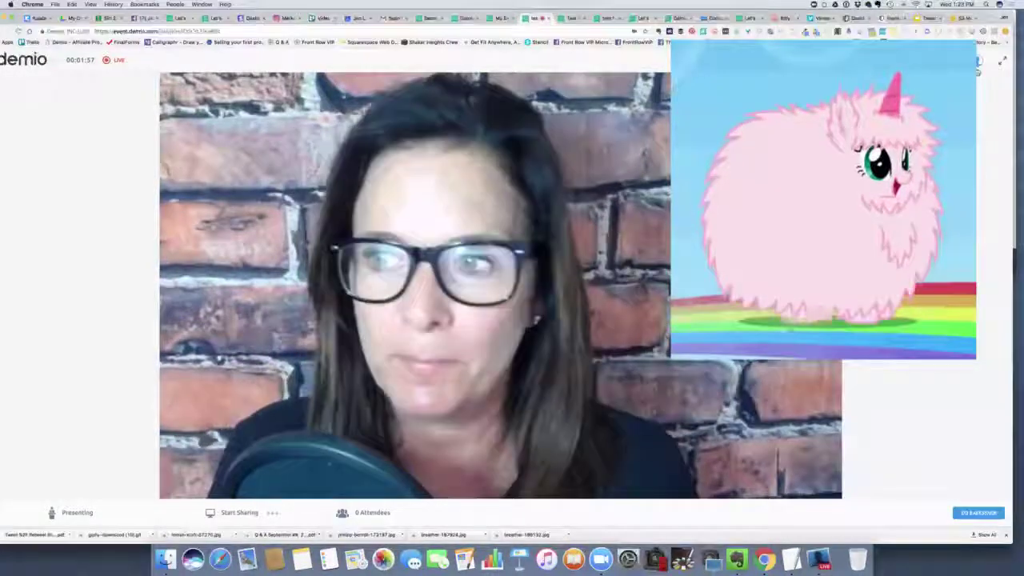
Save the live room's webcam, microphone and output settings, and end the webinar from the backstage, confirming the ending.
left_click(392, 513)
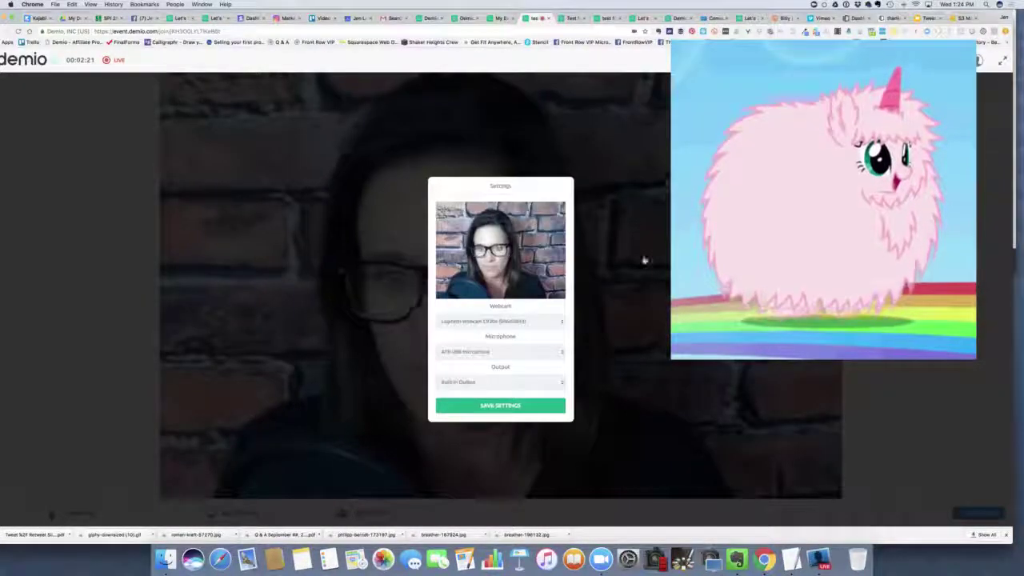
left_click(519, 406)
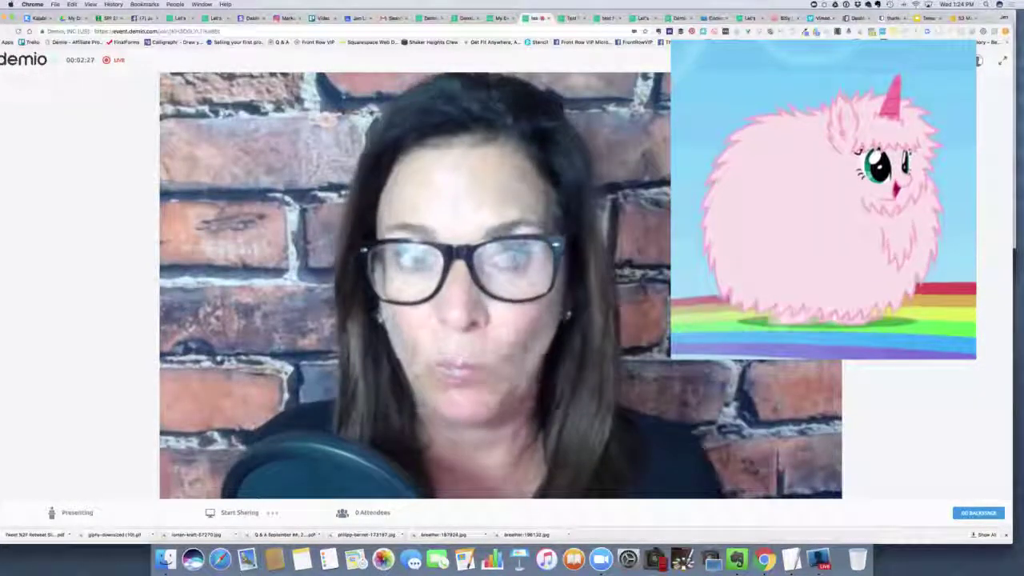
left_click(978, 513)
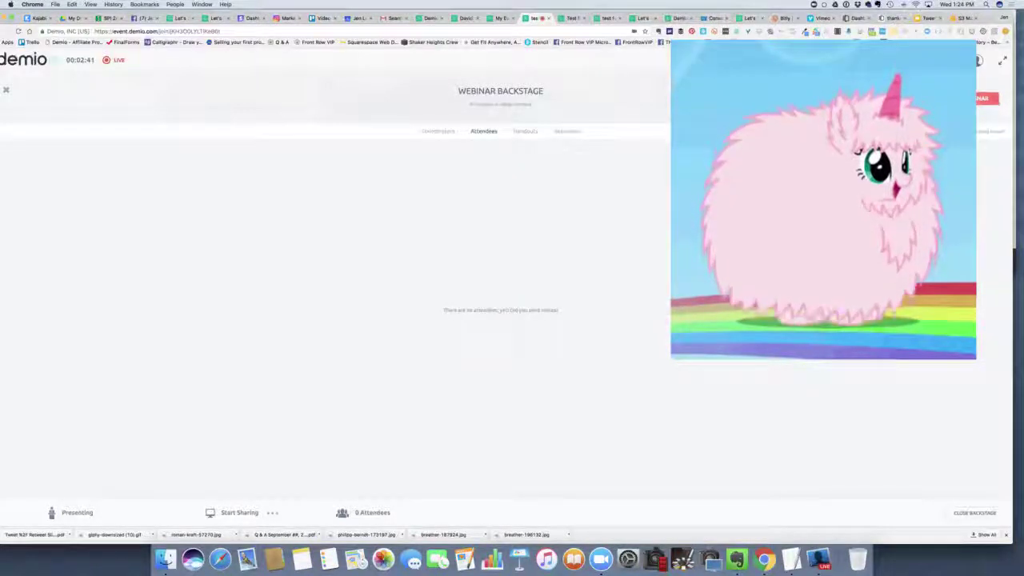
left_click(988, 98)
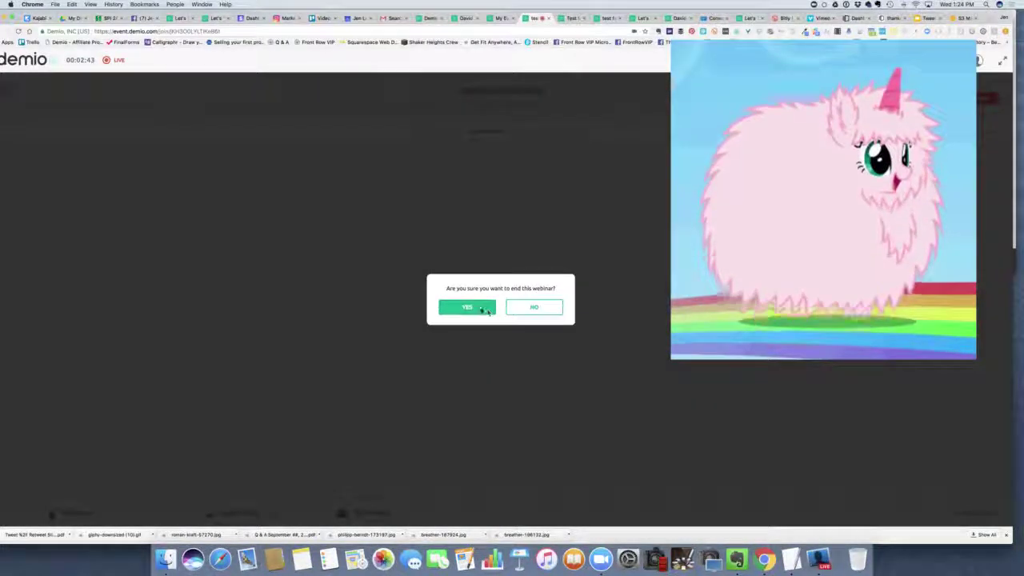
left_click(486, 310)
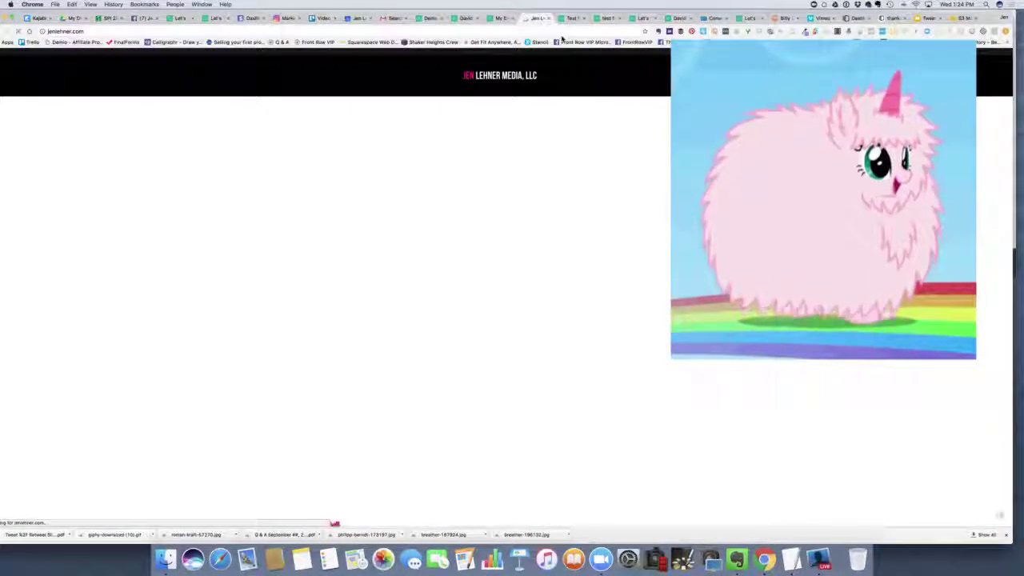
Return to the Demio dashboard, look over the recordings, and briefly preview the "Let's Test Out Demio" recording.
left_click(502, 18)
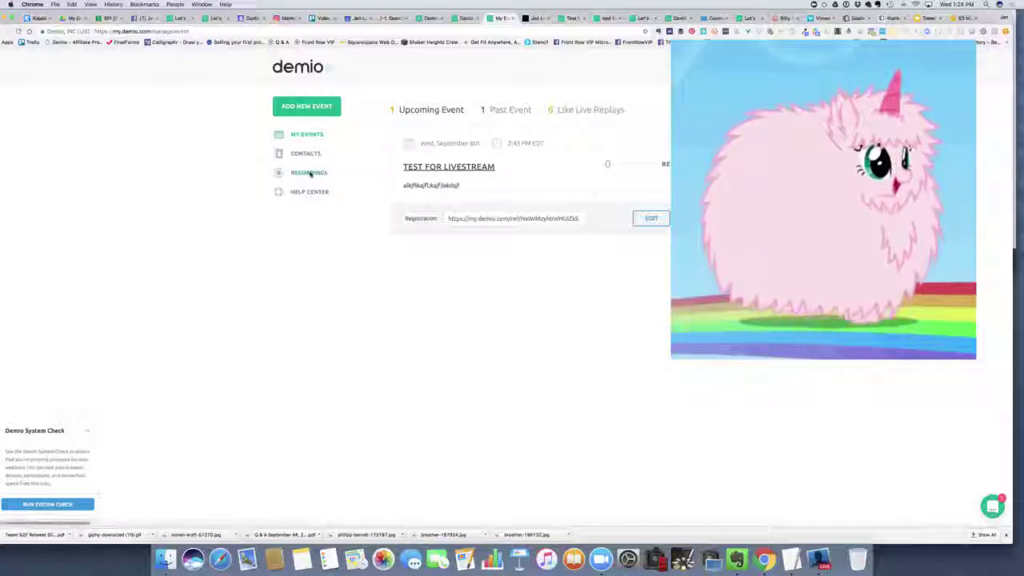
left_click(310, 174)
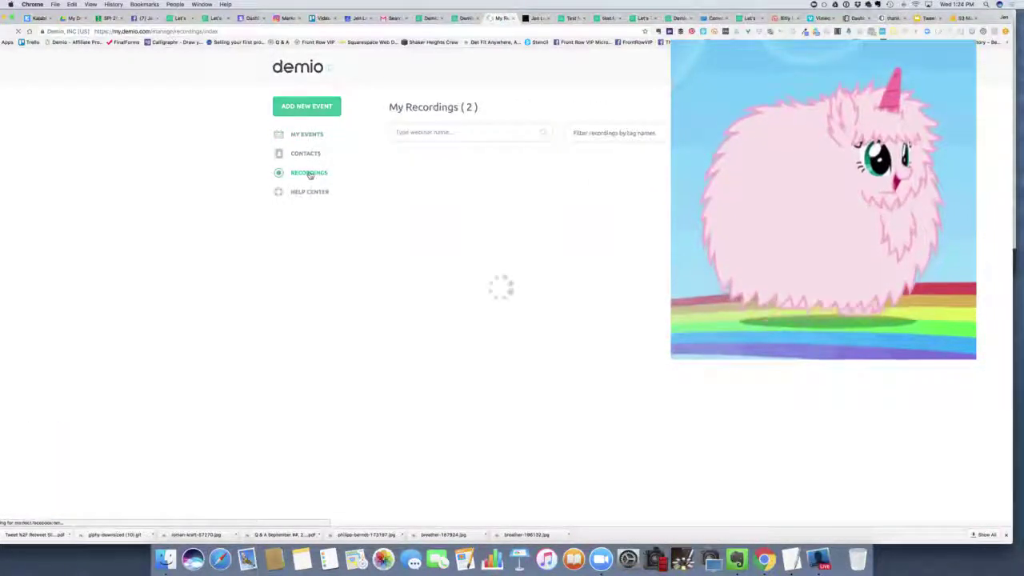
mouse_move(512, 226)
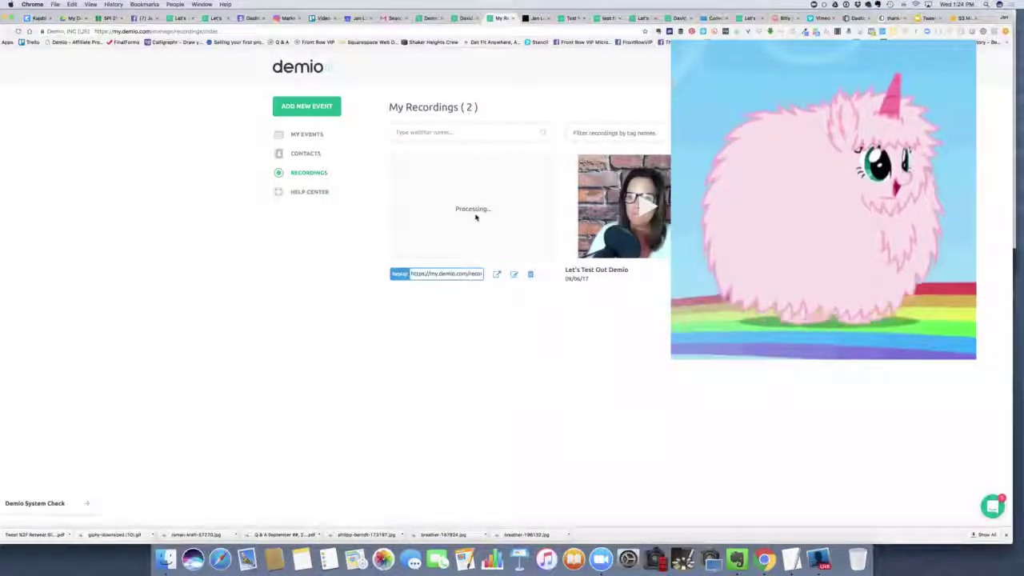
mouse_move(569, 220)
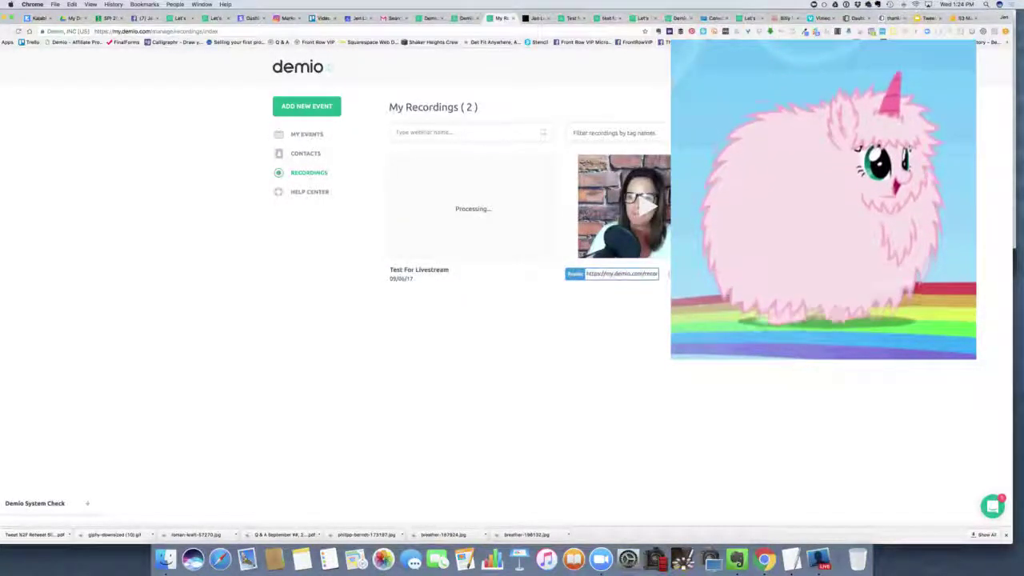
left_click(647, 206)
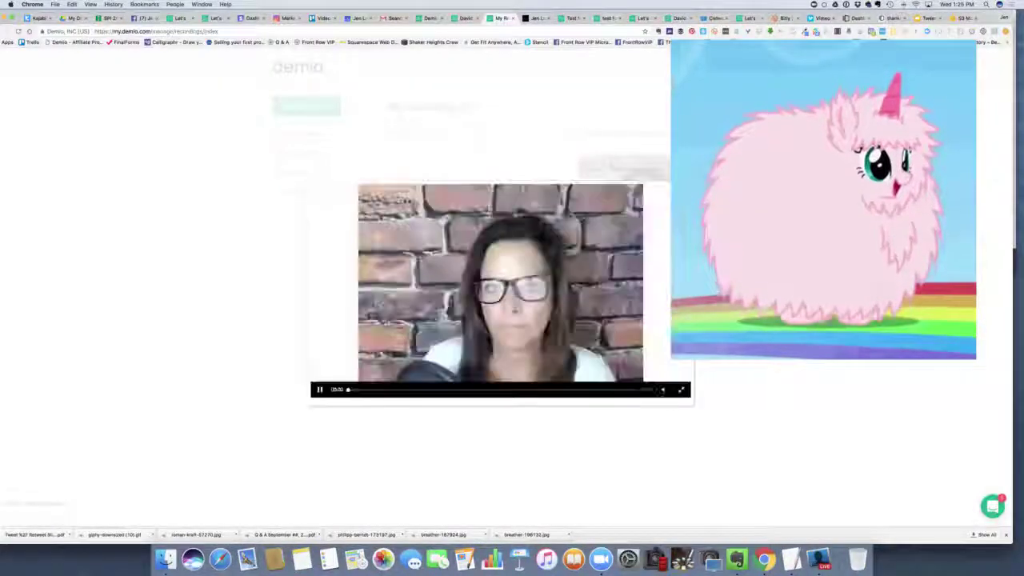
key("Escape")
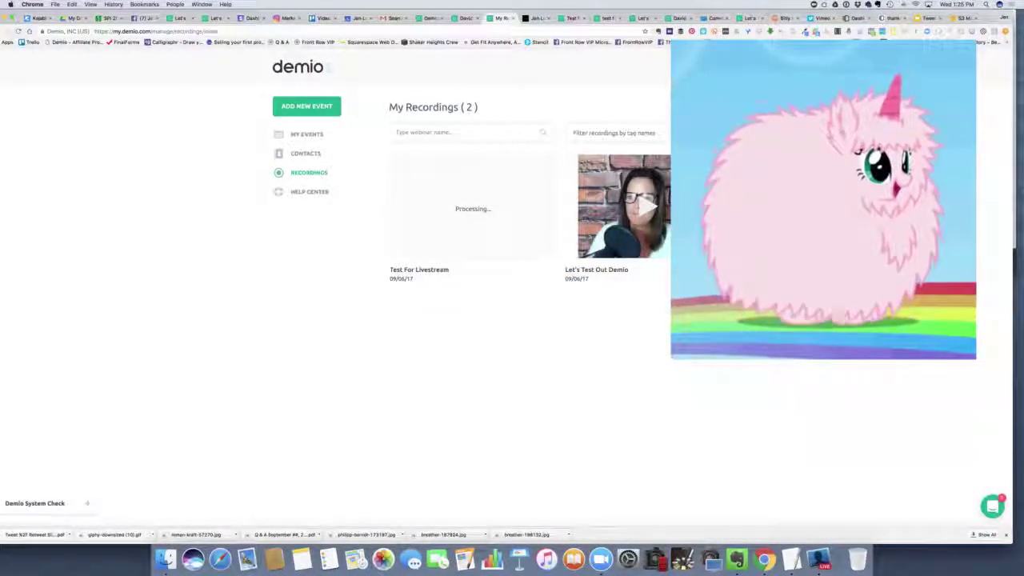
Open the report of the past event "Let's Test Out Demio" and examine its general attendance statistics.
left_click(316, 138)
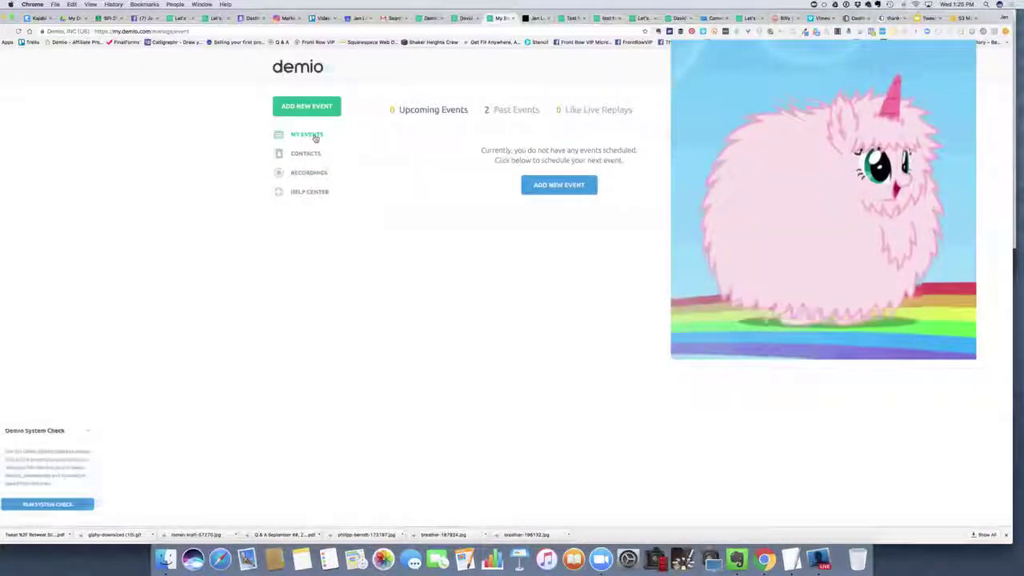
left_click(509, 116)
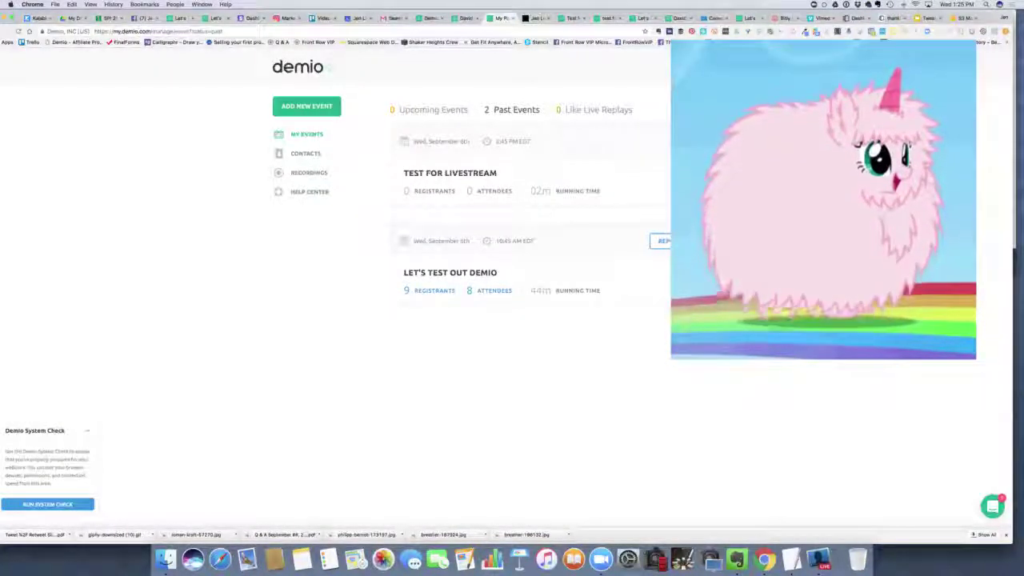
left_click(666, 241)
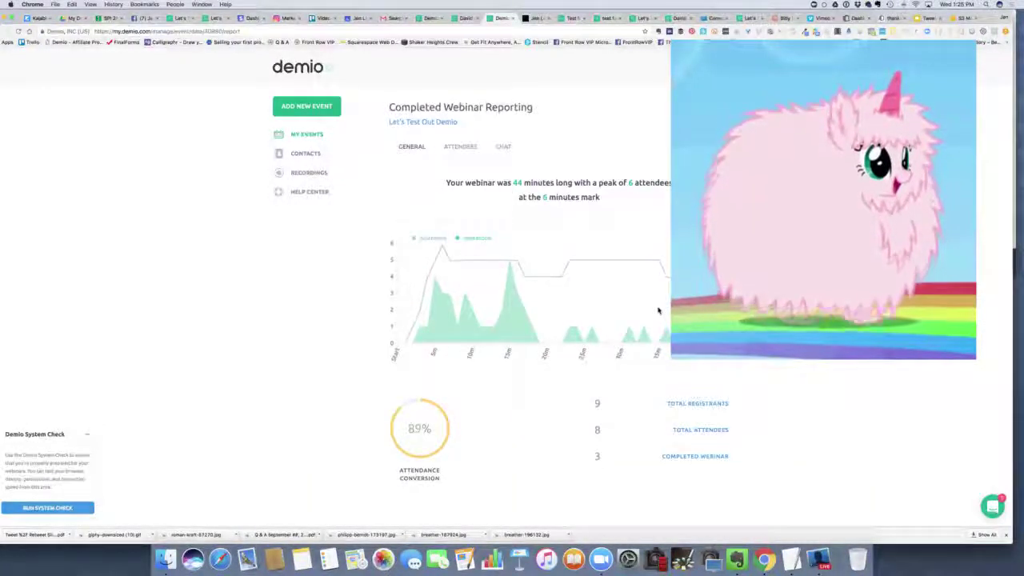
scroll(659, 311, "down", 1)
scroll(660, 310, "up", 1)
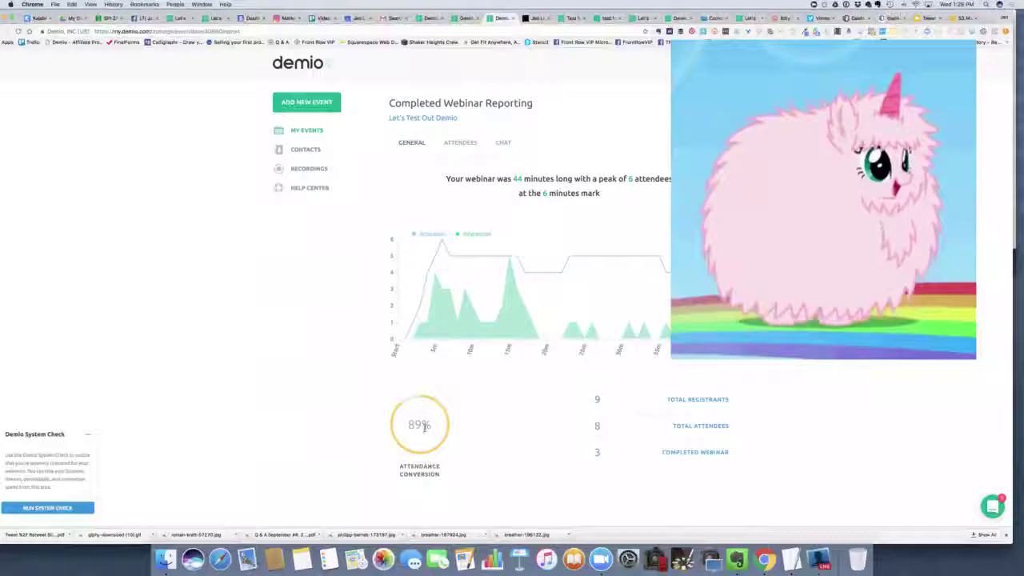
scroll(461, 288, "up", 1)
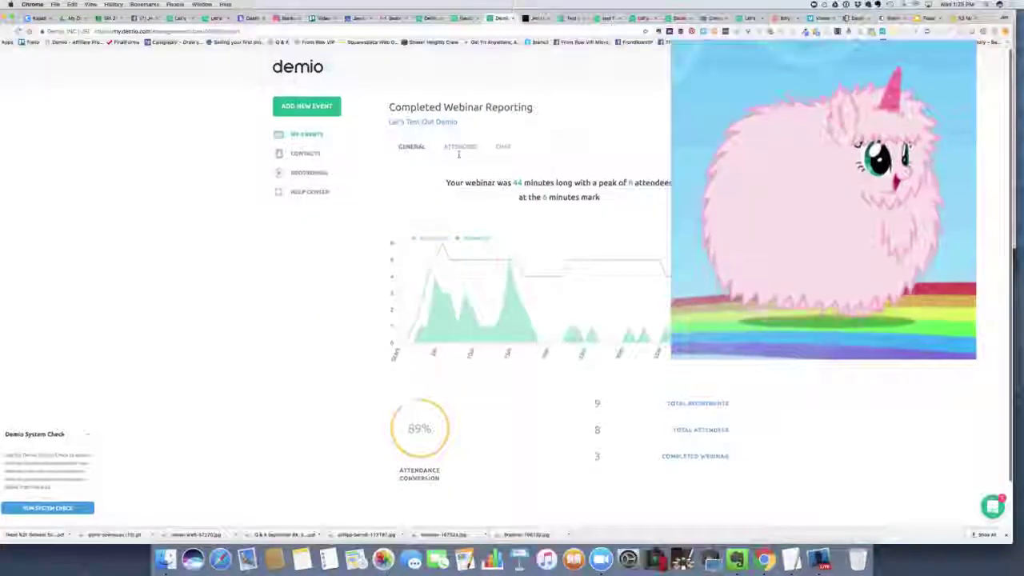
Read through the chat messages in the completed webinar's report.
left_click(503, 147)
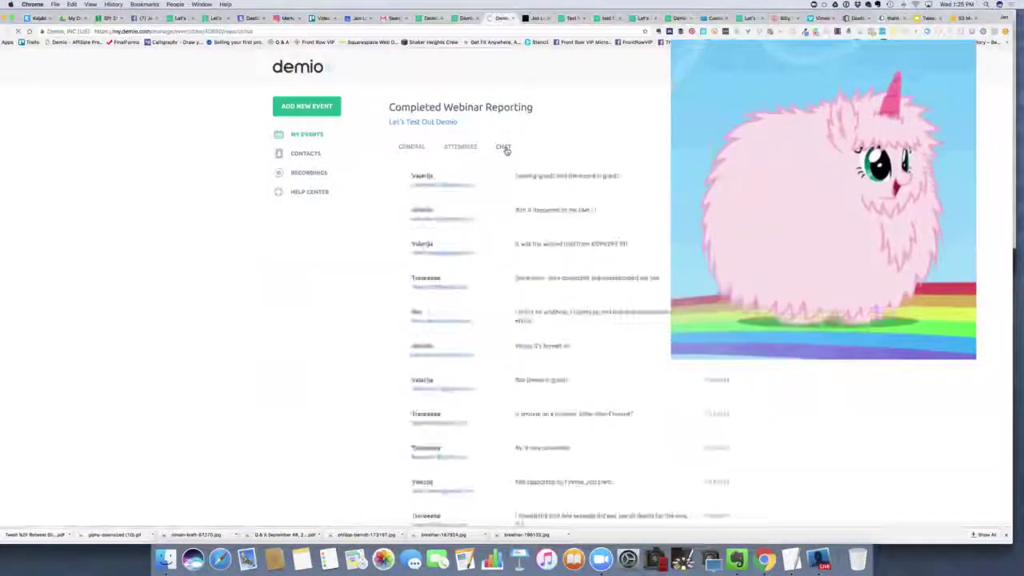
scroll(528, 307, "down", 10)
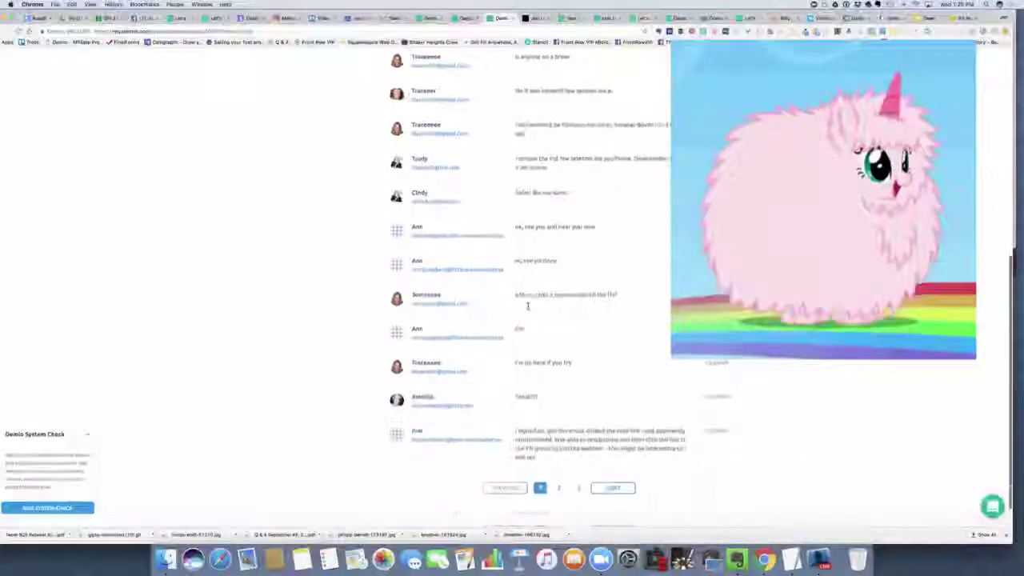
scroll(527, 307, "up", 10)
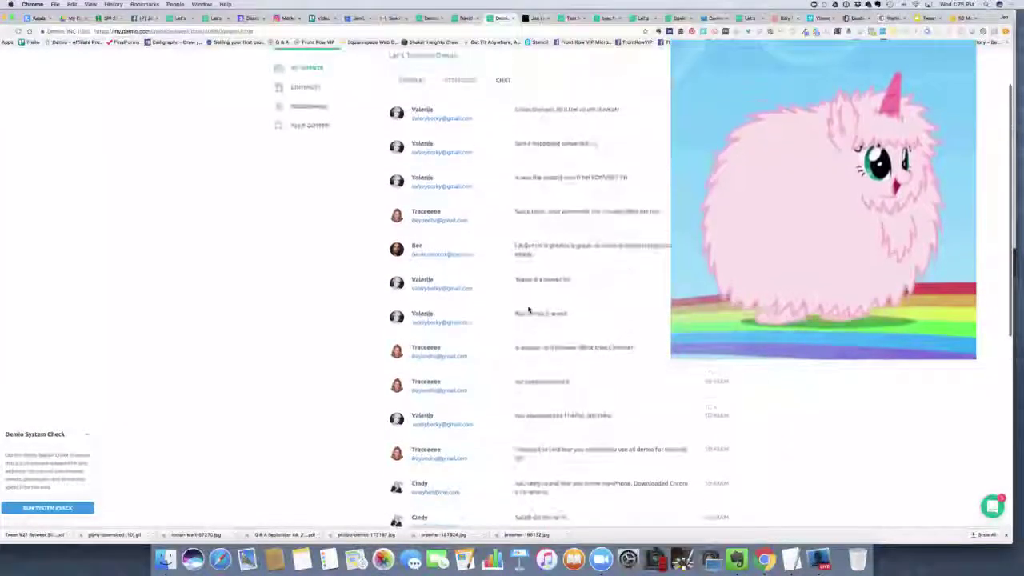
scroll(529, 310, "down", 5)
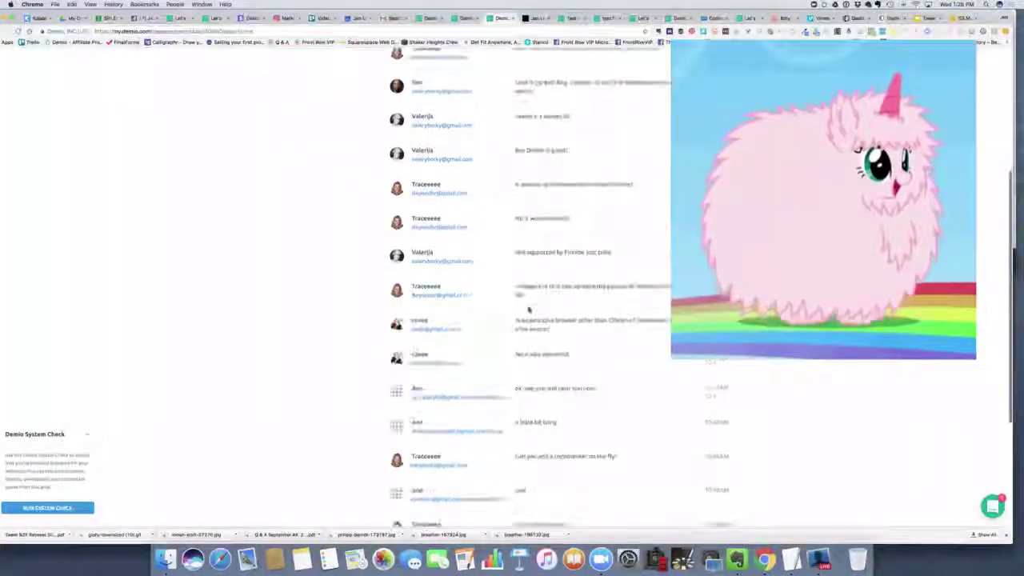
scroll(529, 309, "up", 5)
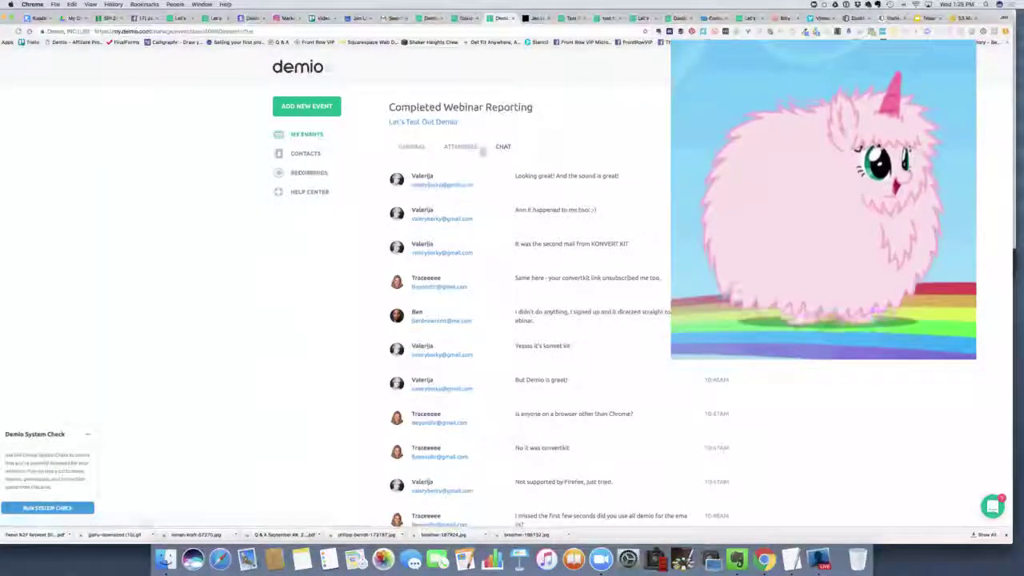
Review the report's attendees, read the second attendee's chat messages, and return to the general report.
left_click(469, 148)
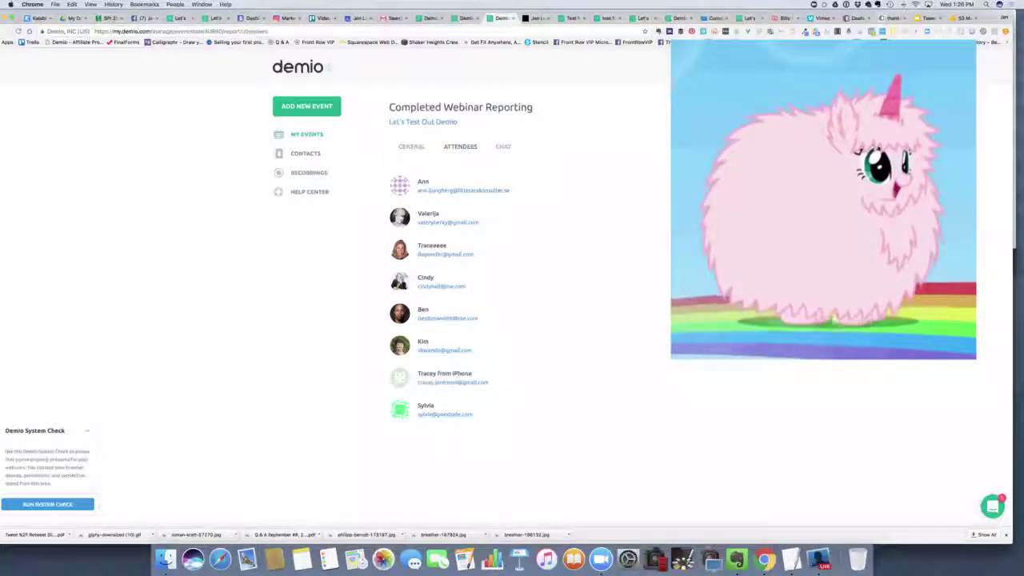
left_click(430, 215)
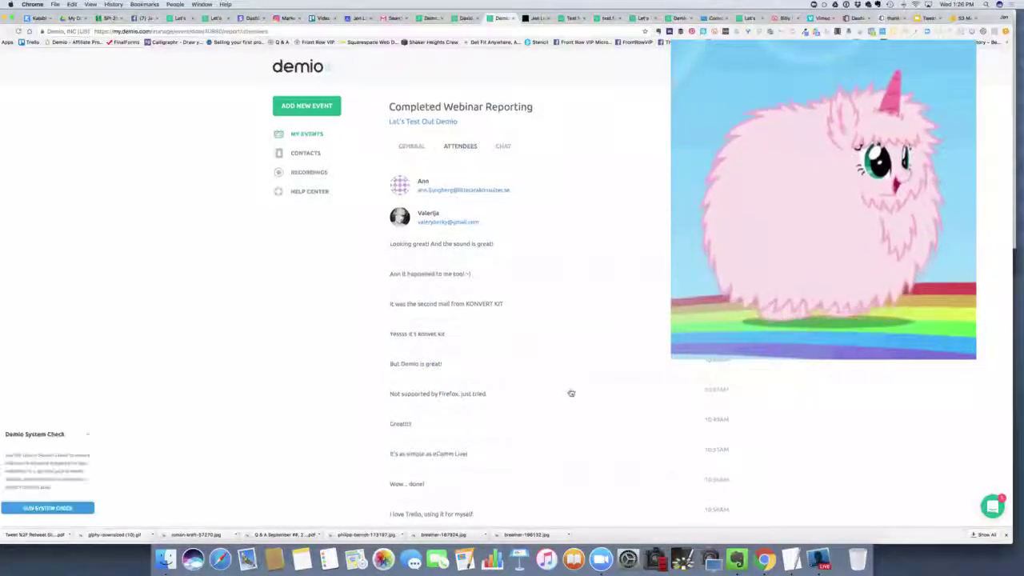
scroll(569, 391, "down", 8)
scroll(571, 386, "up", 10)
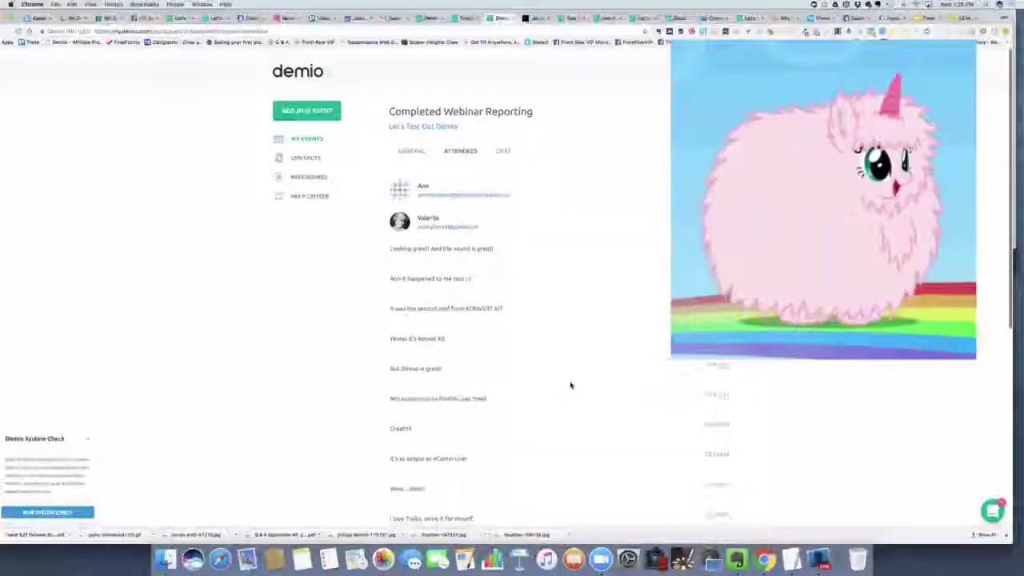
scroll(571, 385, "down", 5)
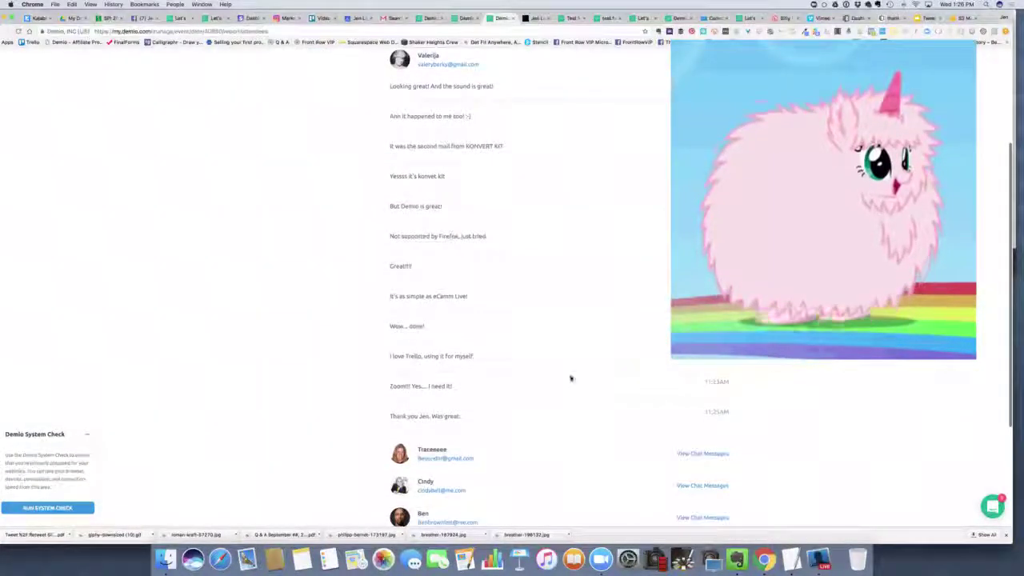
scroll(578, 302, "up", 5)
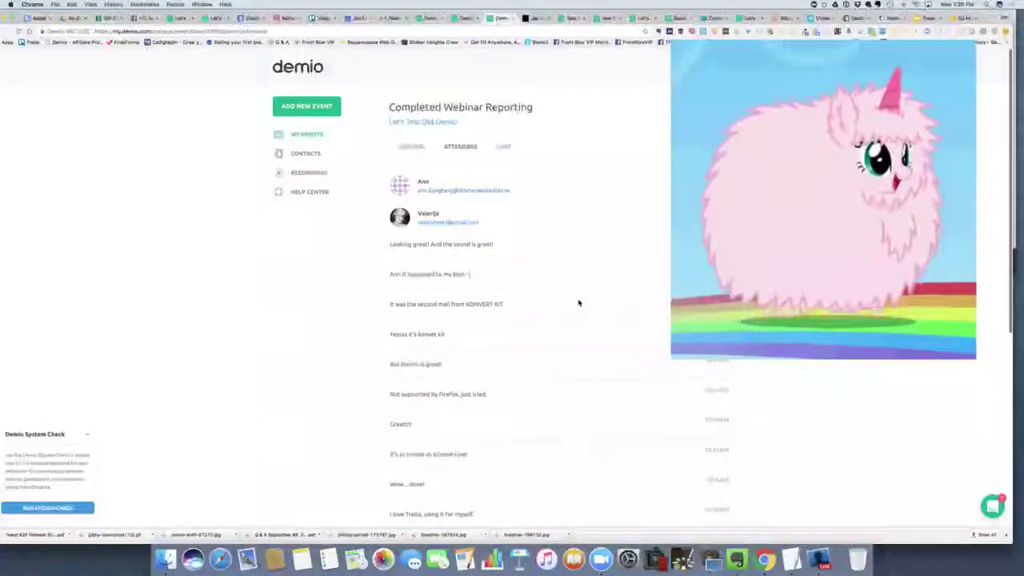
left_click(413, 149)
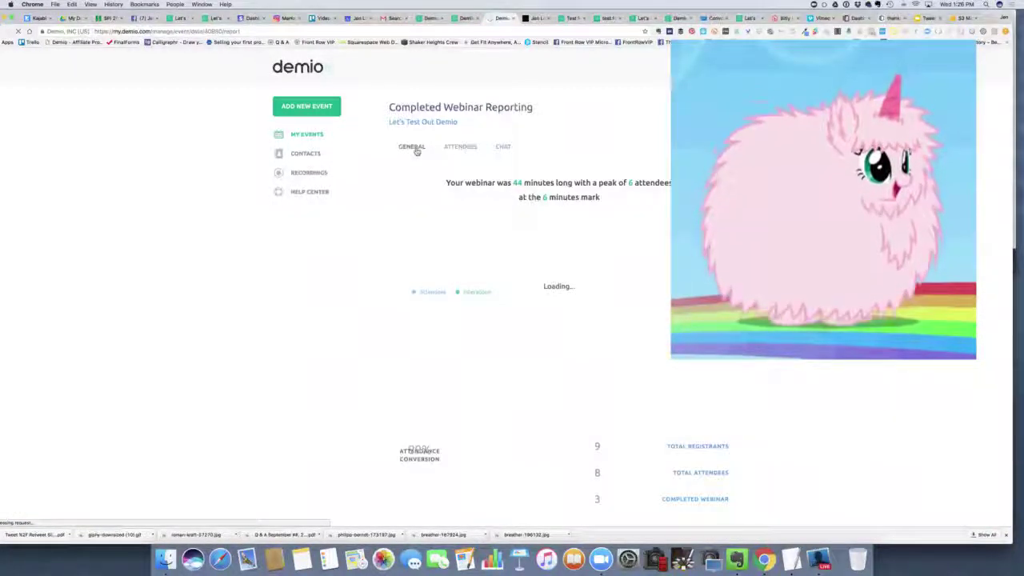
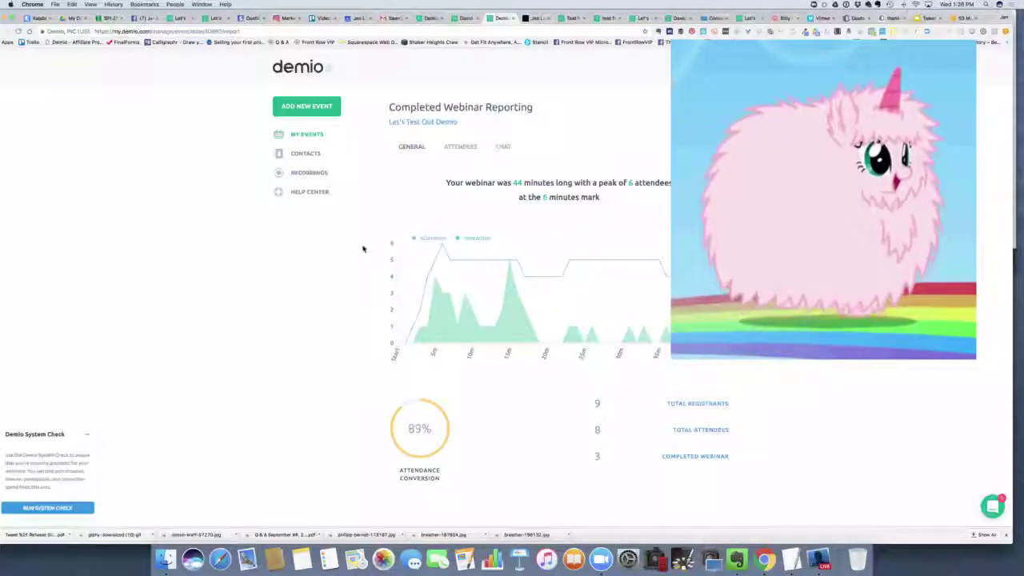
Move the browser window aside and back into view, and return to the Demio events dashboard.
left_click_drag(993, 15, 847, 393)
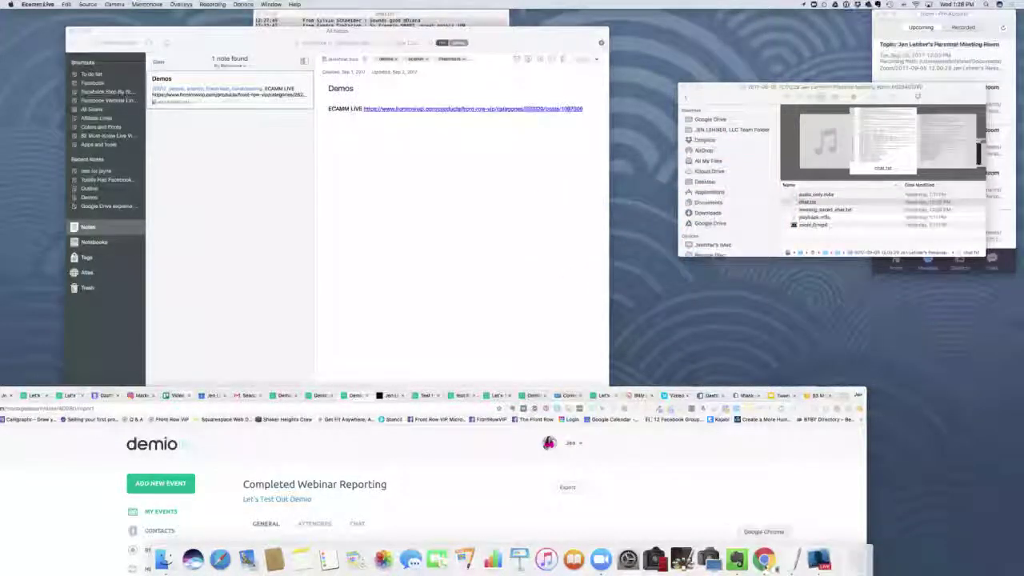
left_click(764, 559)
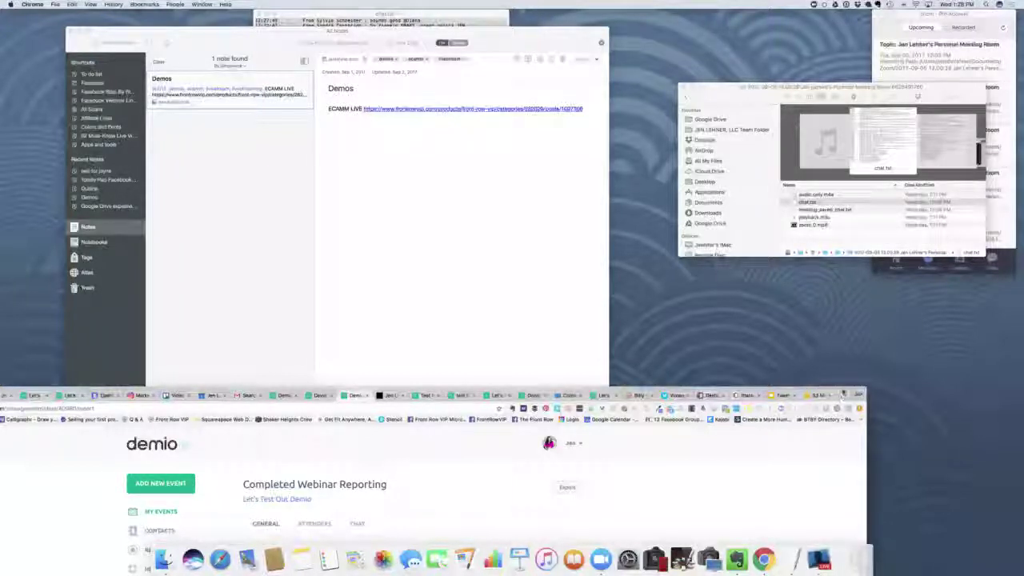
left_click_drag(845, 394, 940, 33)
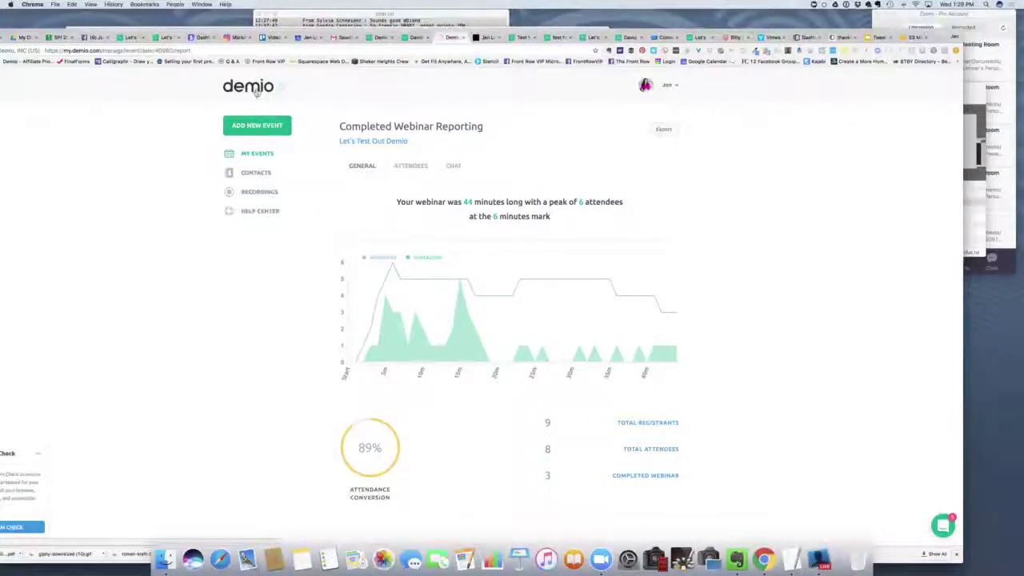
left_click(254, 93)
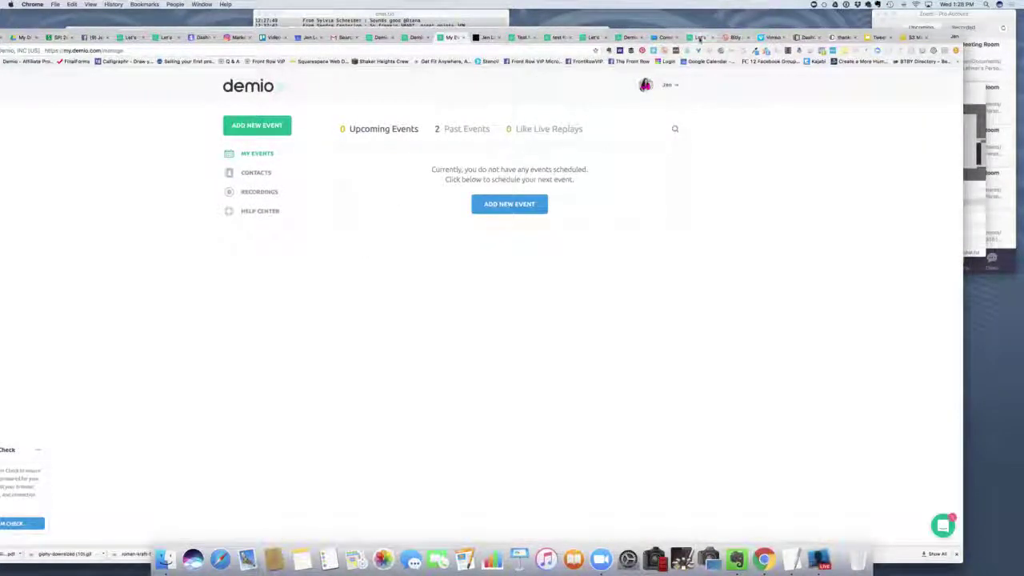
Switch to the Demio marketing site among the open pages and open its pricing page.
left_click(700, 37)
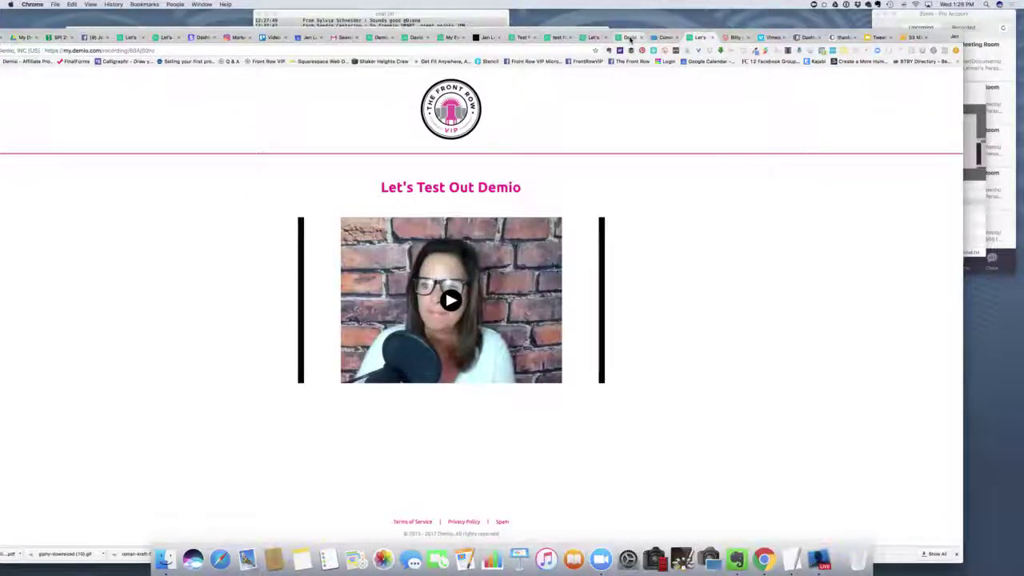
left_click(630, 38)
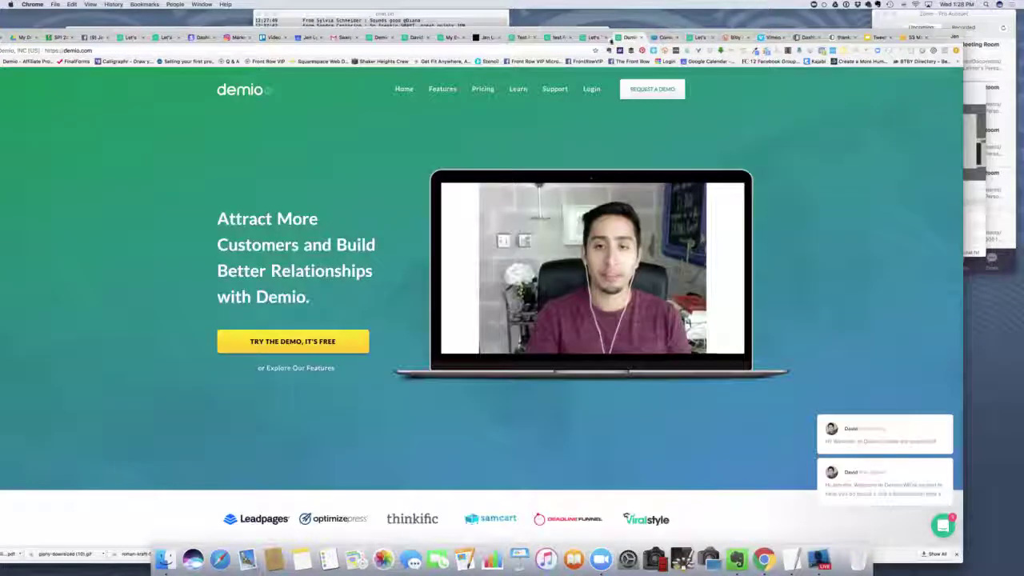
left_click(483, 90)
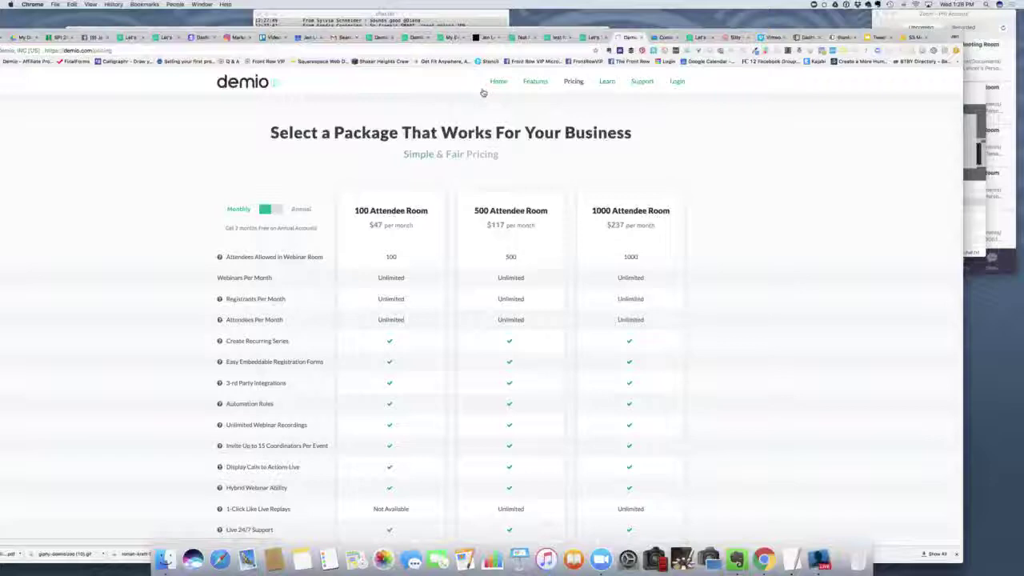
Compare the prices and included features of the 100, 500 and 1000 Attendee Room plans, including 1-Click Like Live Replays.
scroll(347, 340, "down", 1)
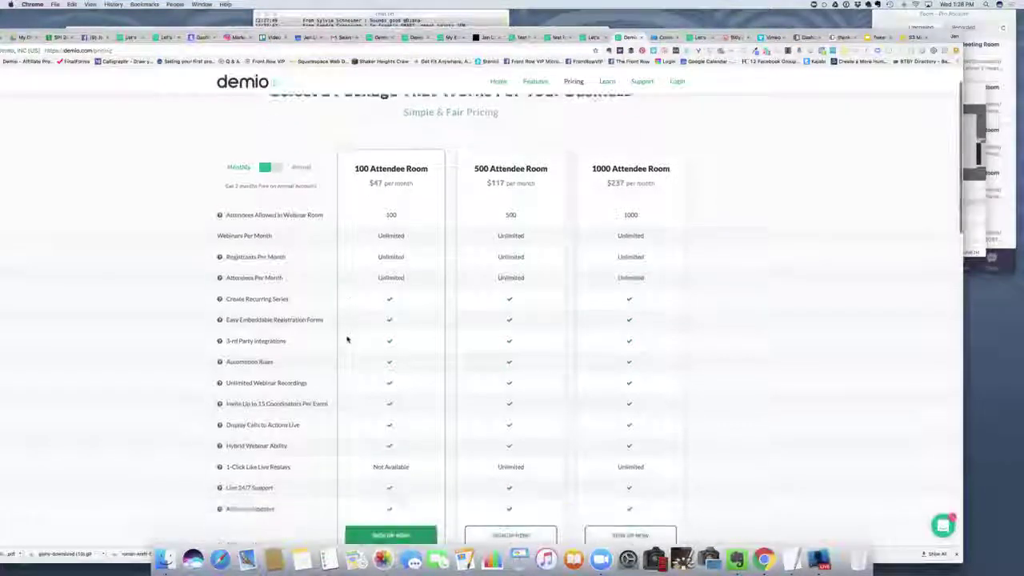
scroll(347, 341, "down", 3)
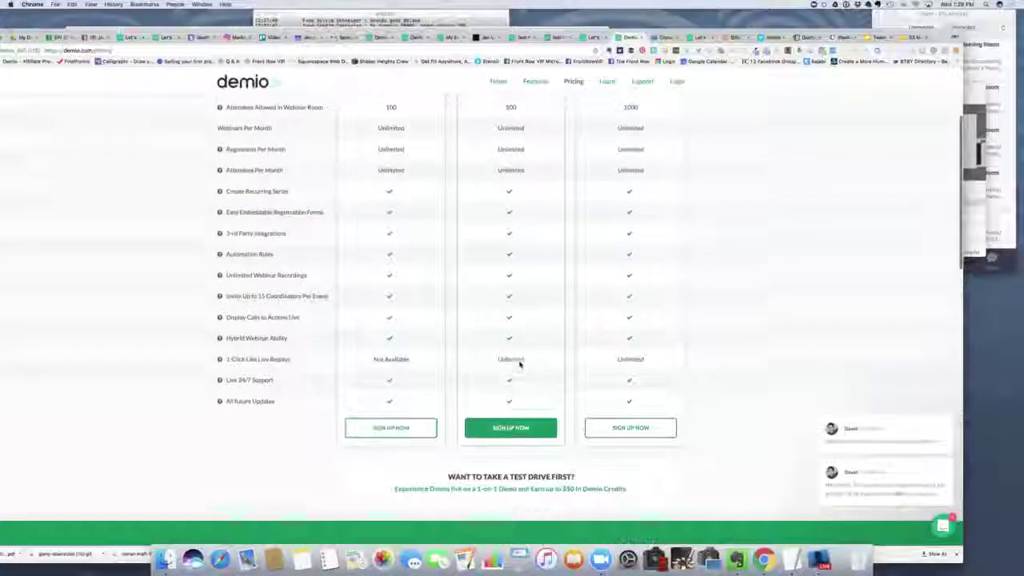
scroll(521, 362, "up", 2)
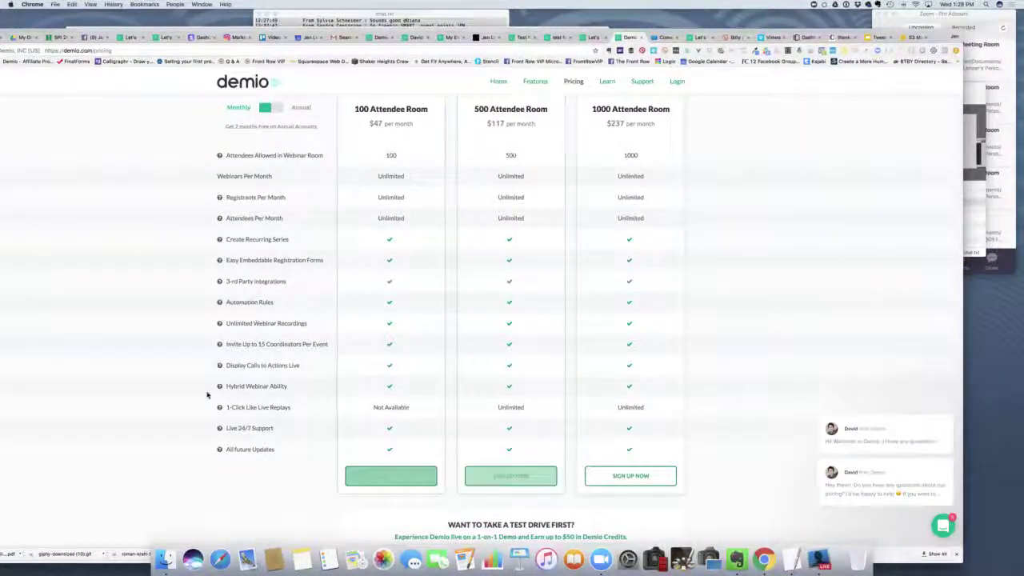
mouse_move(257, 410)
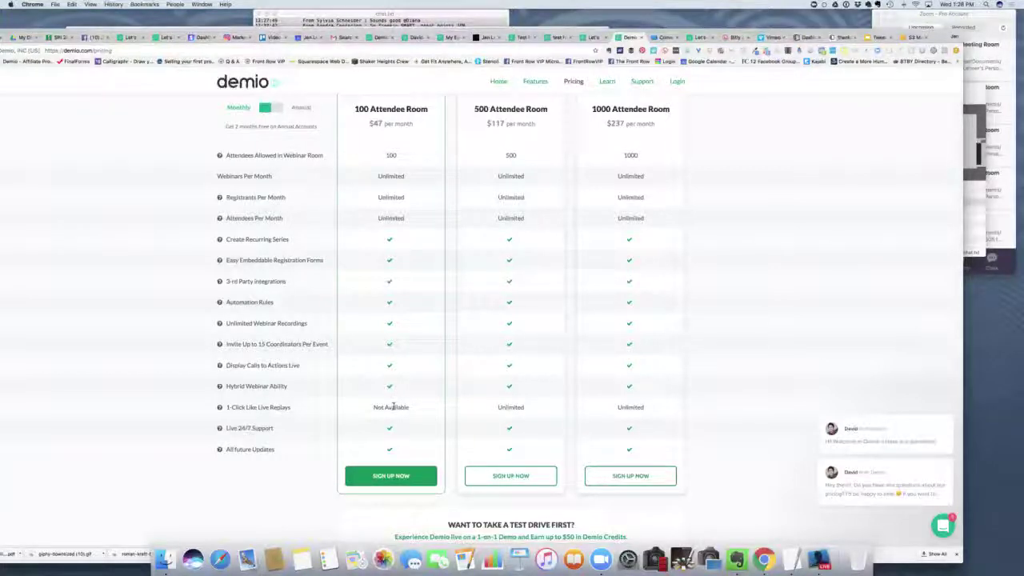
scroll(393, 407, "down", 2)
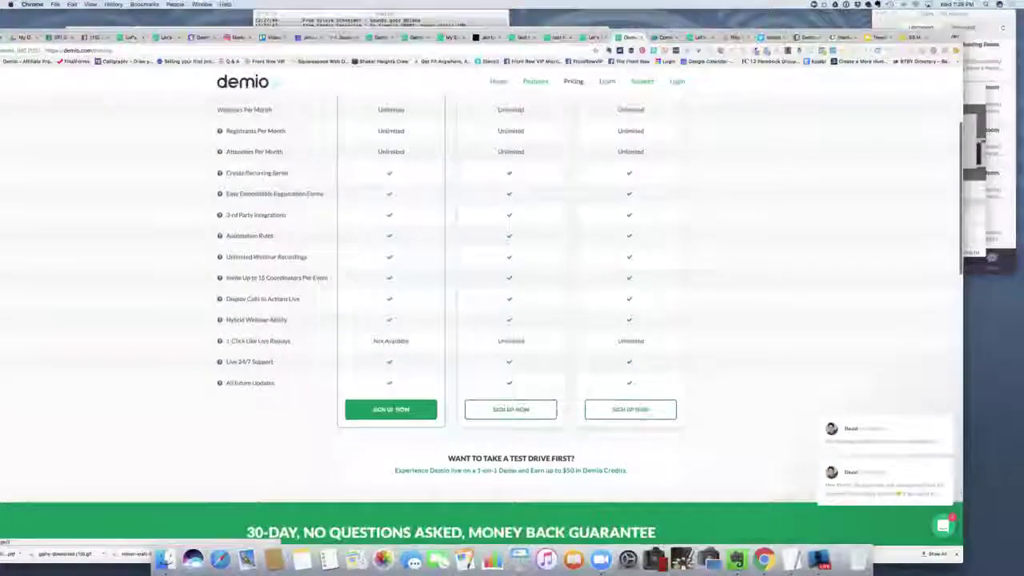
scroll(393, 408, "up", 2)
scroll(416, 263, "up", 1)
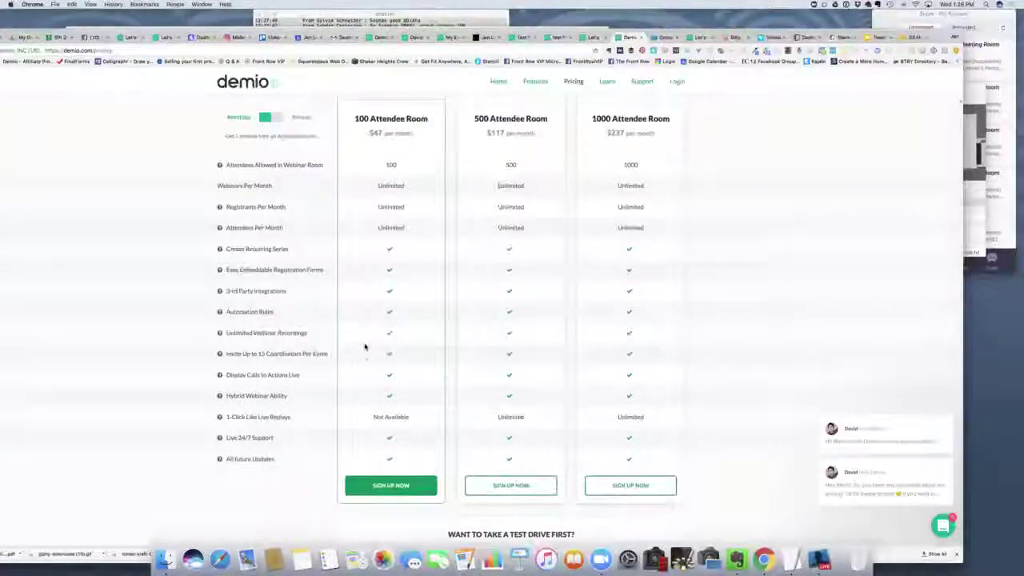
scroll(365, 347, "down", 1)
scroll(365, 347, "down", 3)
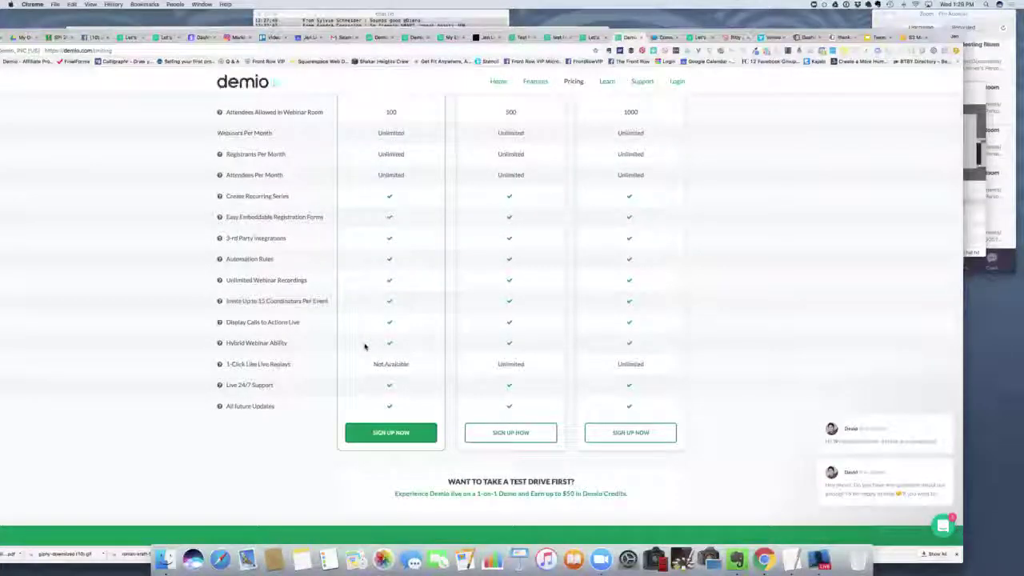
scroll(365, 346, "up", 5)
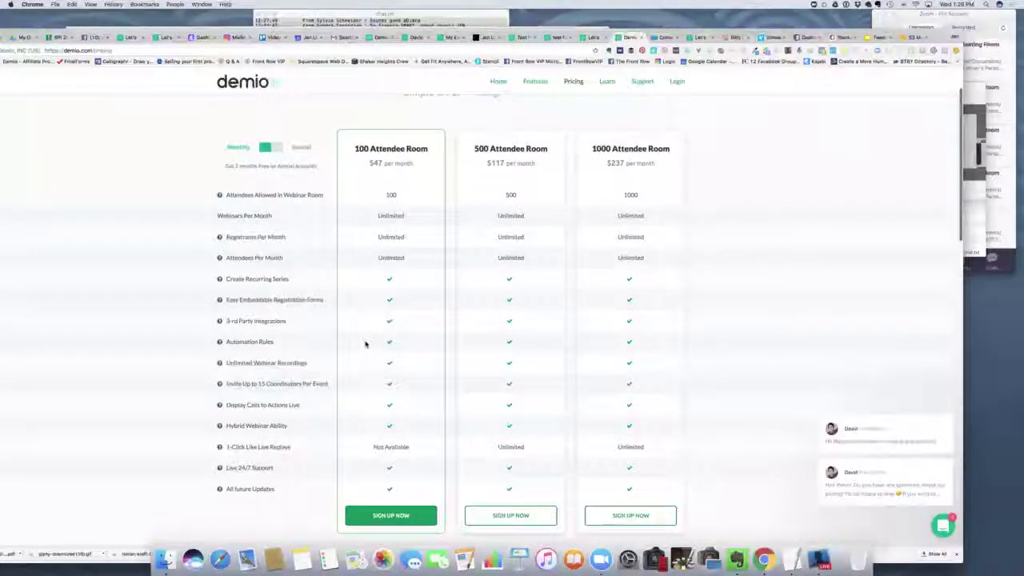
scroll(366, 344, "up", 4)
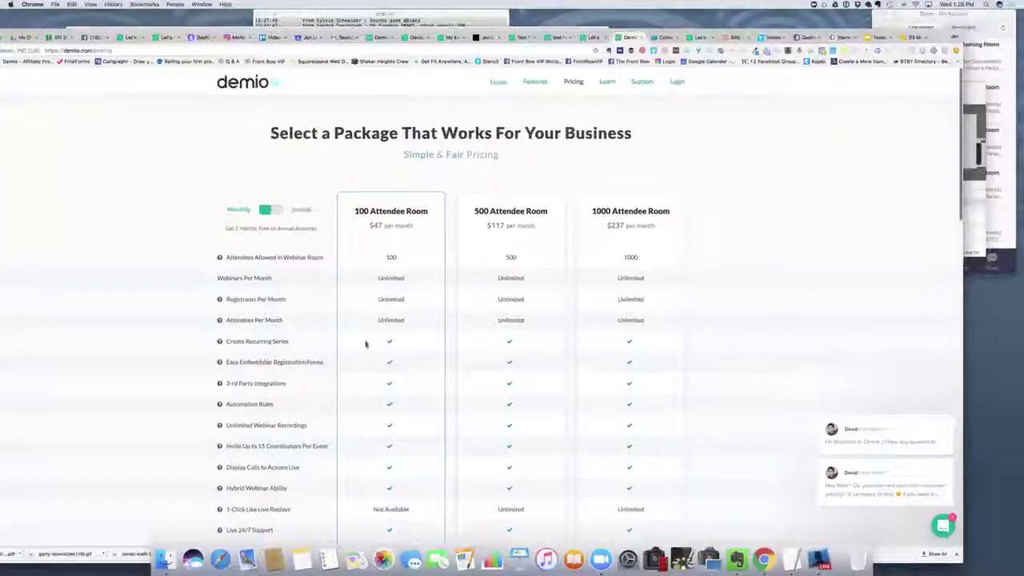
scroll(364, 269, "down", 8)
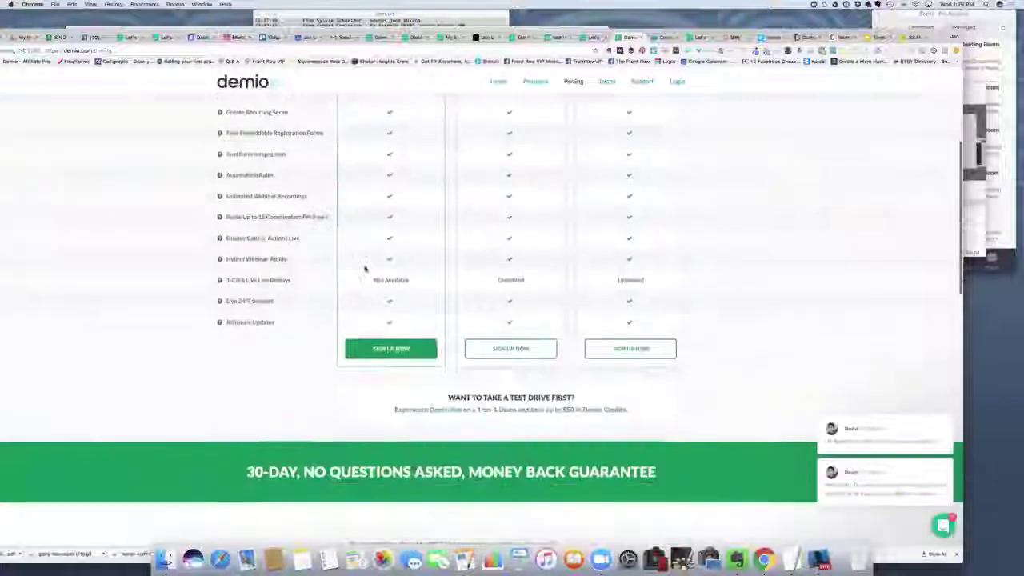
scroll(364, 269, "up", 4)
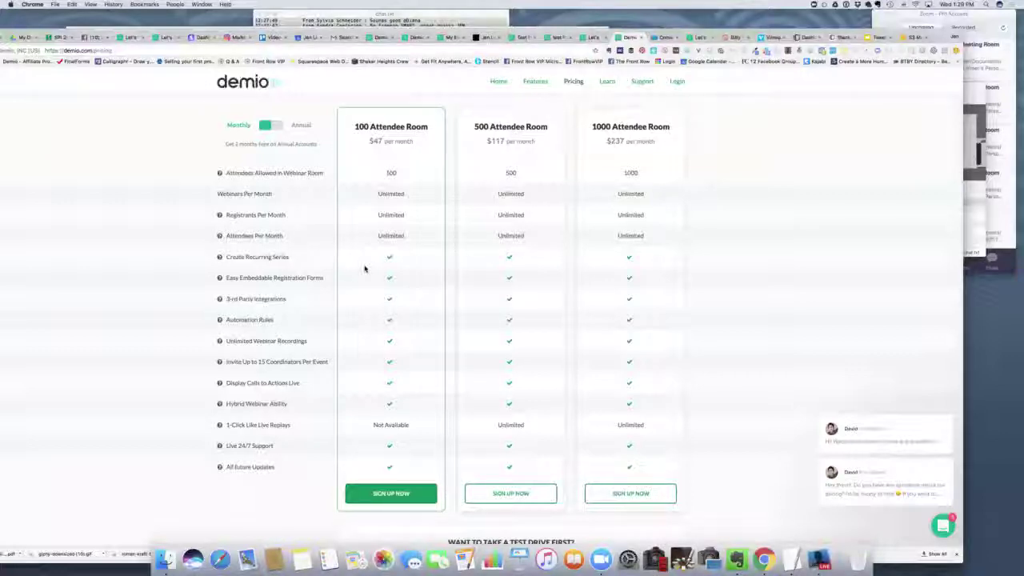
scroll(369, 218, "down", 5)
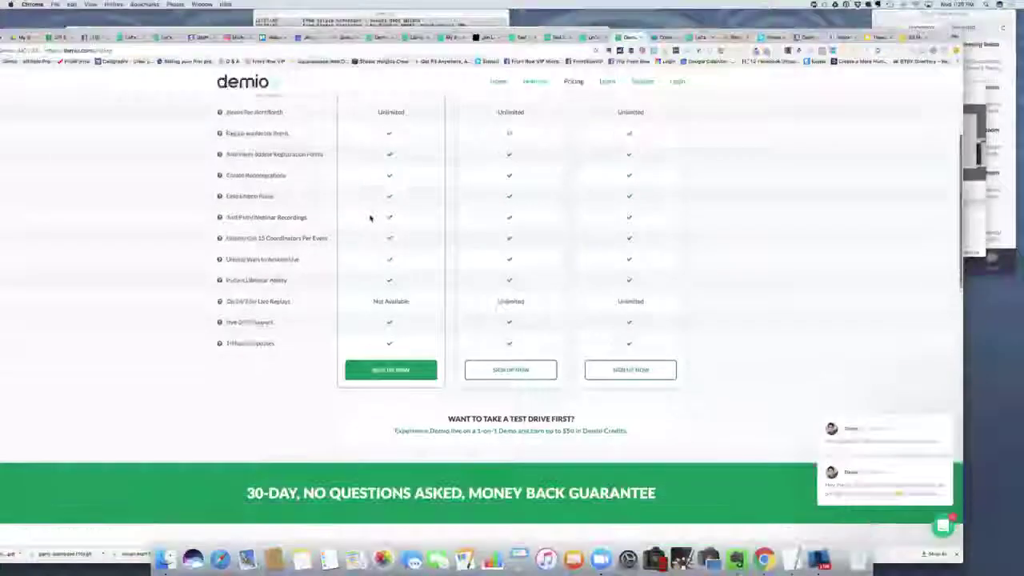
scroll(370, 218, "up", 8)
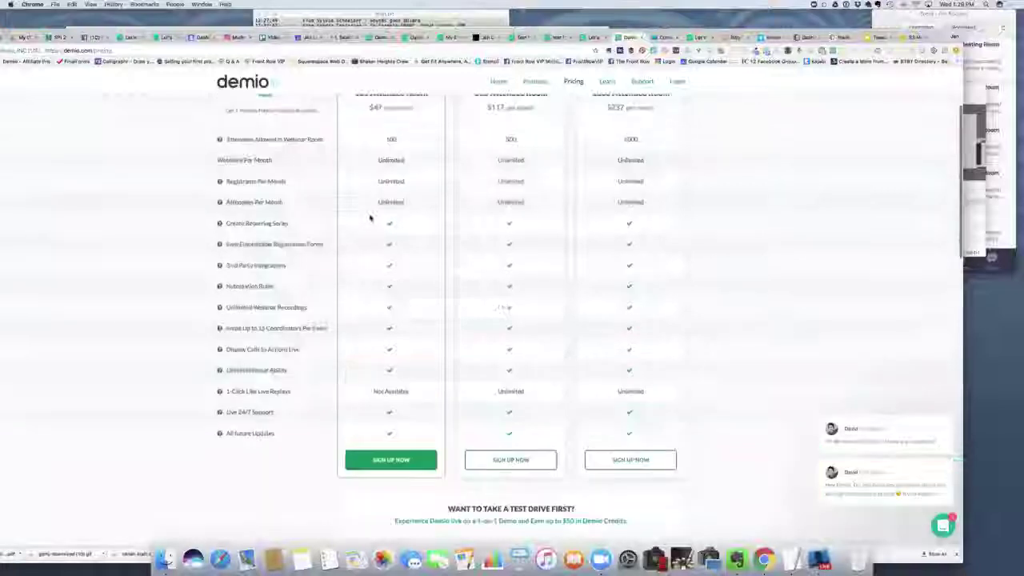